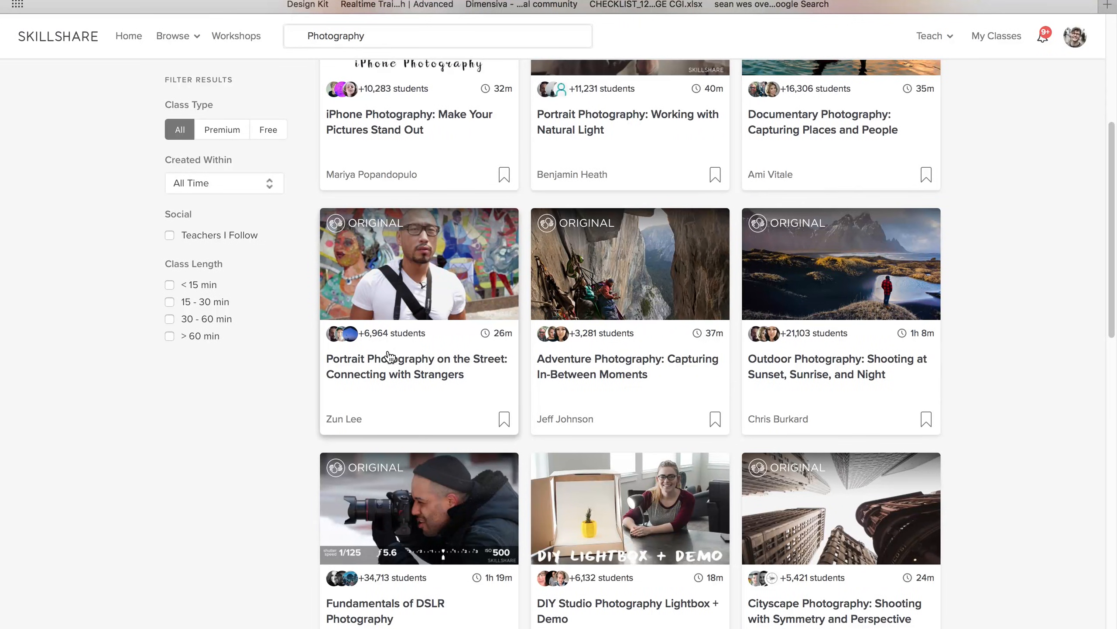
scroll(388, 357, down, 3)
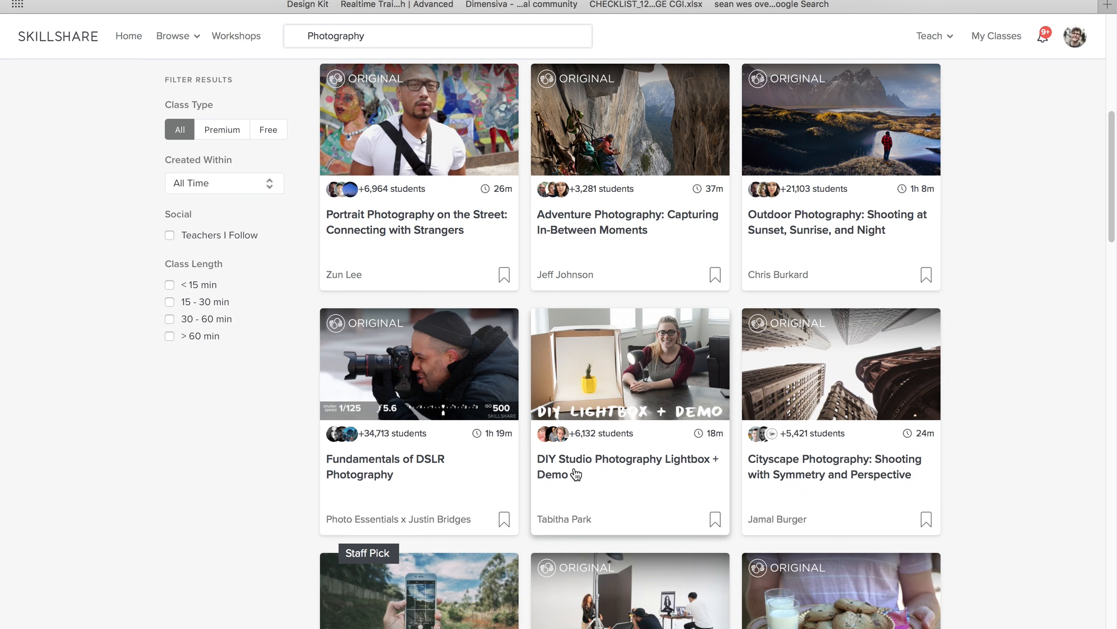
scroll(572, 469, down, 2)
mouse_move(577, 473)
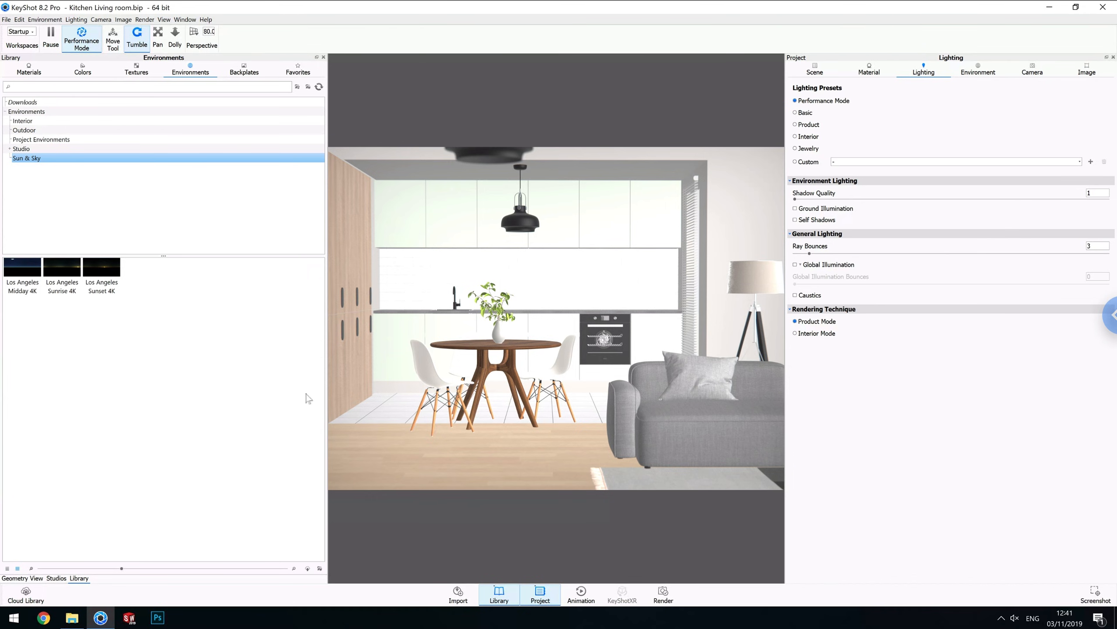
Open the Geometry View and orbit around the kitchen scene to locate the camera.
click(22, 578)
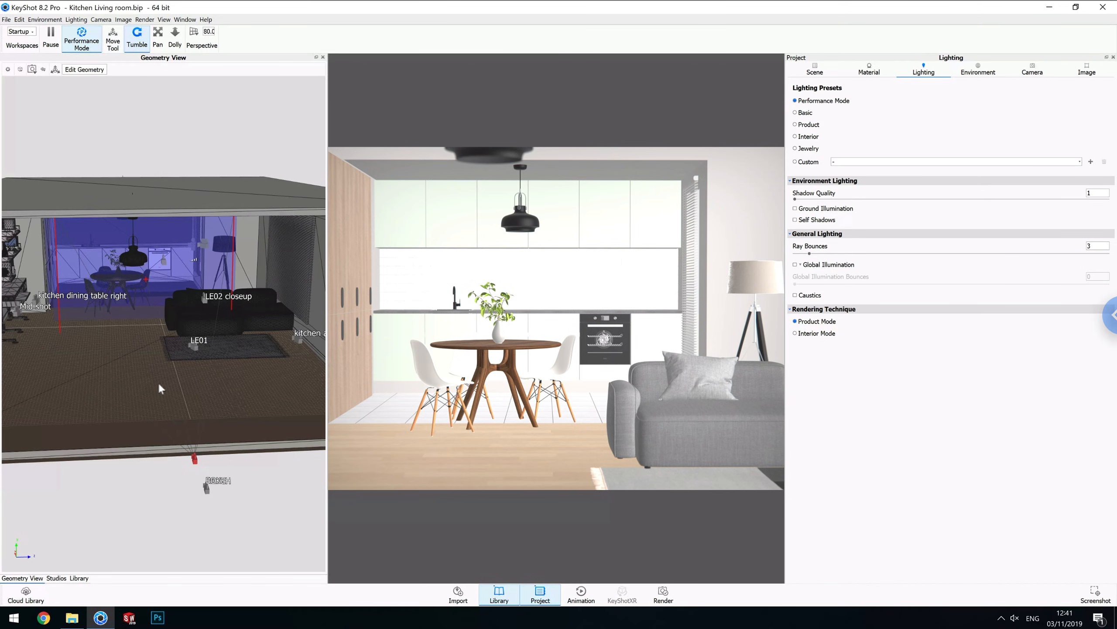
scroll(158, 385, down, 3)
mouse_move(159, 394)
mouse_down()
mouse_move(147, 389)
mouse_move(170, 397)
mouse_up()
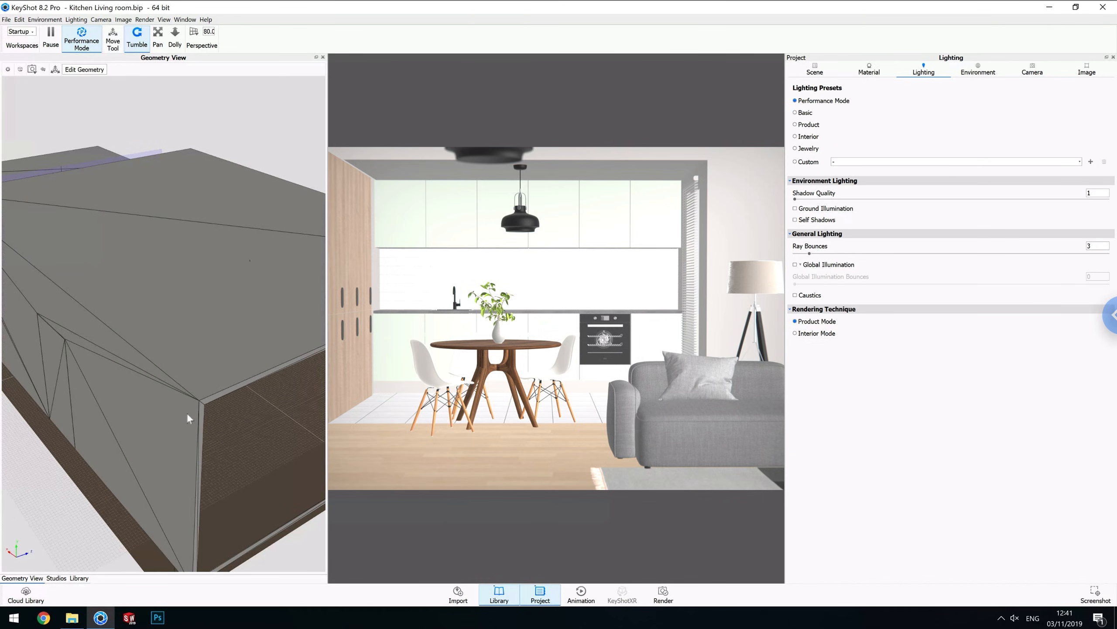
drag(176, 415, 177, 416)
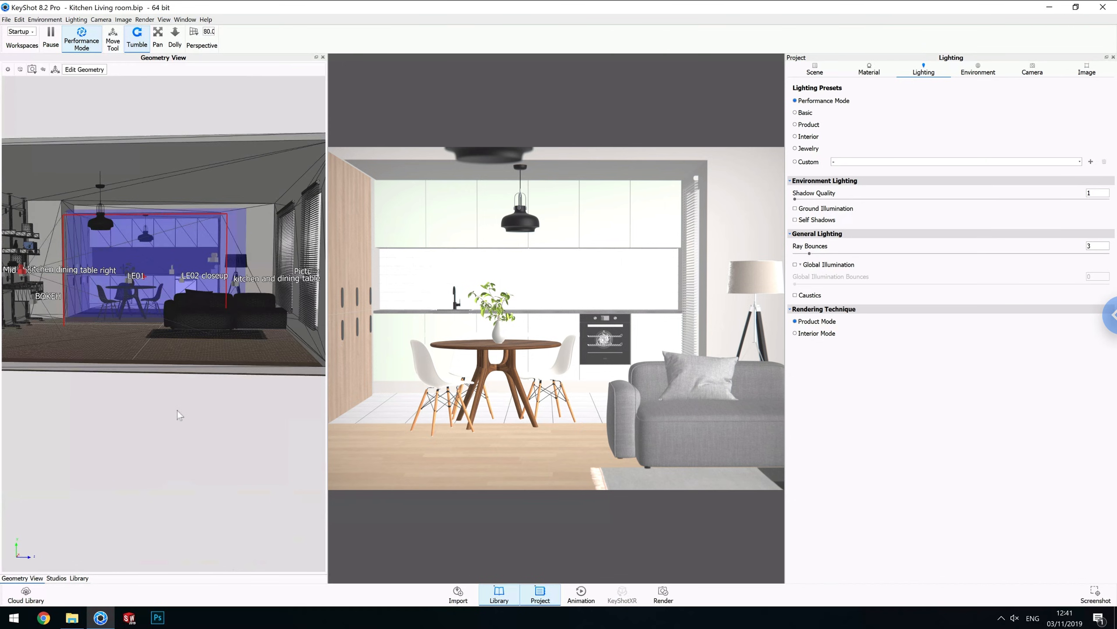
middle_drag(223, 432, 222, 438)
middle_drag(184, 404, 184, 404)
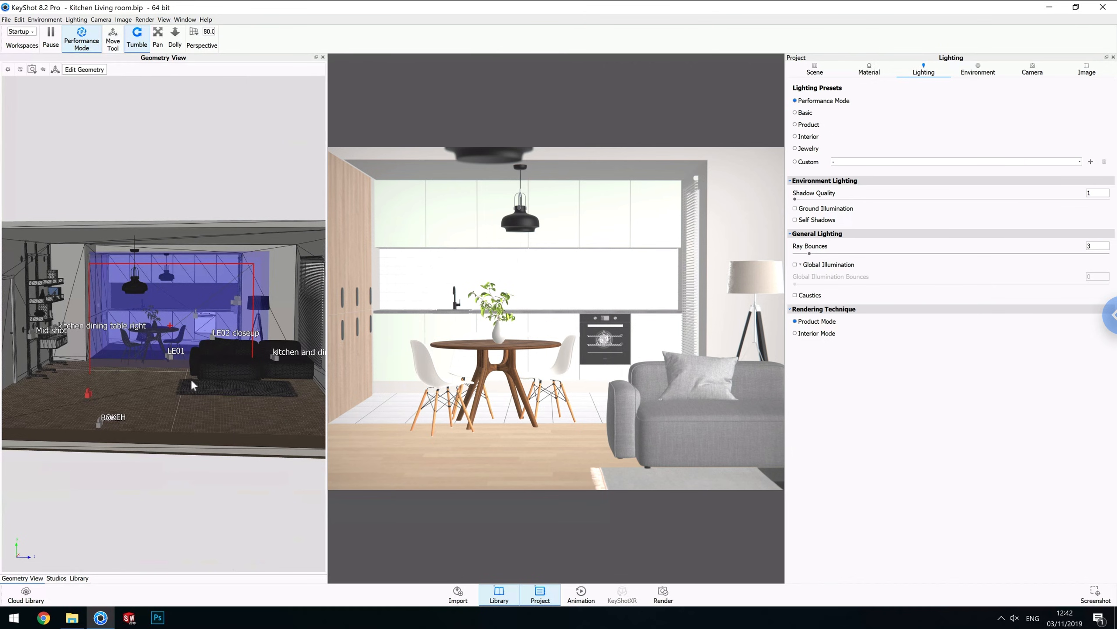
scroll(164, 366, up, 3)
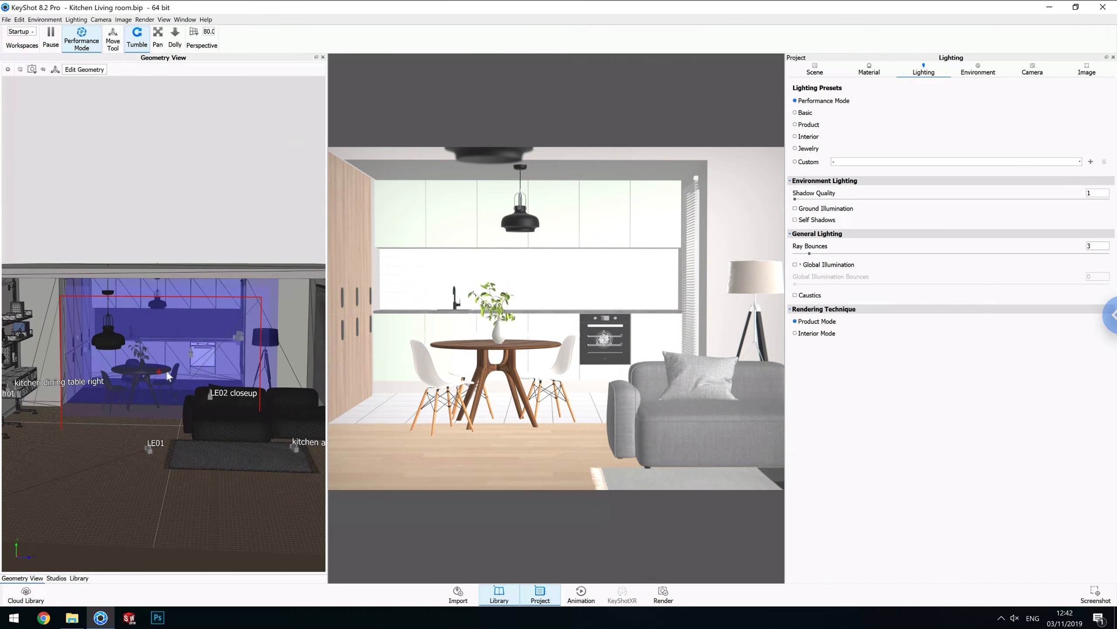
scroll(169, 372, up, 1)
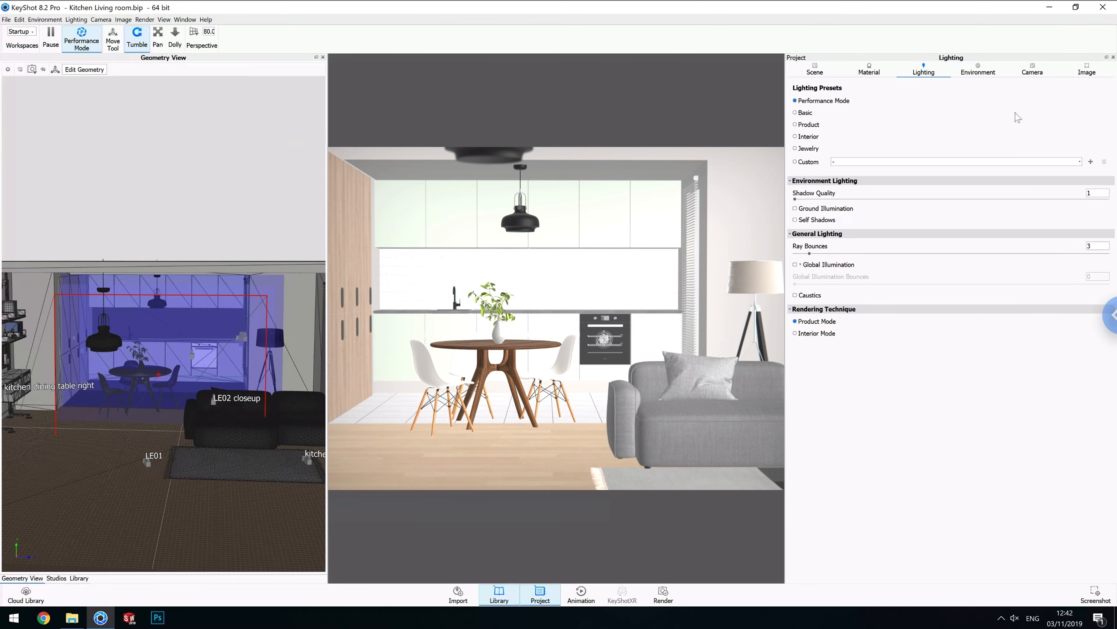
Open the camera settings and set the Free Camera's focal length to 30 mm.
click(1033, 72)
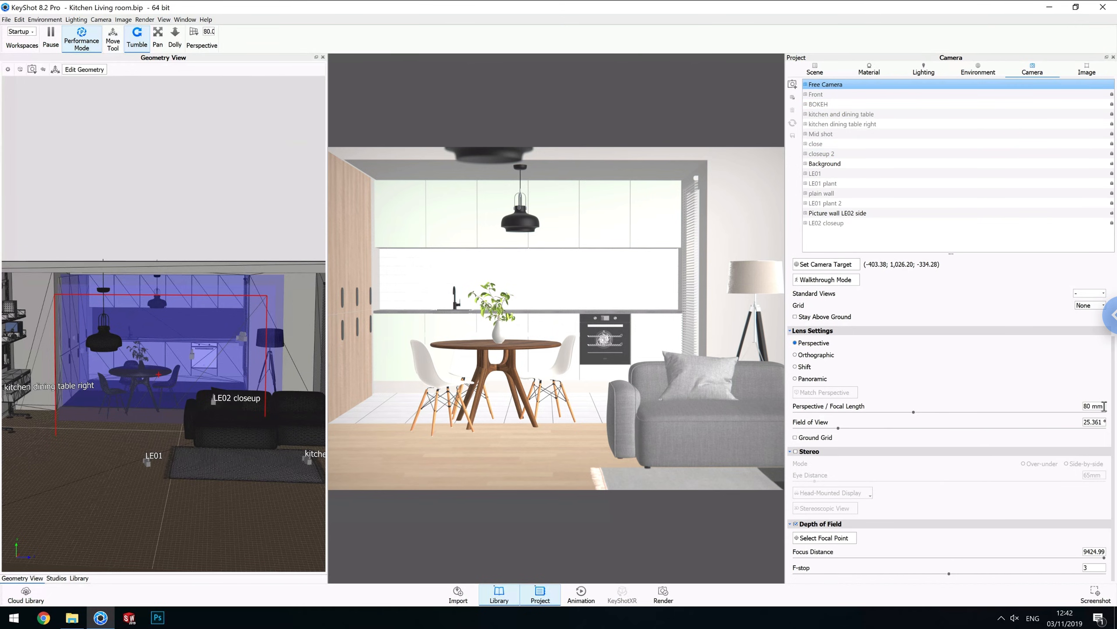
click(1083, 406)
key(ctrl+a)
key(BackSpace)
text(30)
key(Return)
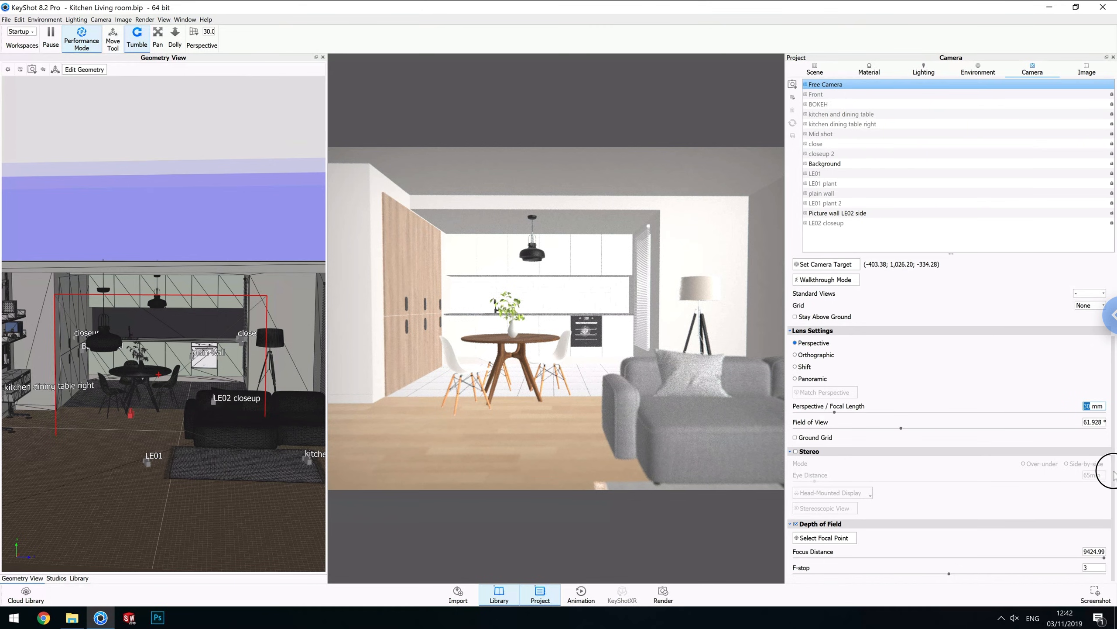
Turn off depth of field for the camera.
drag(1114, 471, 1114, 538)
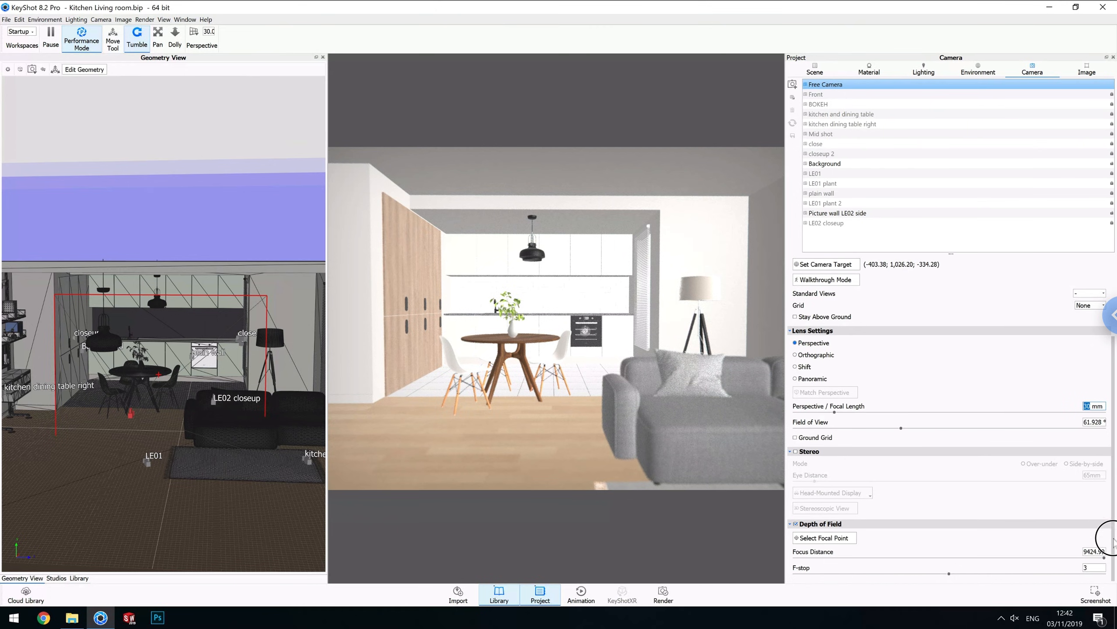
click(796, 524)
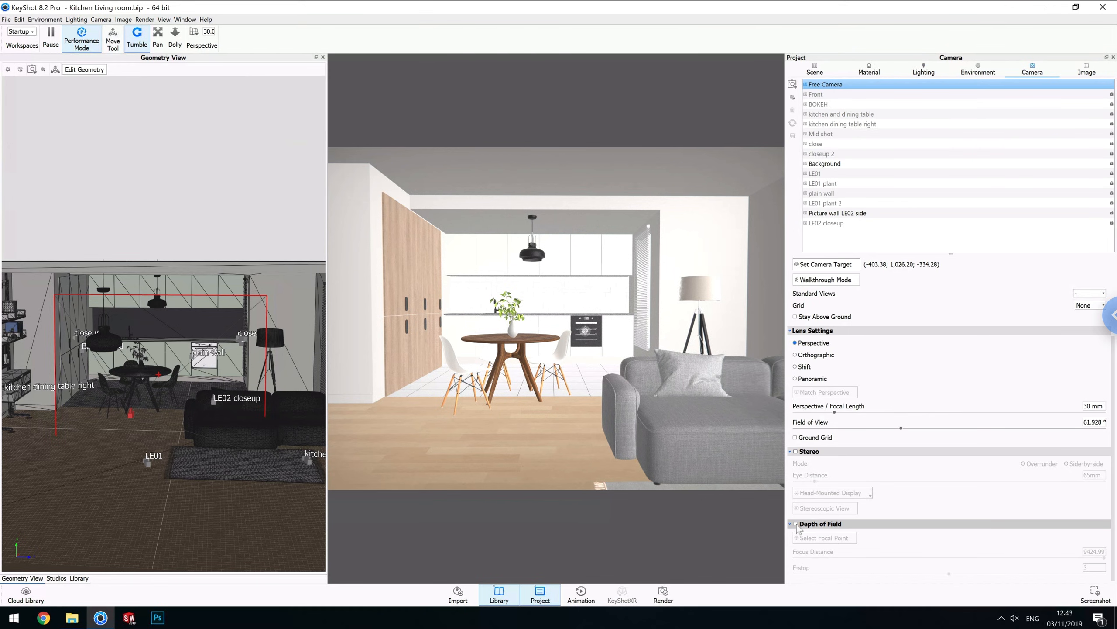
Set the camera's focal length to 10 mm.
click(1104, 405)
drag(1104, 406, 1054, 405)
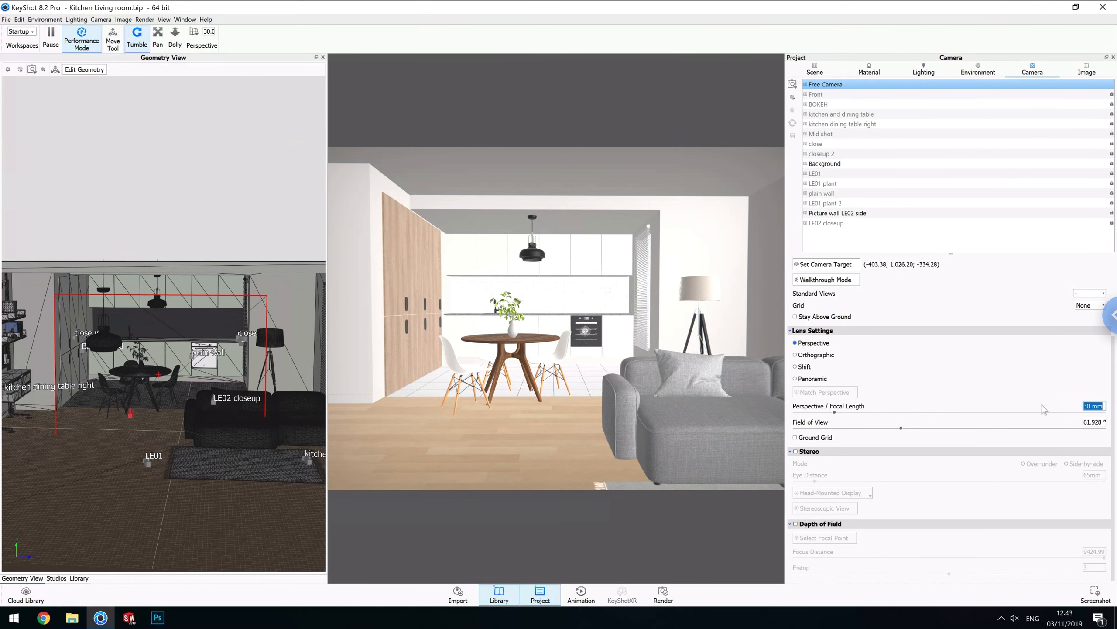
text(10)
key(Return)
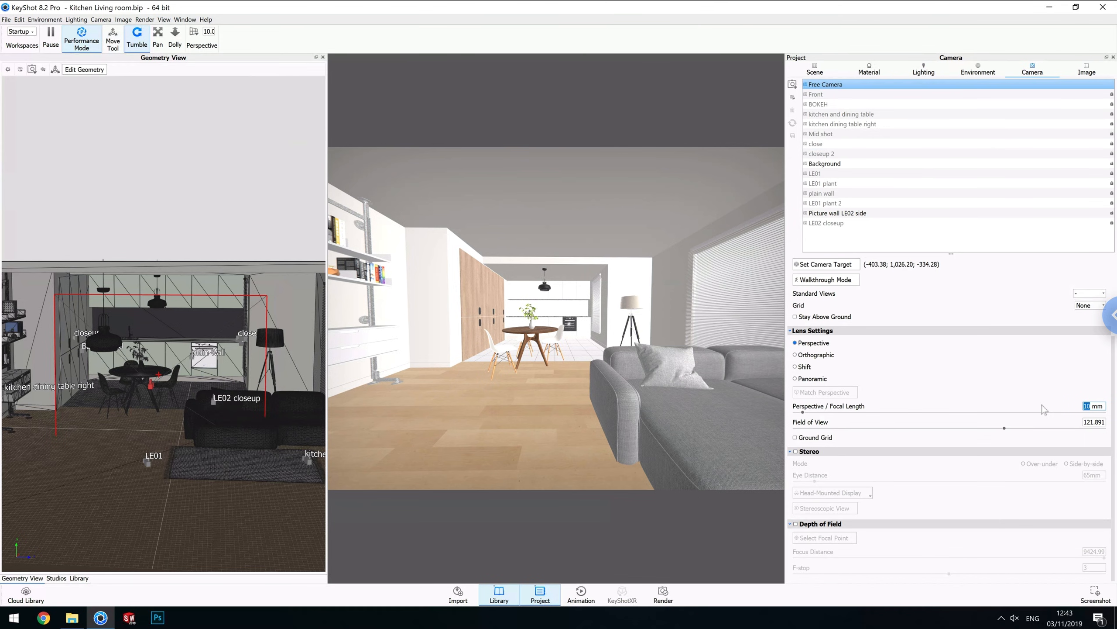
Set the focal length to 100 mm and then to 200 mm.
text(100)
key(Return)
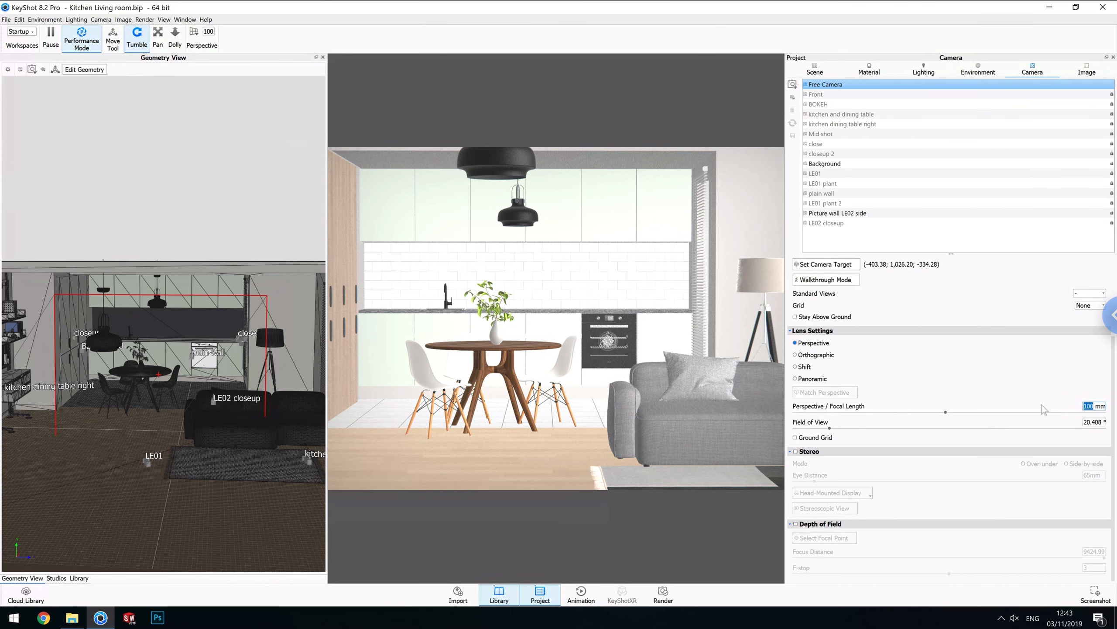
text(200)
key(Return)
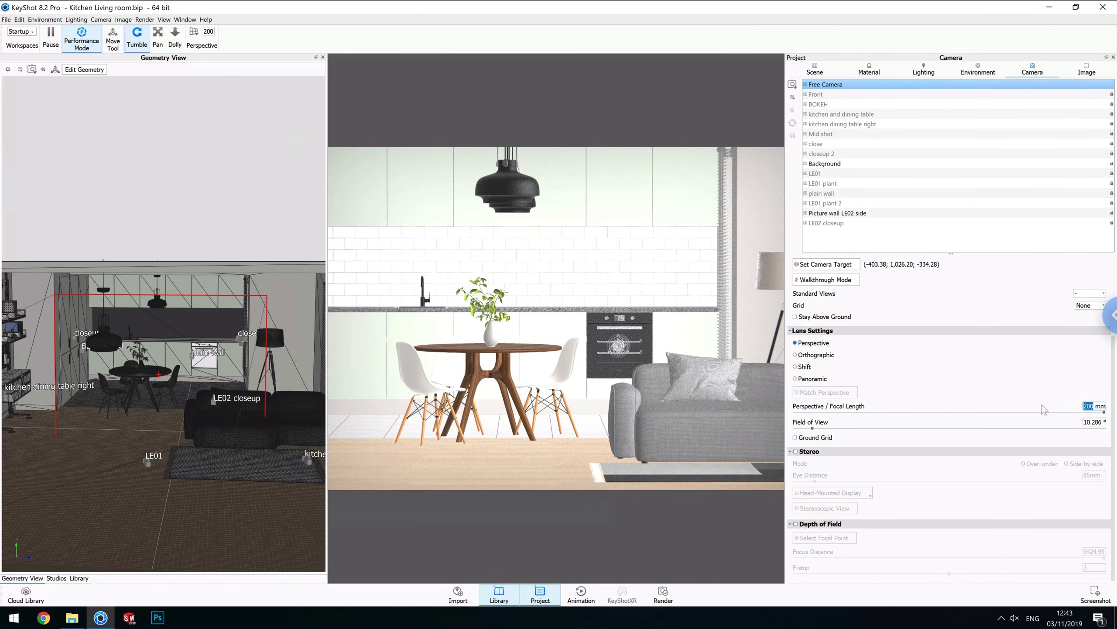
Set the focal length to 300 mm and then to 80 mm.
text(30)
text(0)
key(Return)
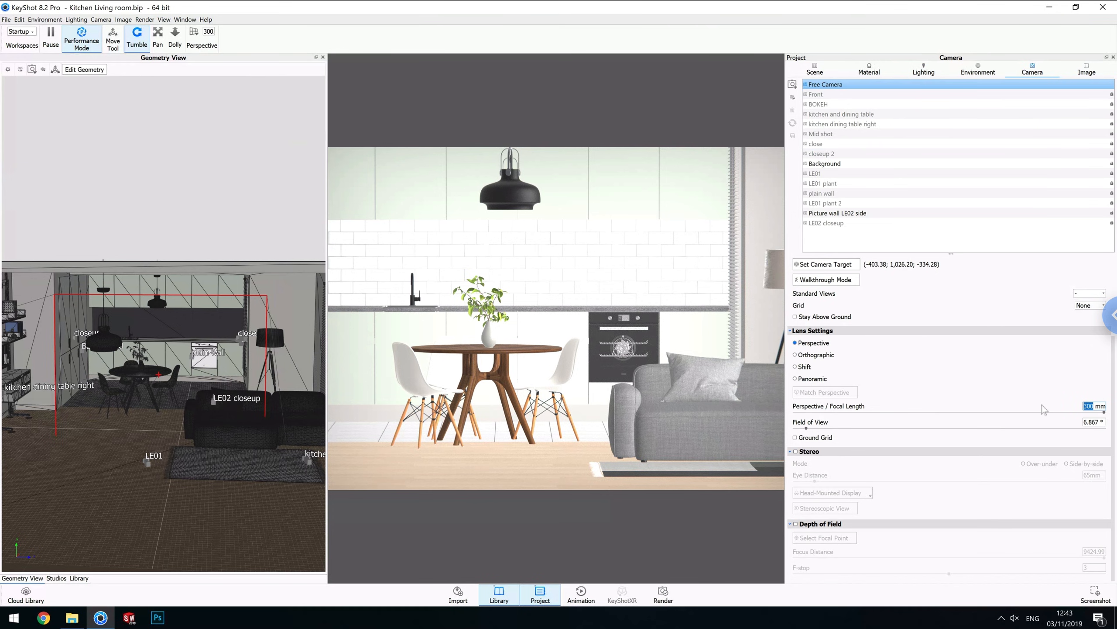
text(80)
key(Return)
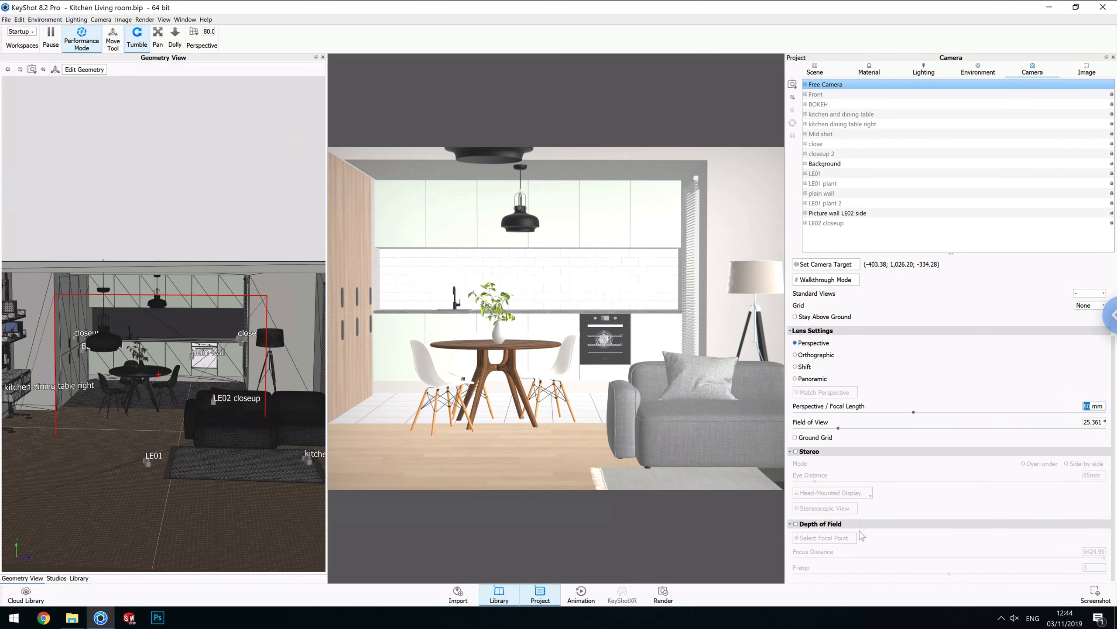
Turn depth of field back on for the camera.
click(795, 524)
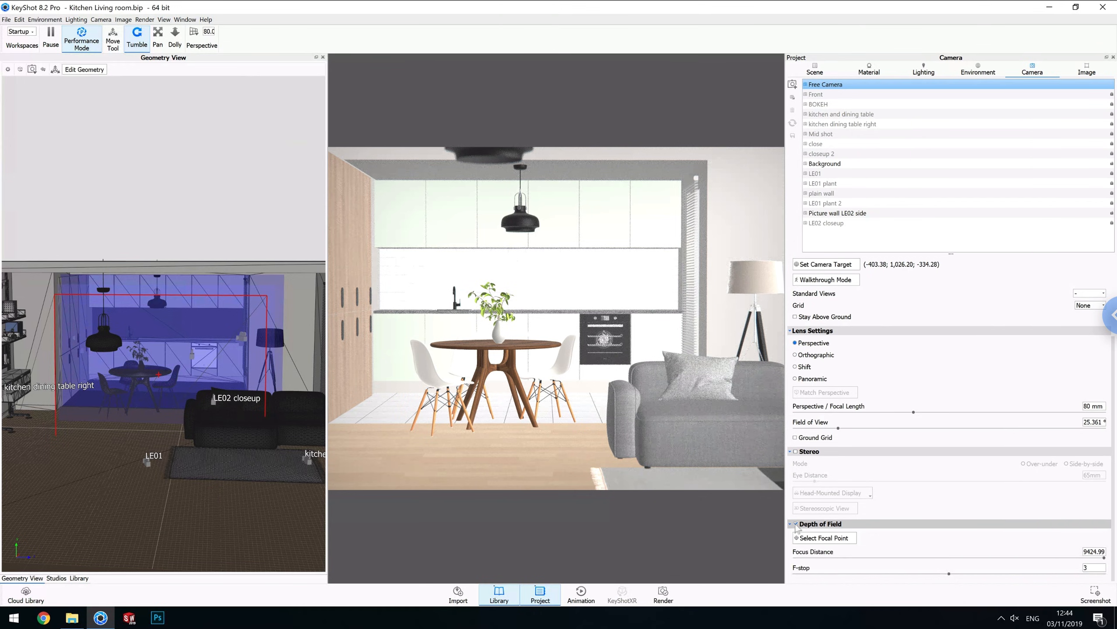
drag(248, 434, 226, 371)
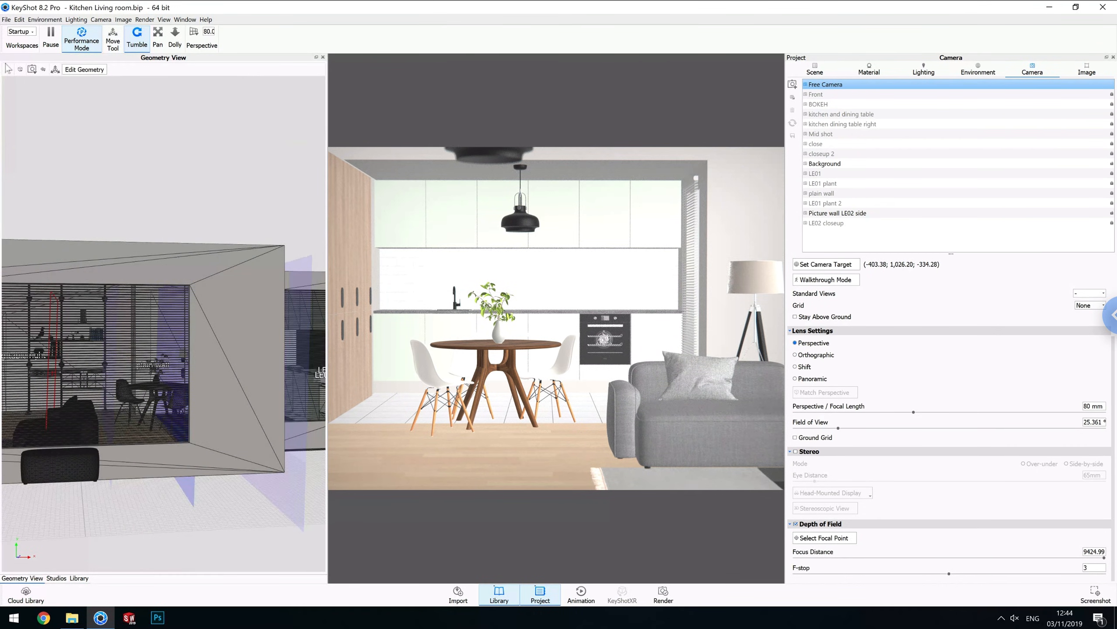
Switch the Geometry View to wireframe shading.
click(21, 70)
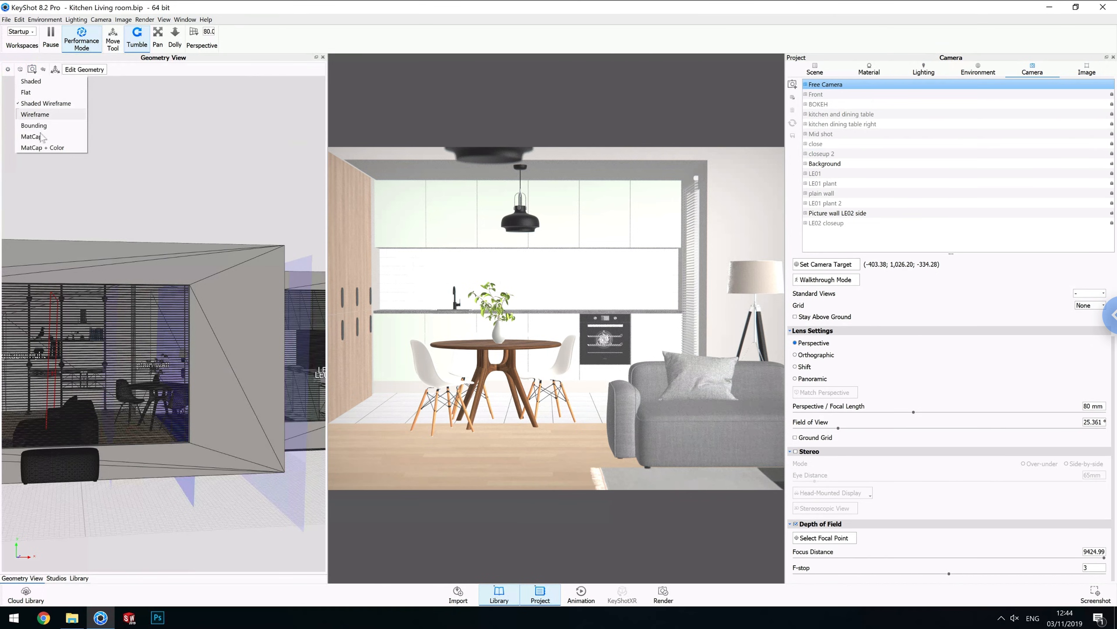
click(35, 114)
drag(150, 335, 147, 398)
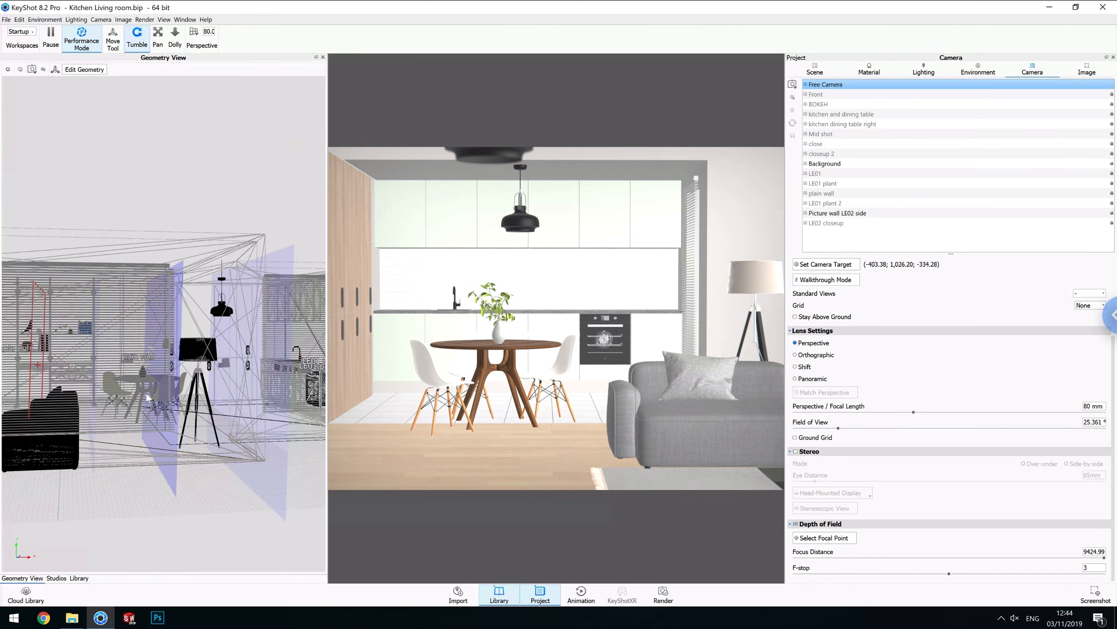
scroll(148, 397, up, 2)
scroll(150, 396, up, 3)
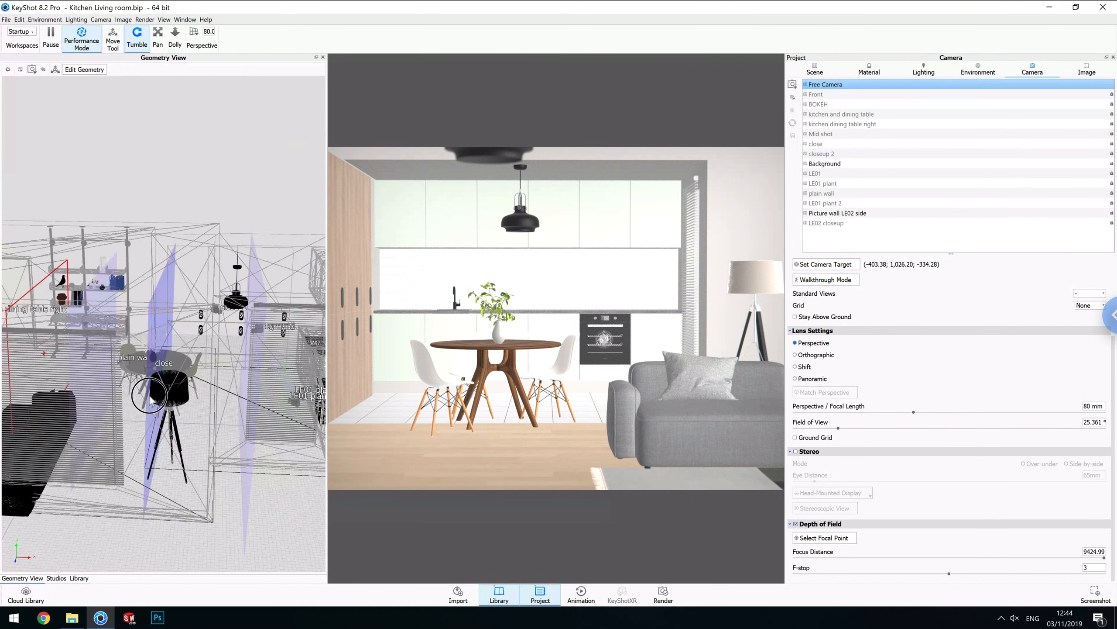
scroll(150, 398, up, 4)
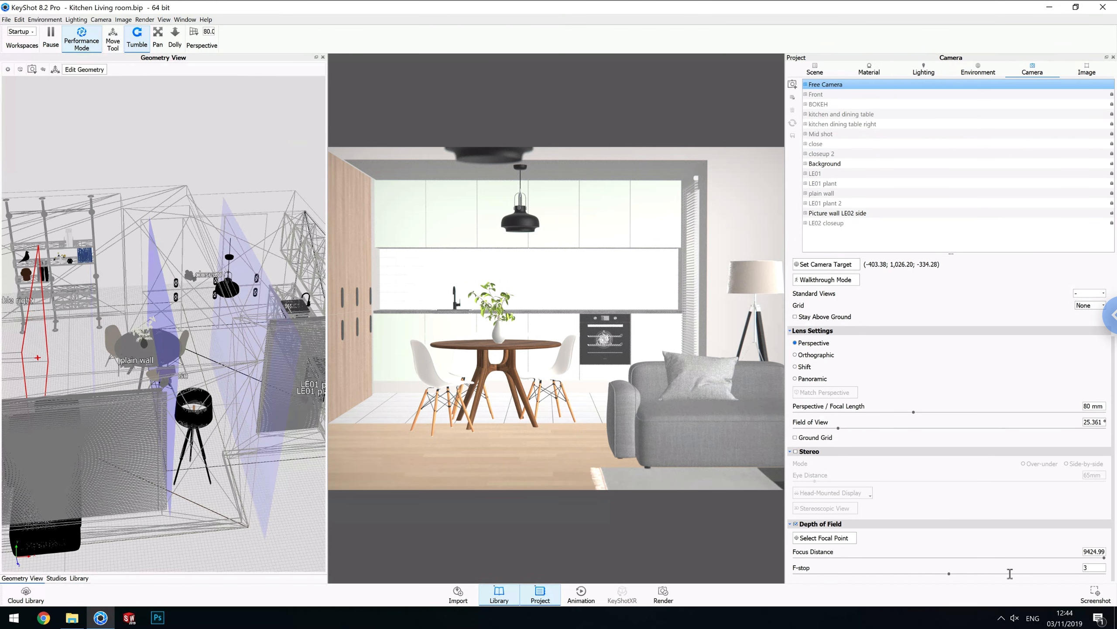
Set the depth of field focus distance to 9100 mm.
key(BackSpace)
key(BackSpace)
key(BackSpace)
key(BackSpace)
key(Delete)
key(Delete)
text(000)
key(Return)
click(1089, 553)
key(Delete)
text(1)
key(Return)
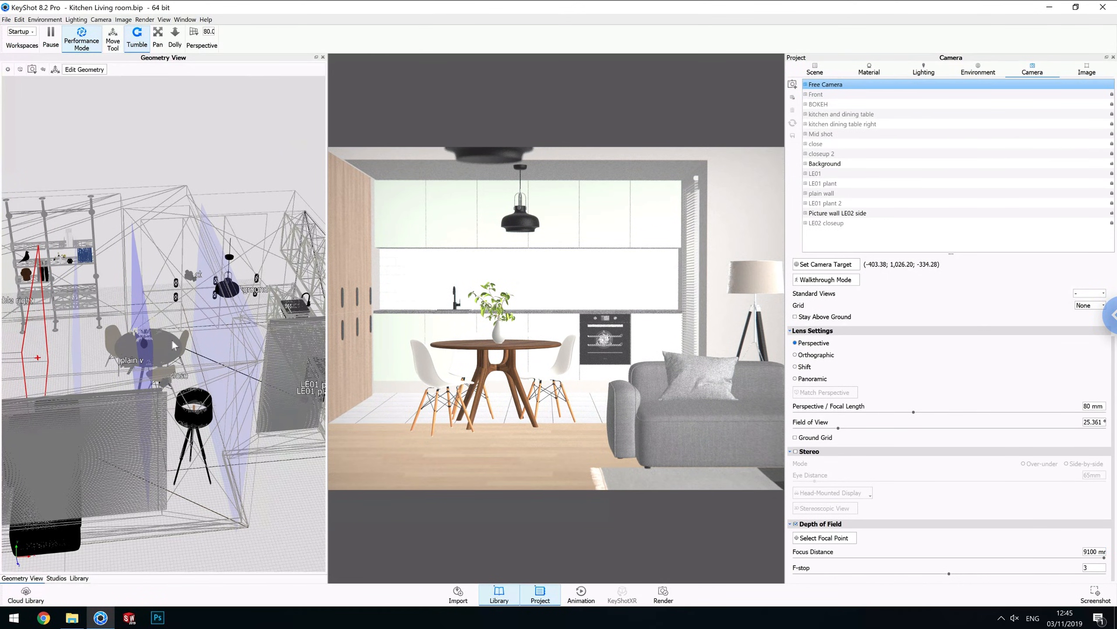
Set the camera's F-stop to 1.
scroll(171, 339, up, 1)
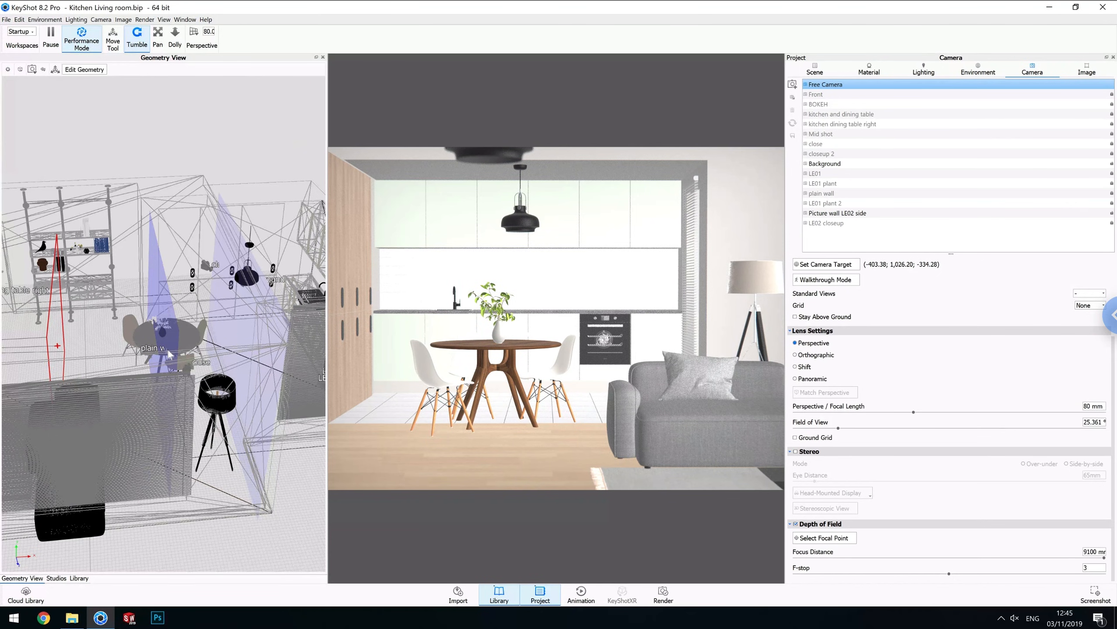
scroll(176, 354, down, 1)
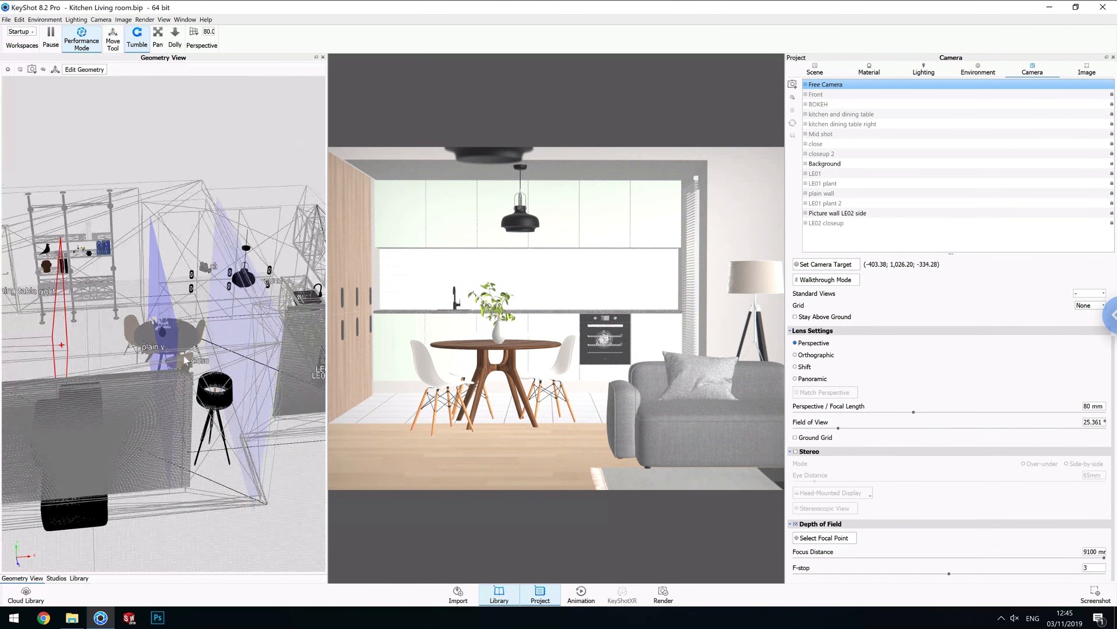
scroll(183, 355, up, 1)
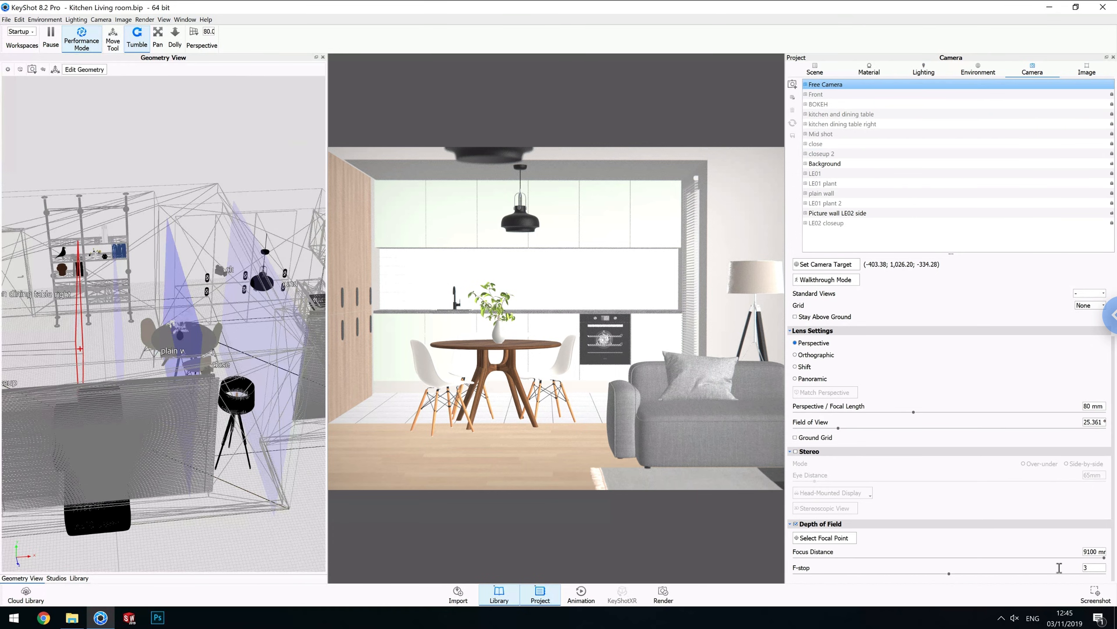
drag(1093, 568, 1059, 568)
key(BackSpace)
text(1)
key(Return)
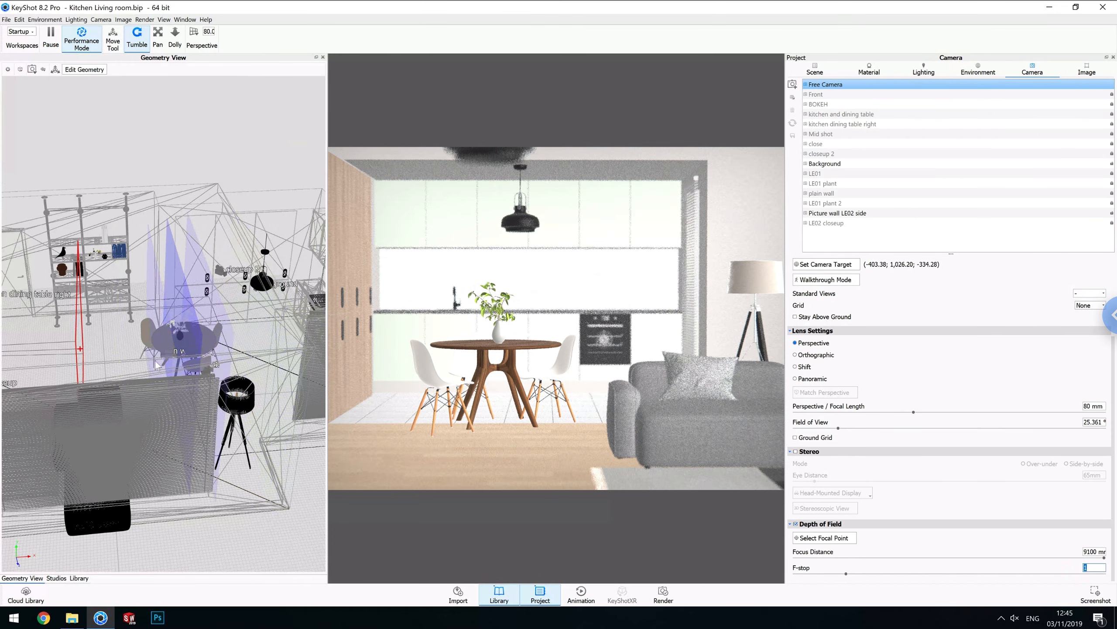
Set the F-stop to 10.
drag(127, 385, 152, 386)
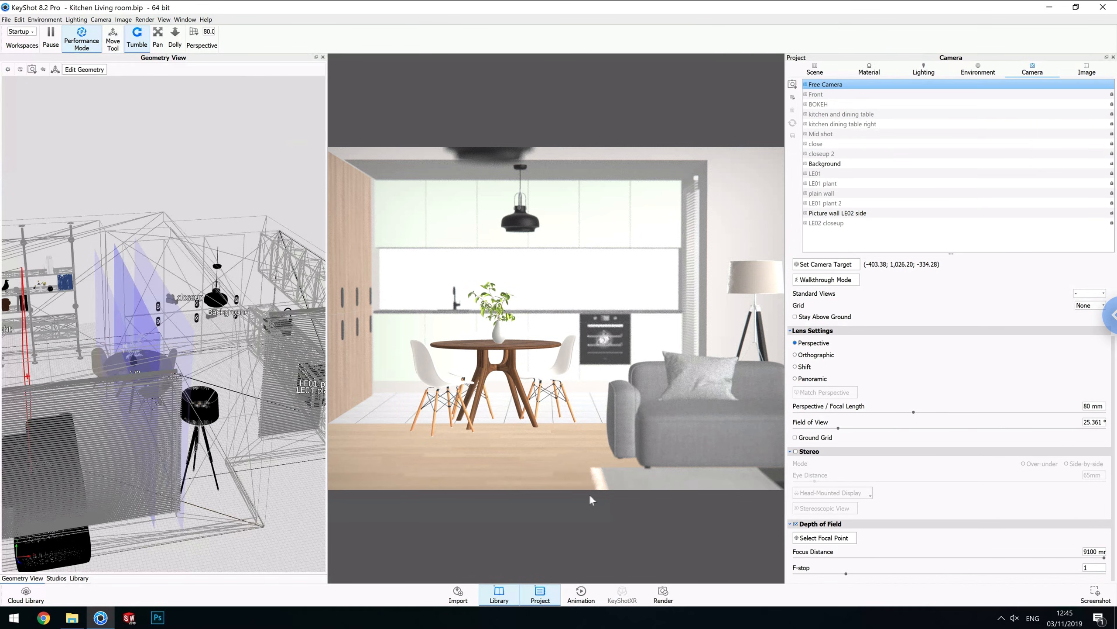
click(1095, 569)
text(10)
key(Return)
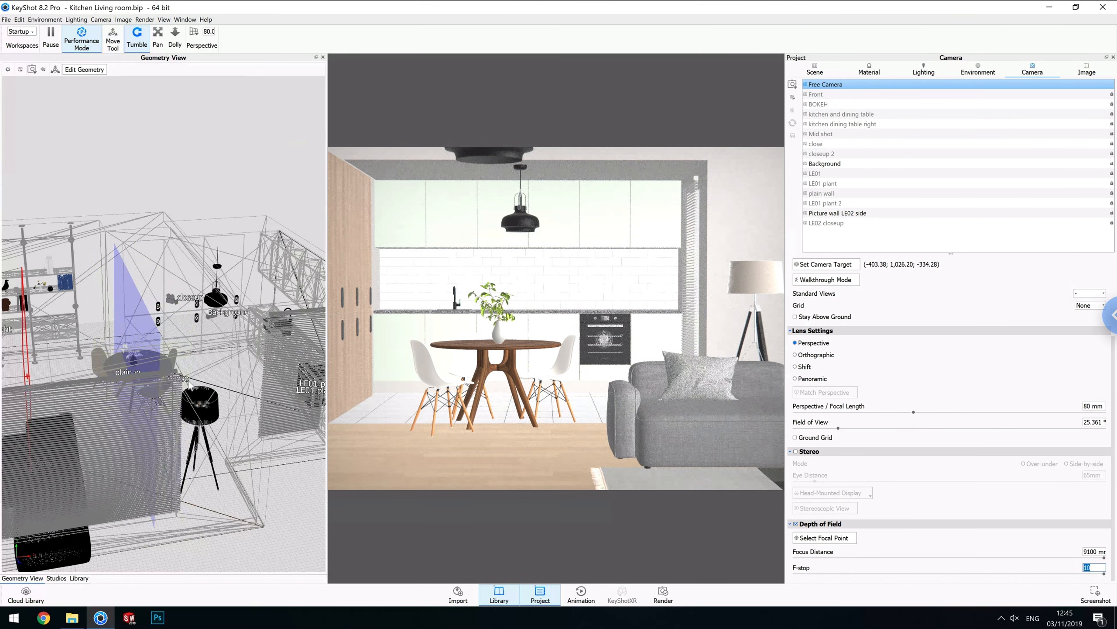
Set the camera's F-stop to 1.2.
scroll(190, 386, down, 2)
scroll(189, 385, down, 1)
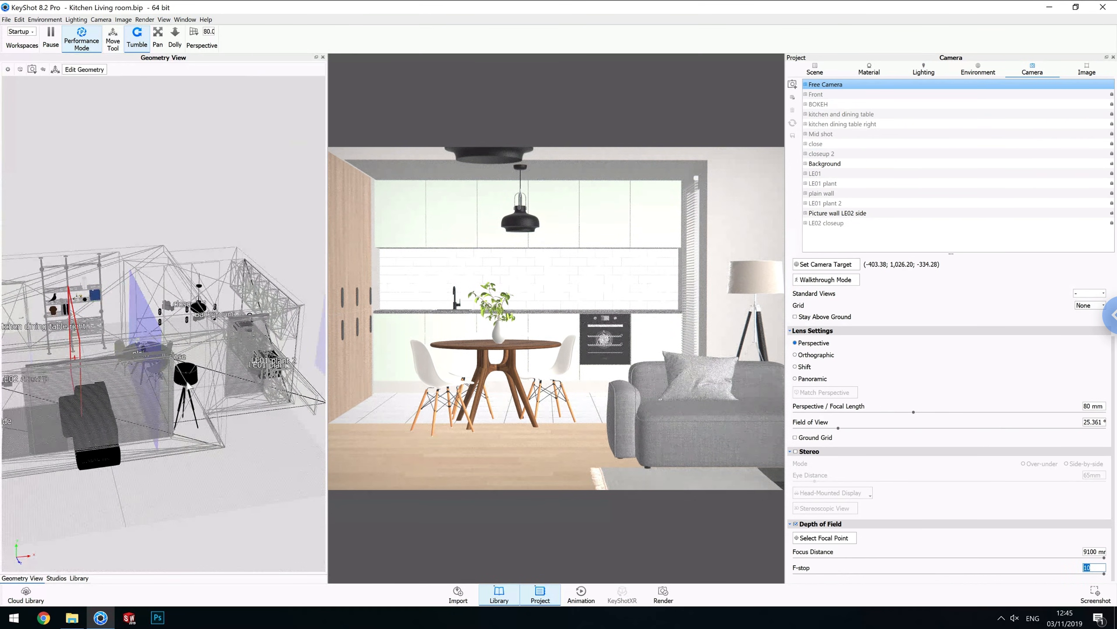
scroll(186, 388, down, 1)
scroll(188, 386, down, 3)
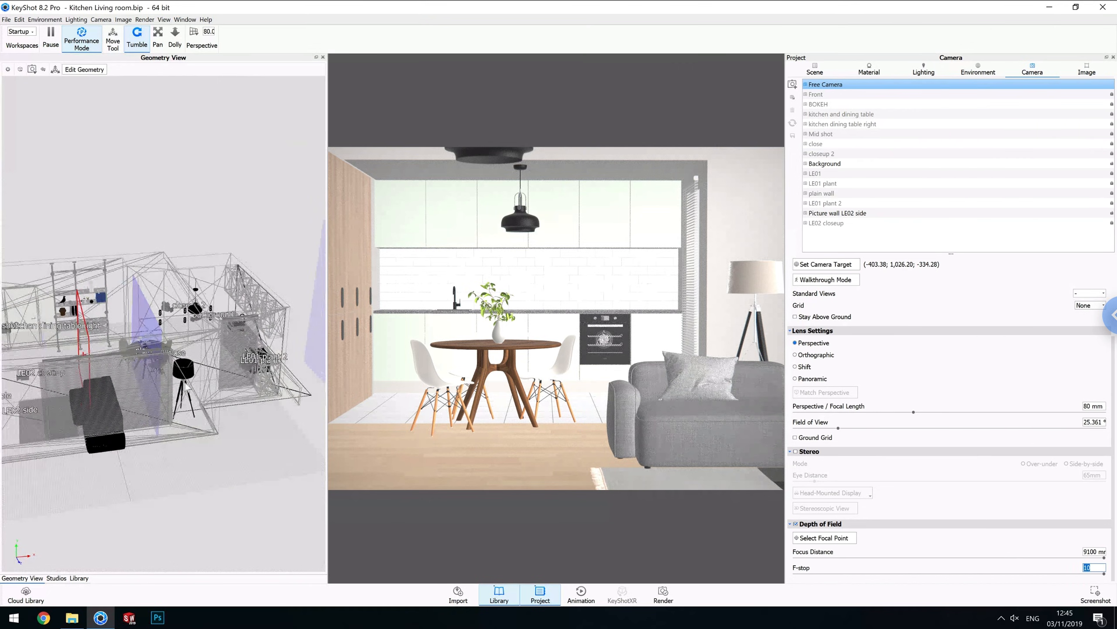
drag(227, 366, 302, 407)
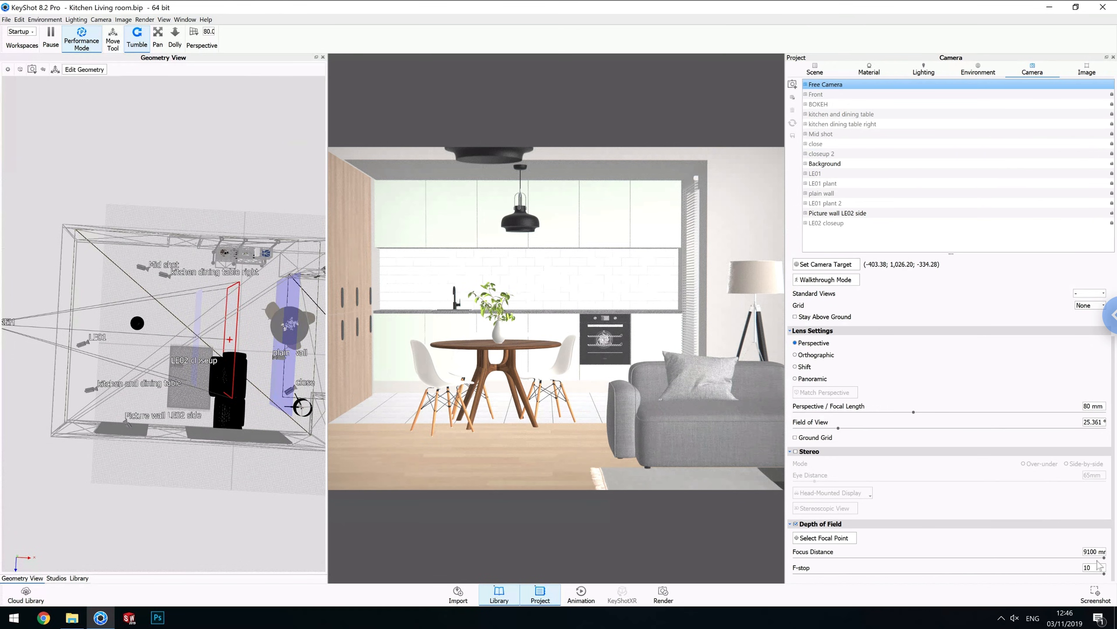
drag(1095, 568, 1059, 567)
drag(961, 585, 907, 586)
text(1)
key(Return)
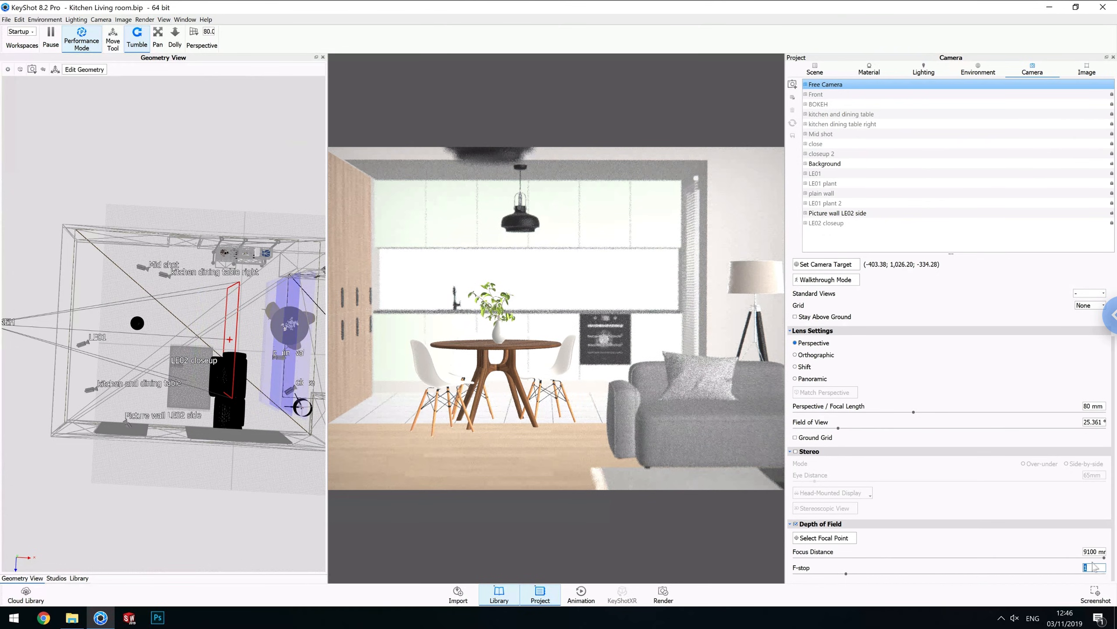
click(1092, 567)
click(1092, 567)
text(.2)
key(Return)
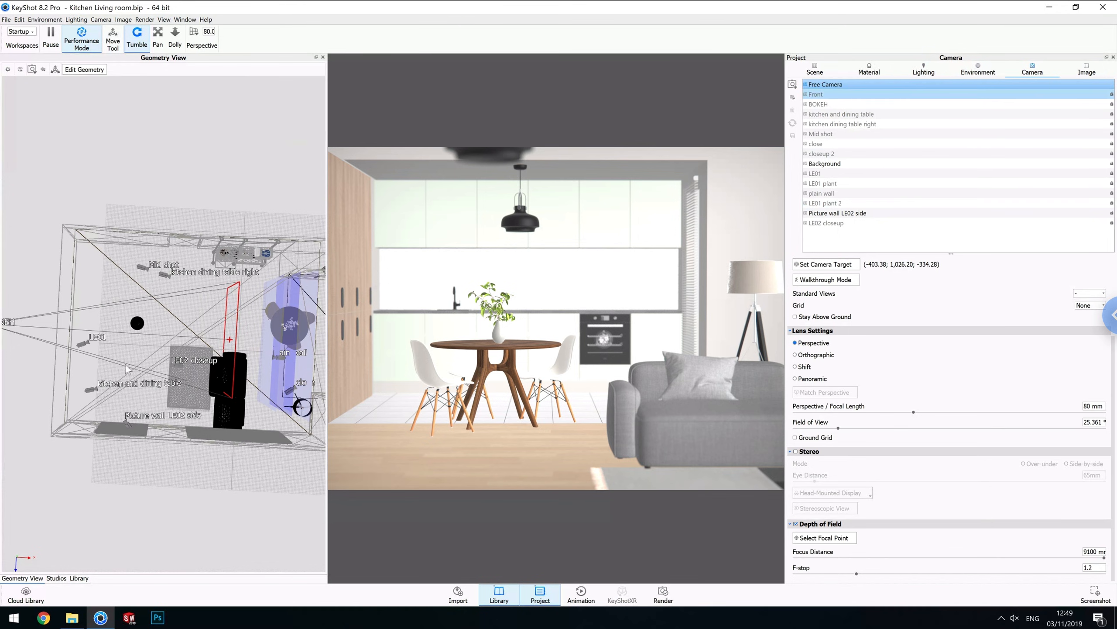
Open the material graph of the floor's Ground Material and select its Color Adjust node.
middle_drag(130, 347, 137, 322)
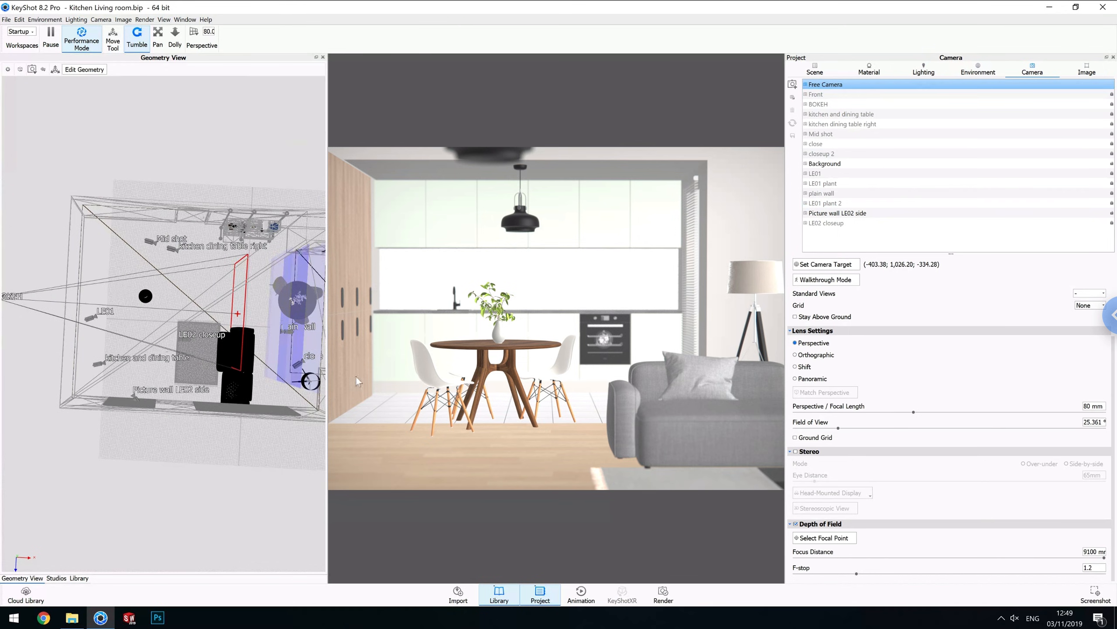
double_click(501, 451)
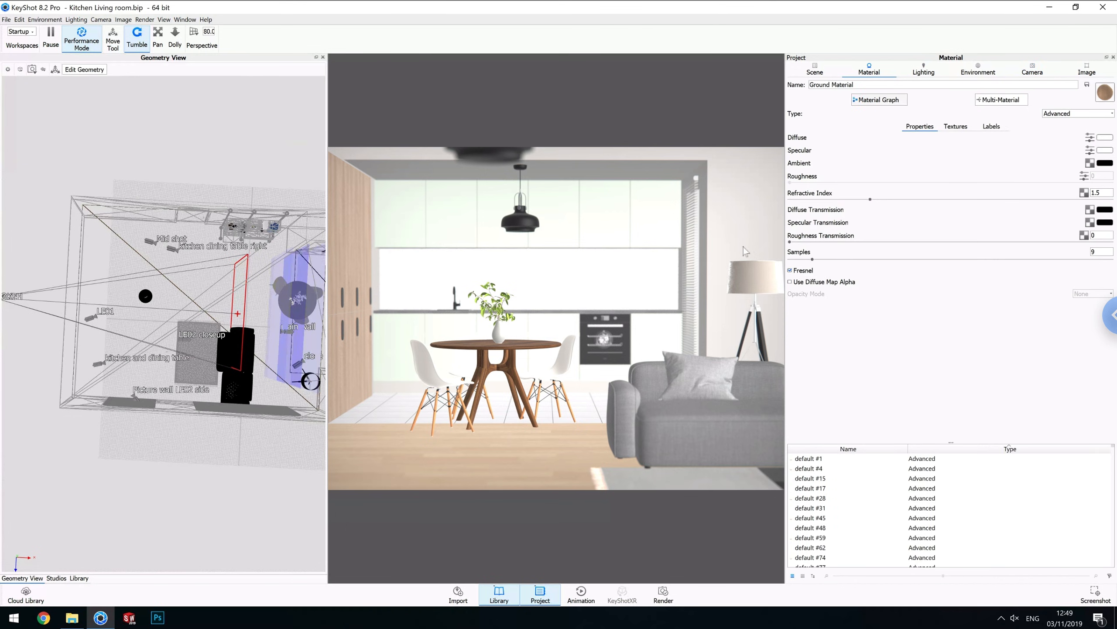
click(890, 100)
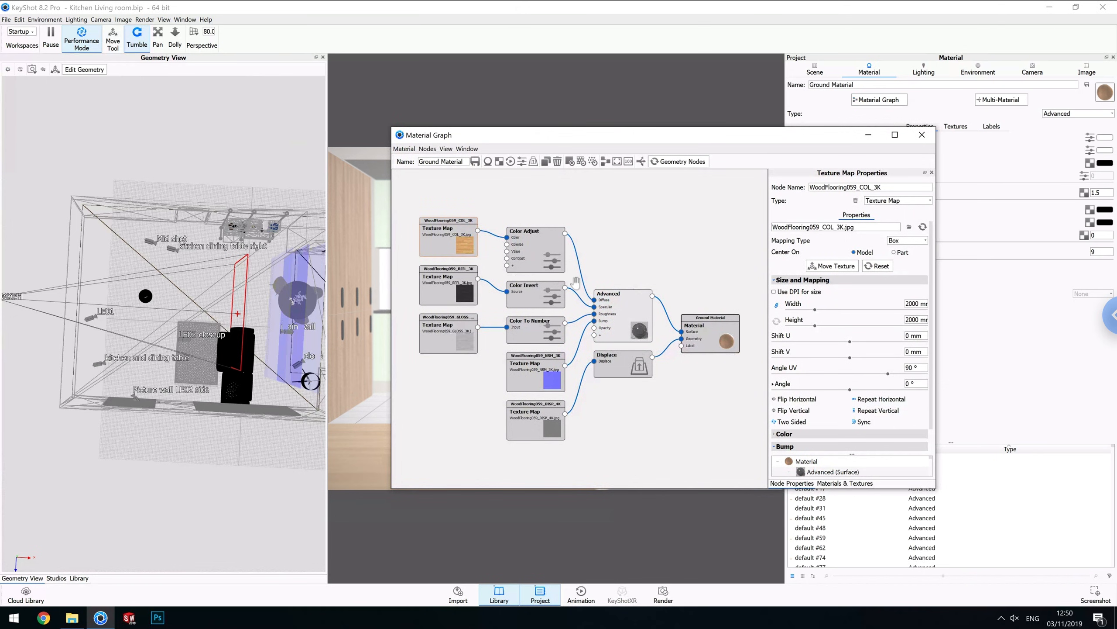
click(638, 131)
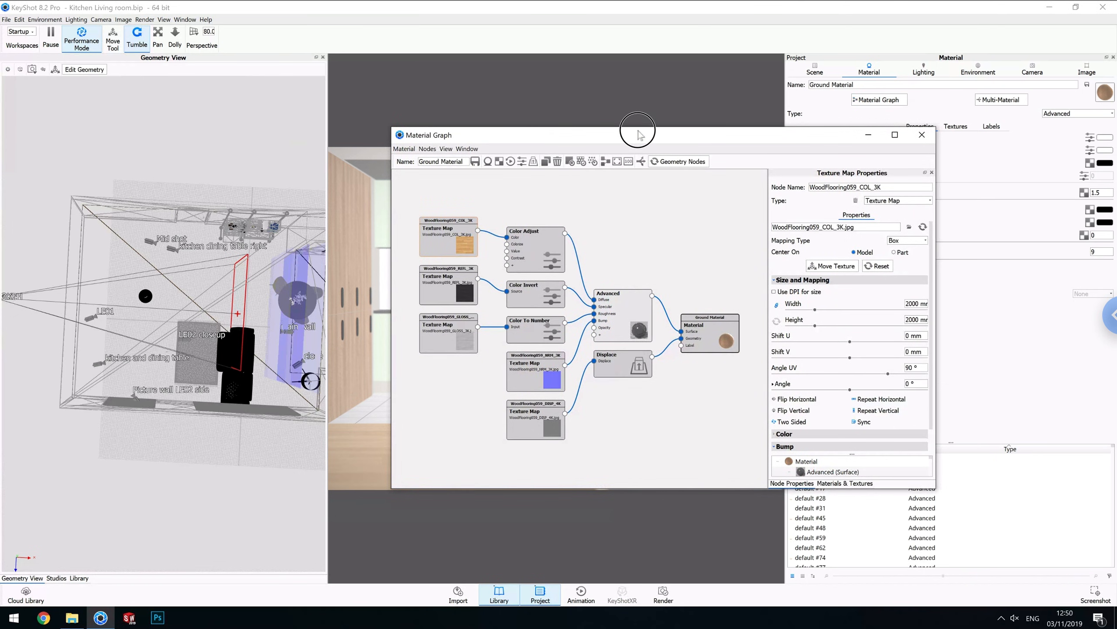
drag(638, 131, 631, 130)
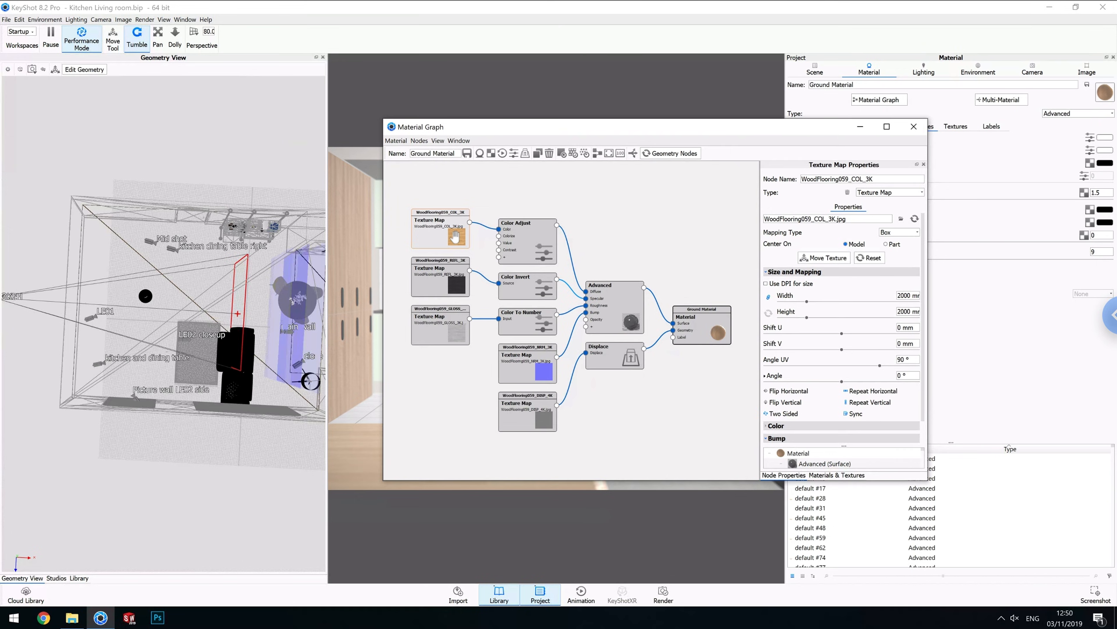
drag(454, 134, 605, 127)
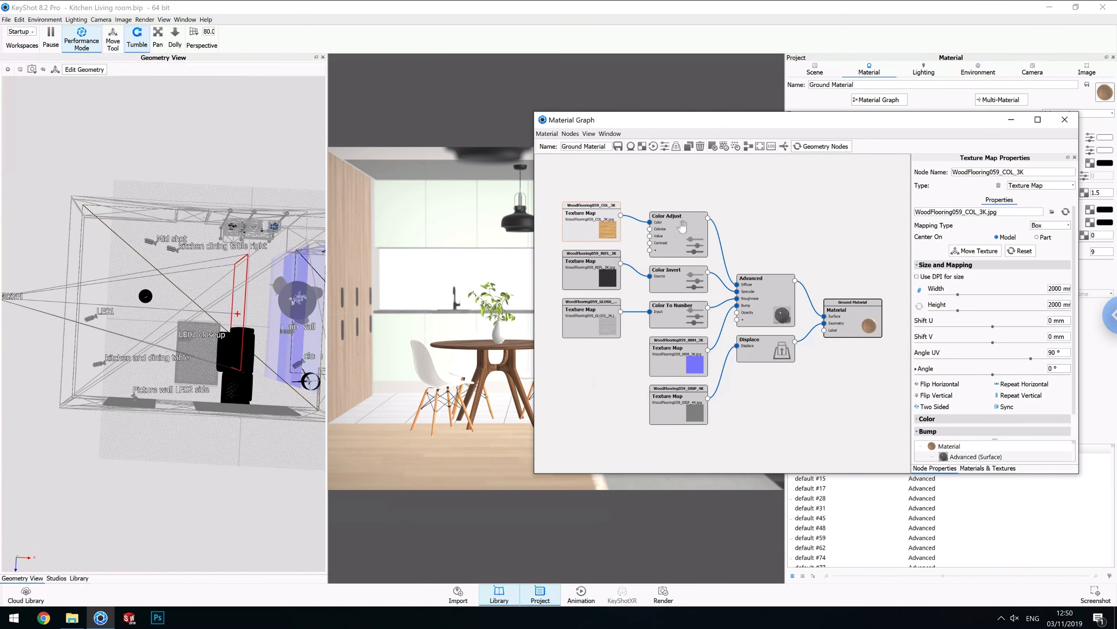
click(697, 255)
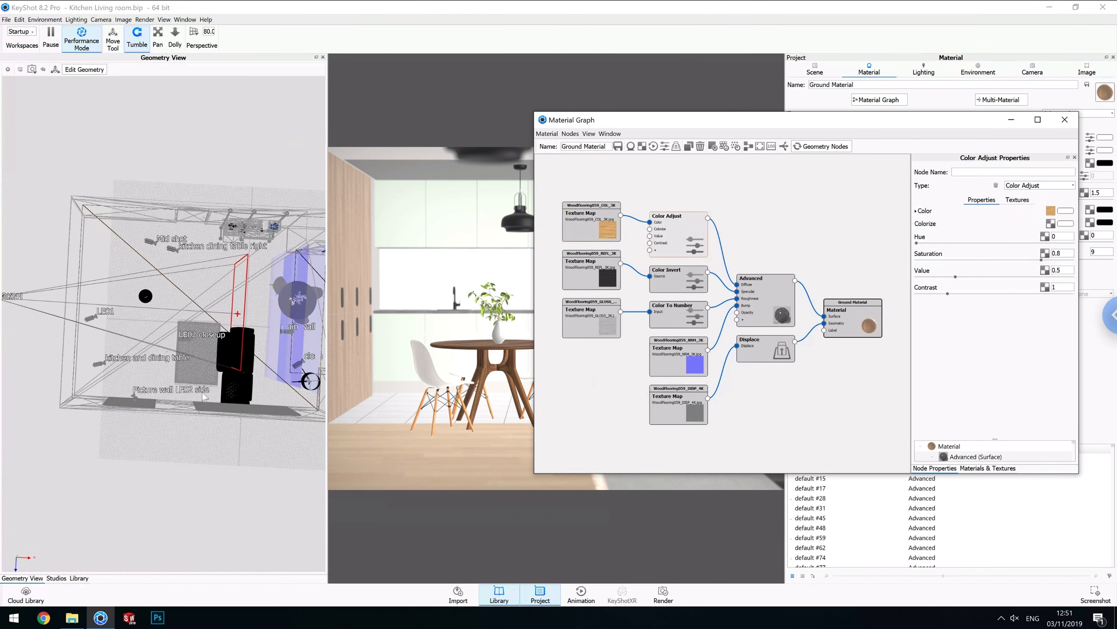
Rearrange the displacement Texture Map and Displace nodes in the ground material graph.
click(166, 425)
drag(165, 424, 180, 412)
drag(185, 371, 158, 378)
middle_drag(179, 421, 180, 374)
mouse_move(171, 322)
mouse_down()
mouse_move(159, 314)
mouse_move(160, 335)
mouse_up()
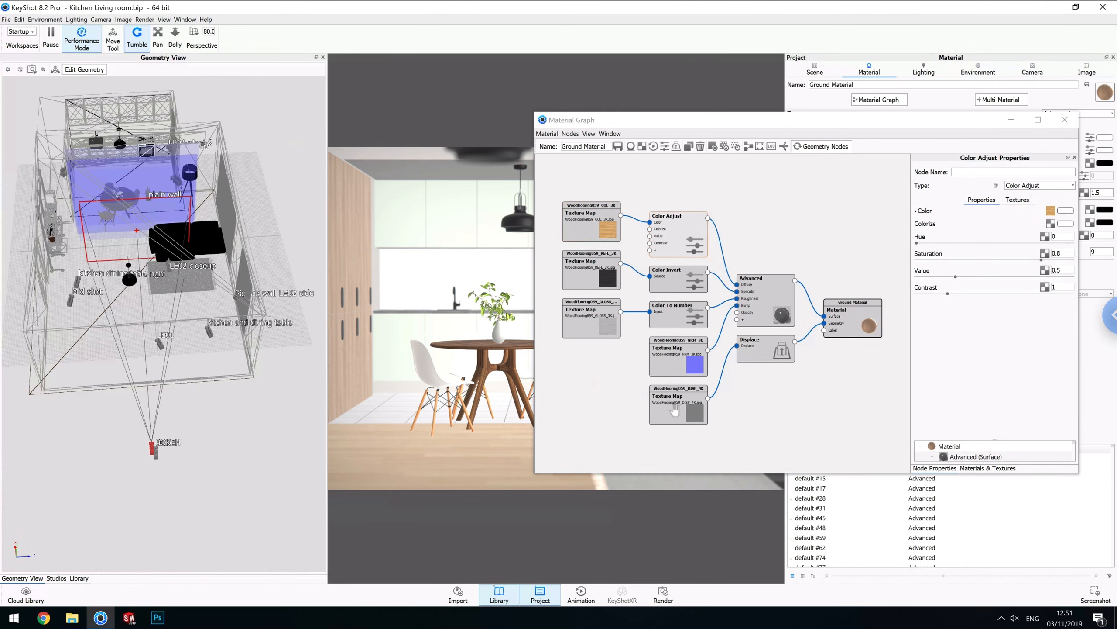
drag(675, 414, 672, 417)
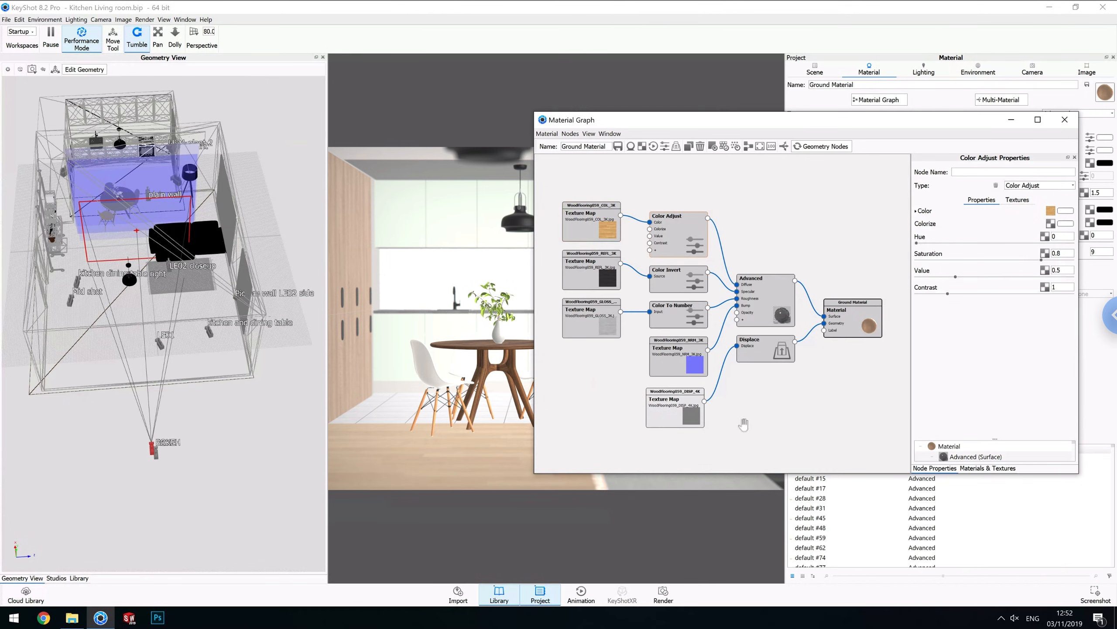
drag(769, 361, 762, 378)
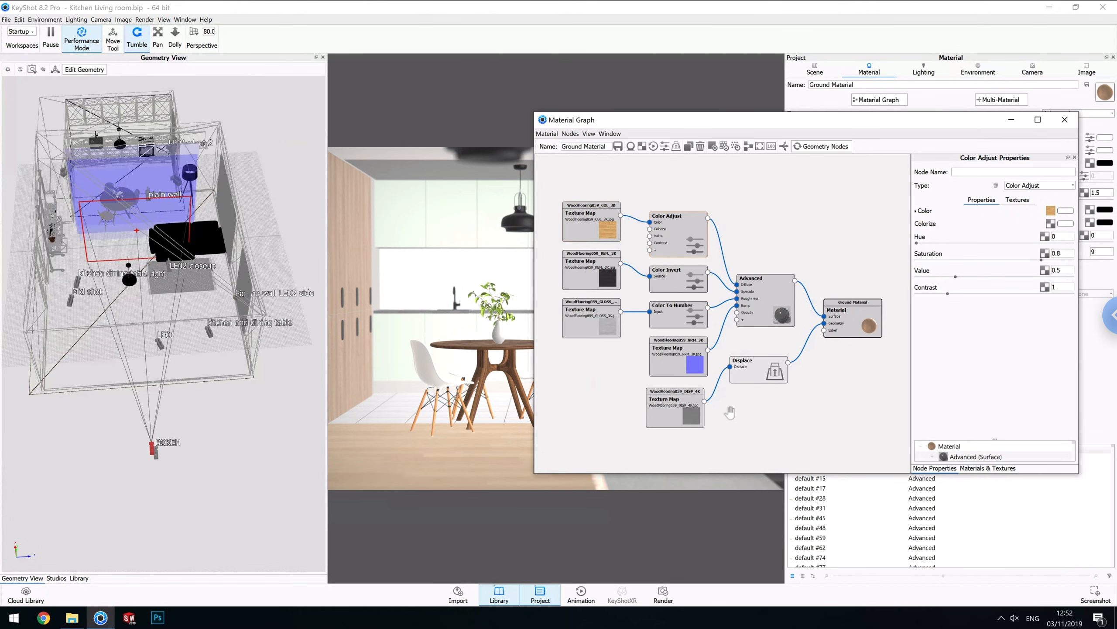
Inspect the displacement texture map and Displace node settings, then close the material graph.
click(680, 398)
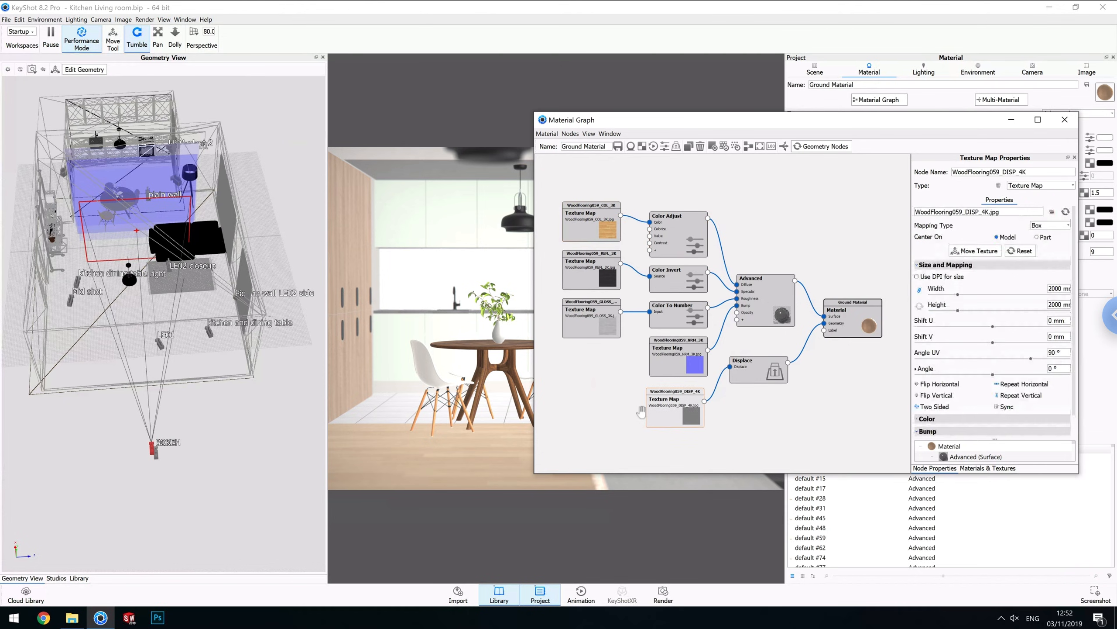
key(c)
click(764, 371)
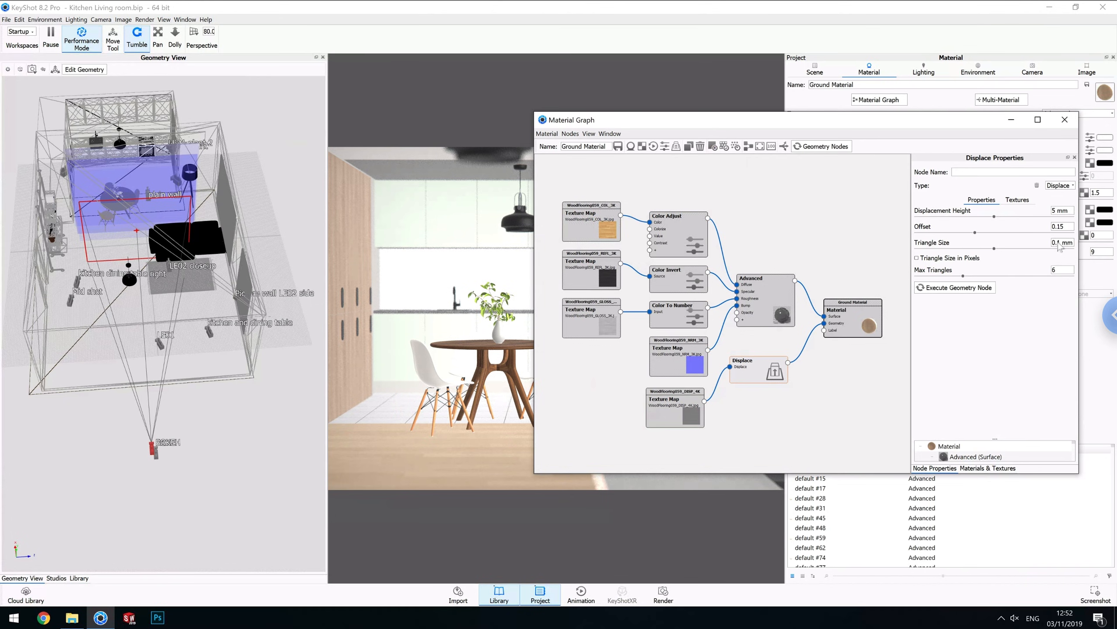
mouse_move(1061, 242)
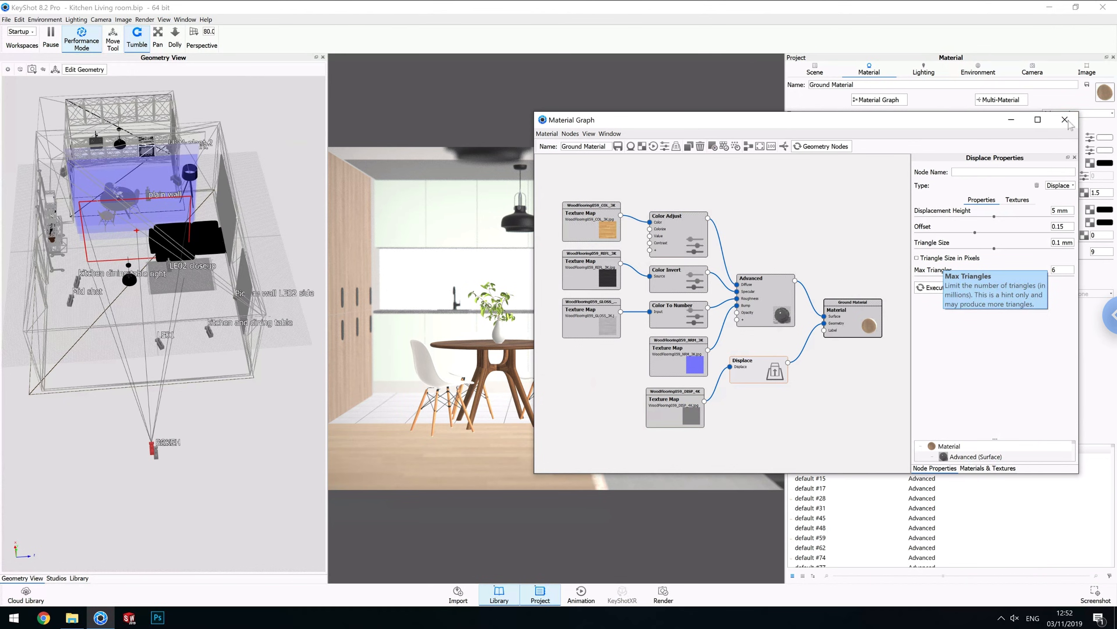
click(1065, 120)
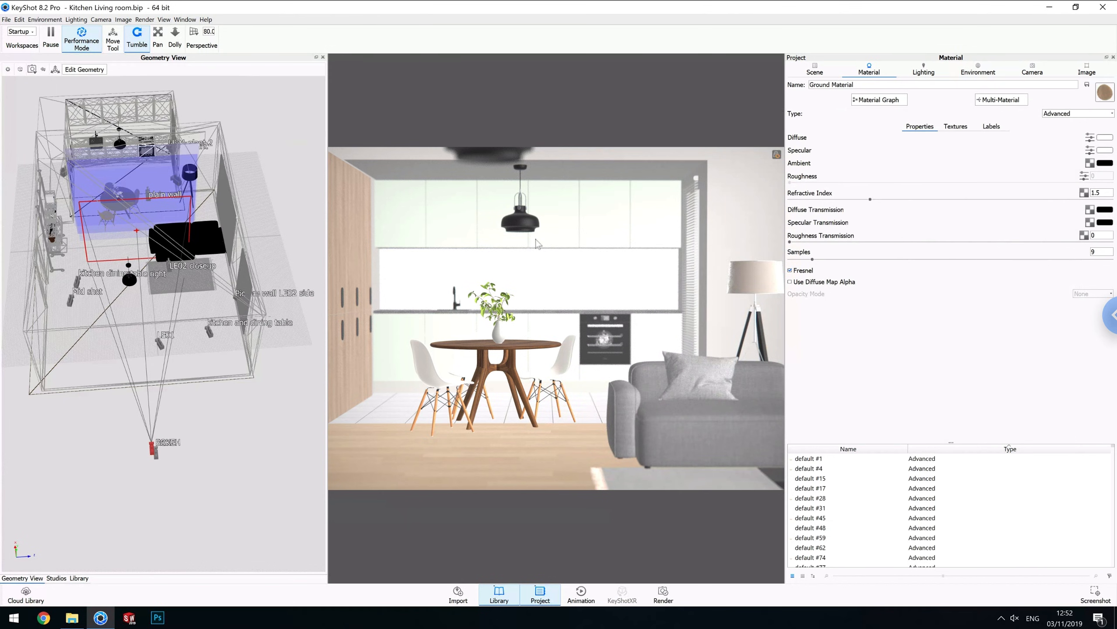
Show the real-time render statistics overlay and switch off Performance Mode.
key(h)
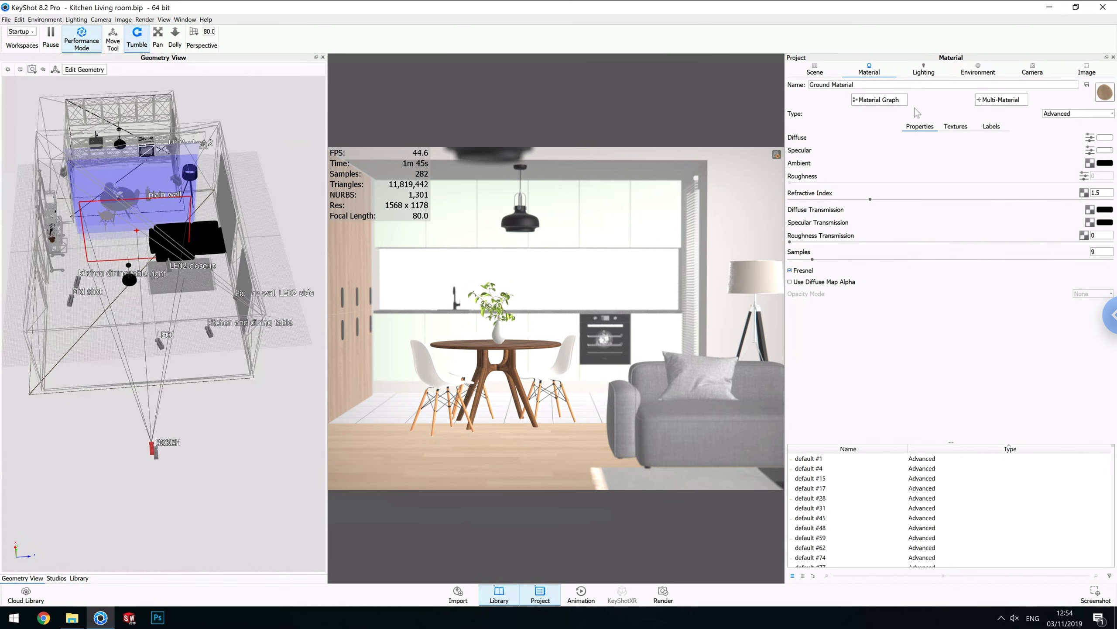
click(925, 73)
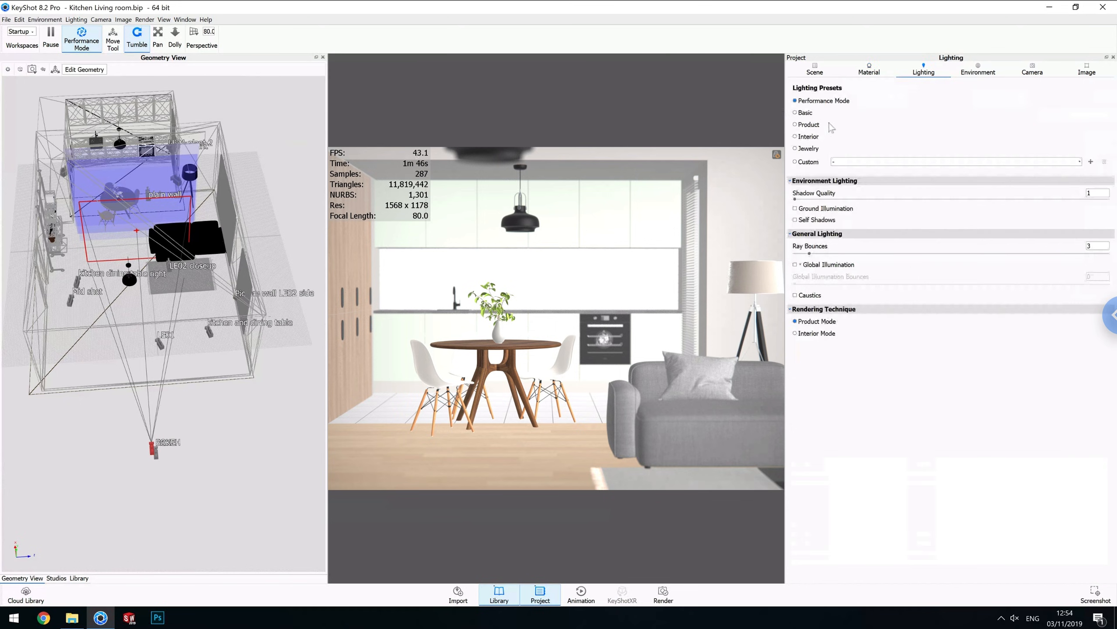
click(978, 72)
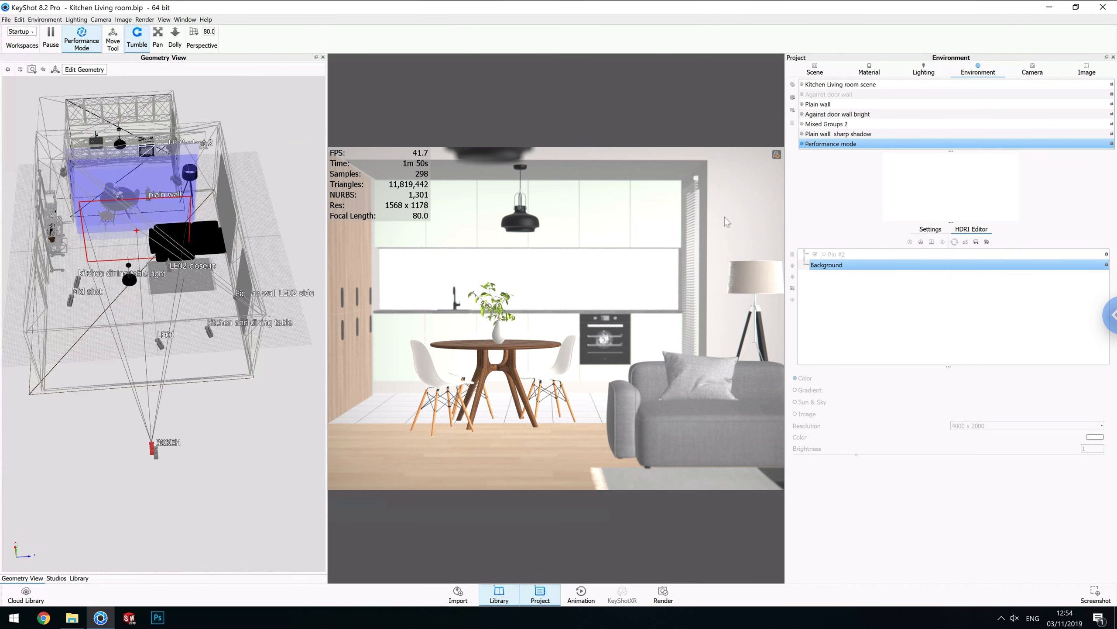
click(776, 154)
key(alt+p)
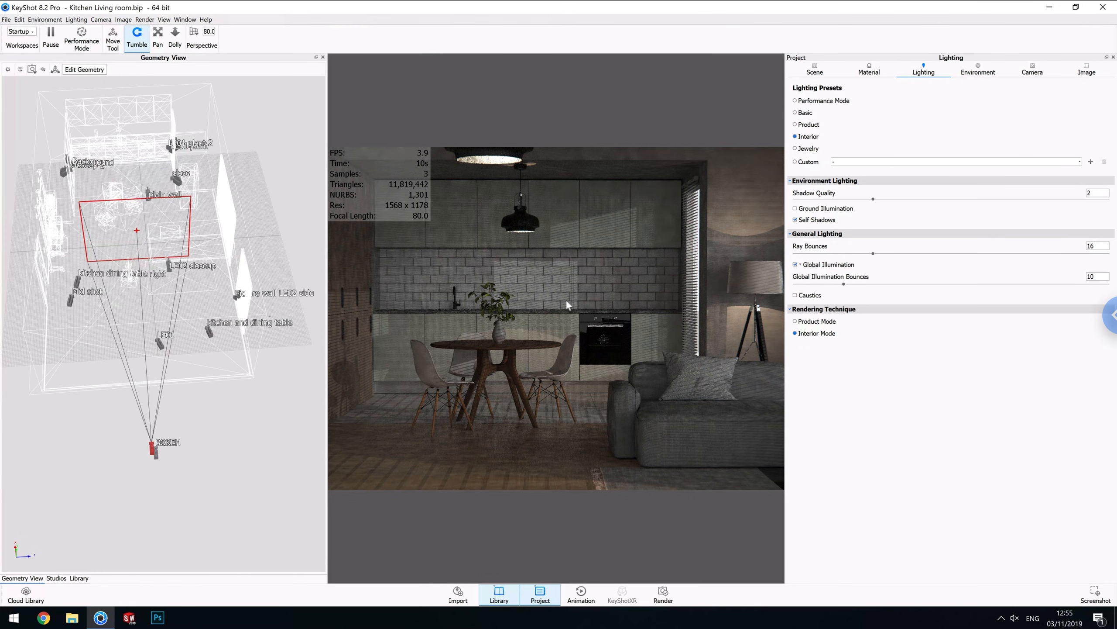
Set the lighting preset to Interior after trying Product.
click(796, 124)
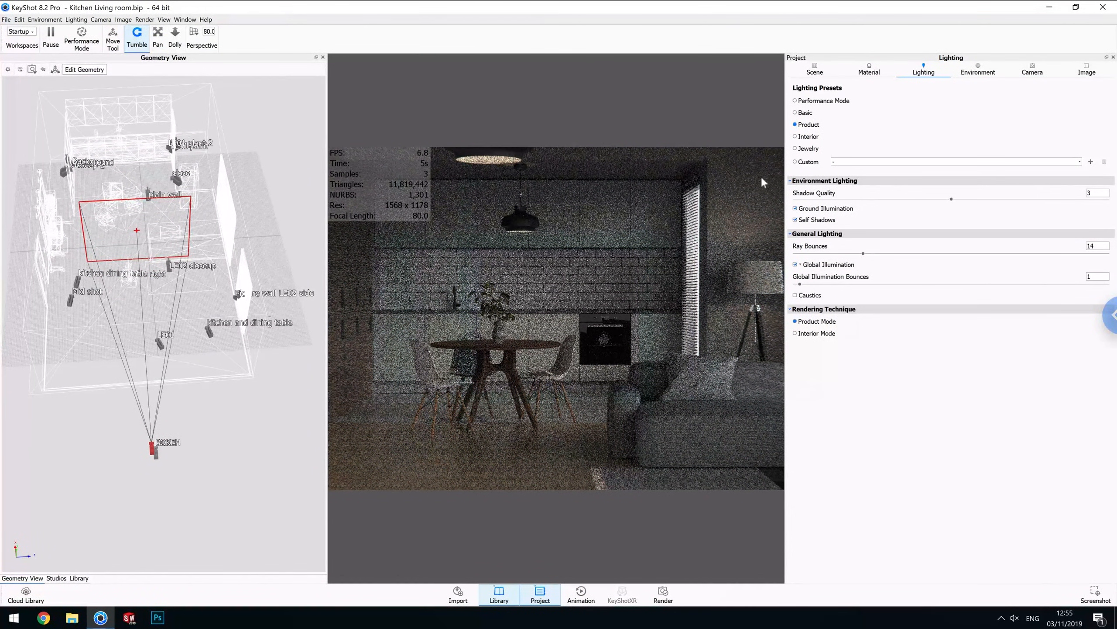
click(796, 137)
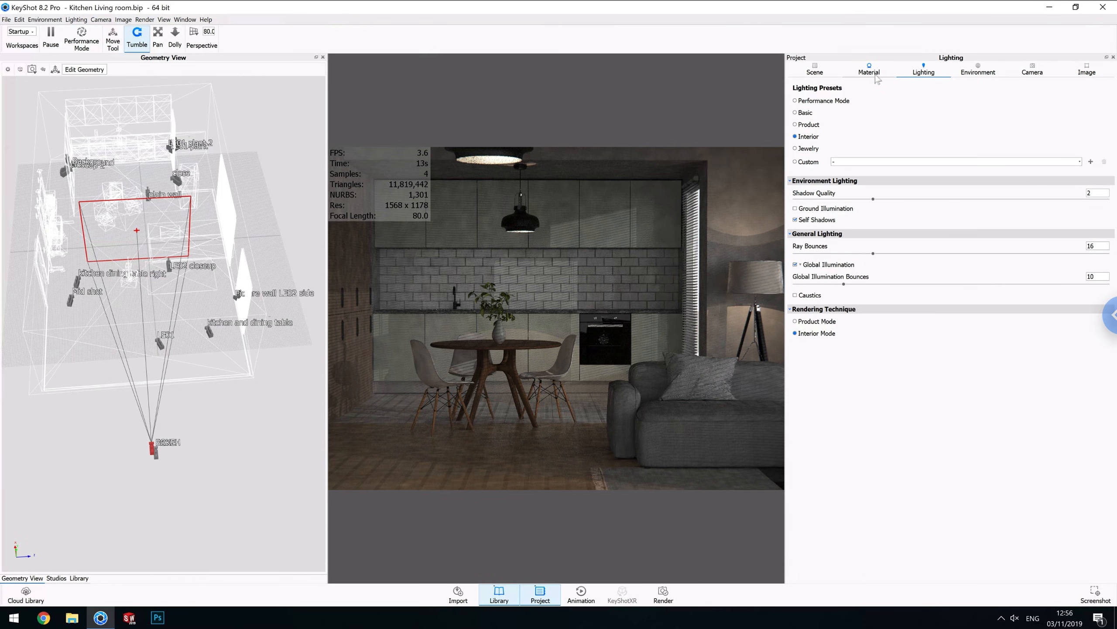
Add a new environment named Tutorial.
click(977, 71)
click(793, 98)
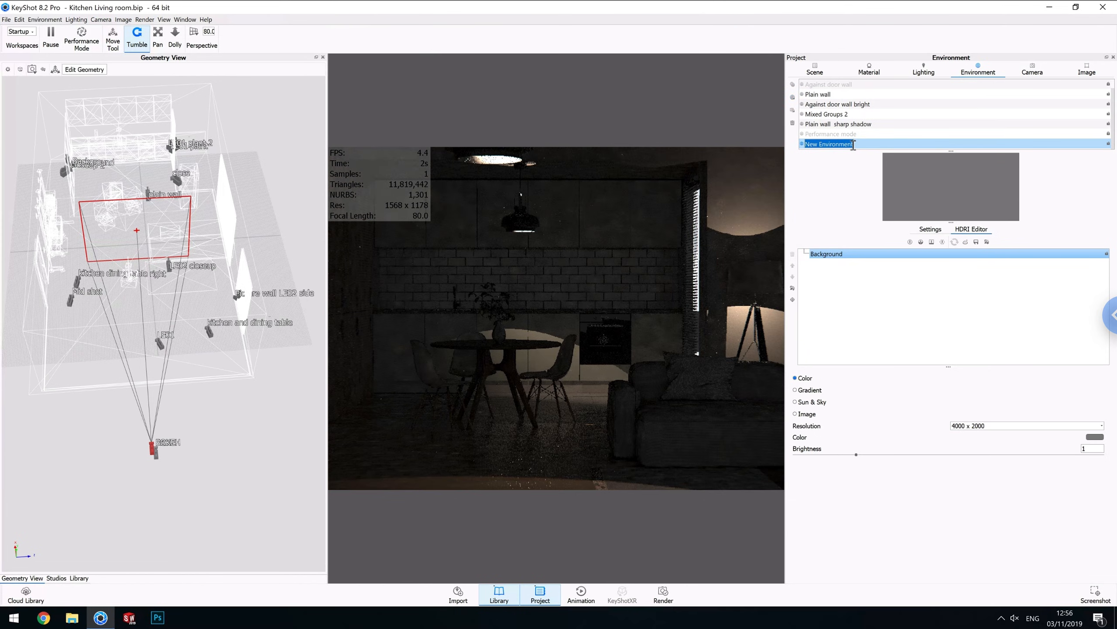
text(Tutorial)
key(Return)
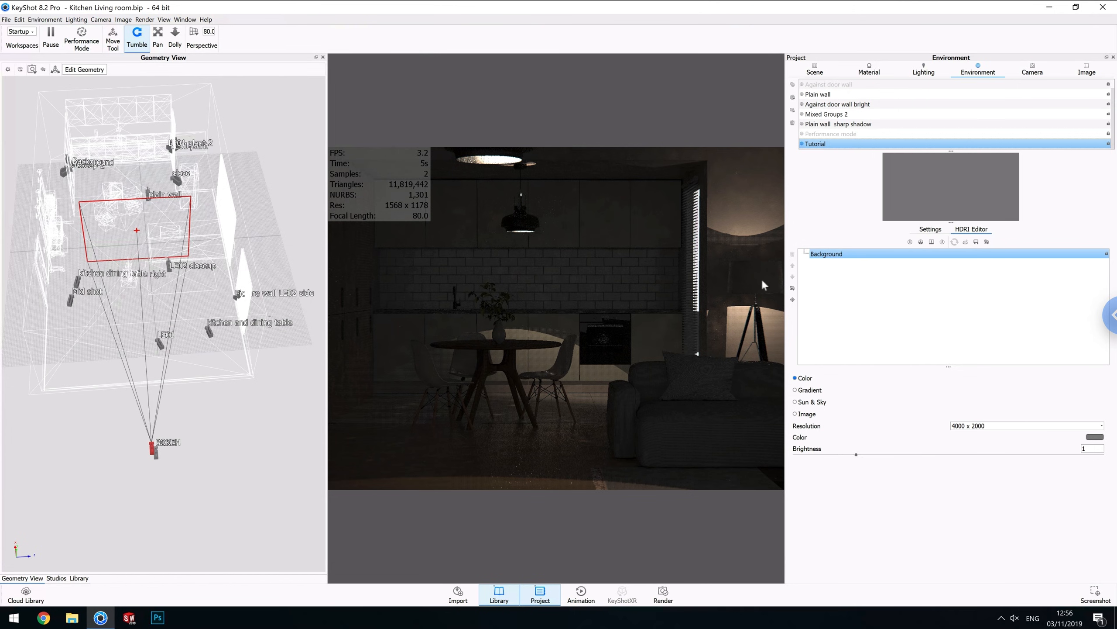
Set the Tutorial environment's background to the lighting environment.
scroll(567, 353, down, 4)
scroll(568, 353, down, 4)
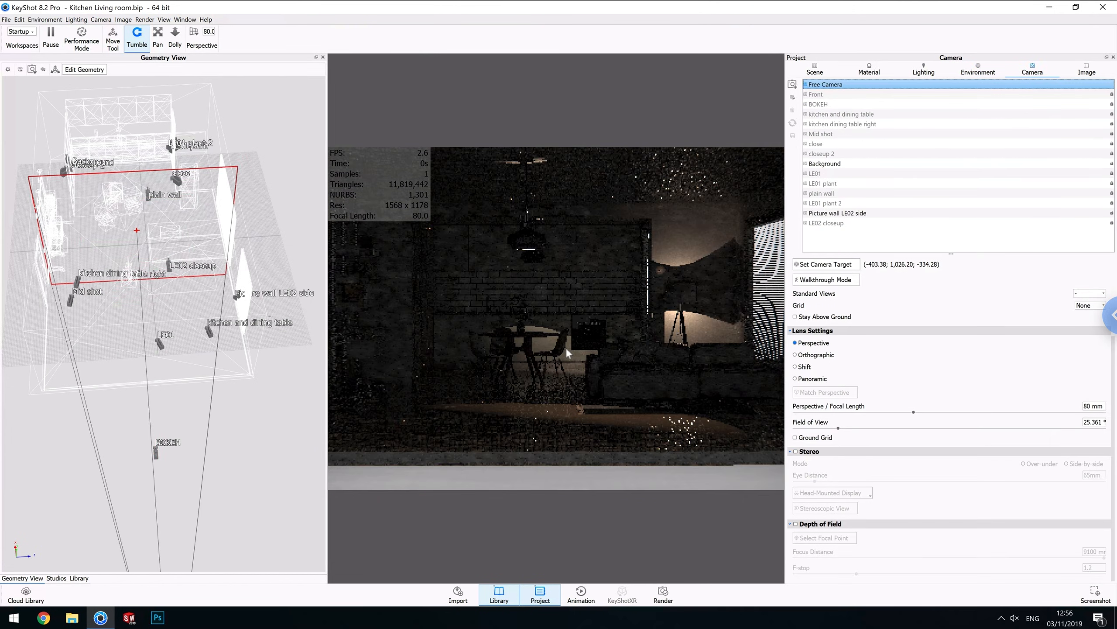
scroll(562, 357, down, 10)
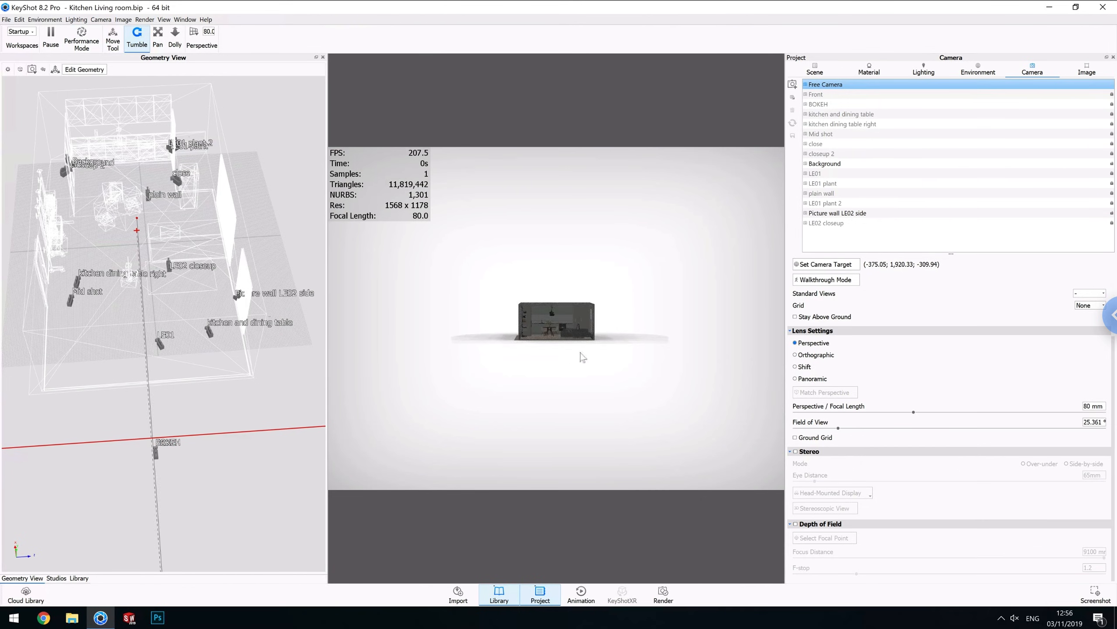
click(924, 70)
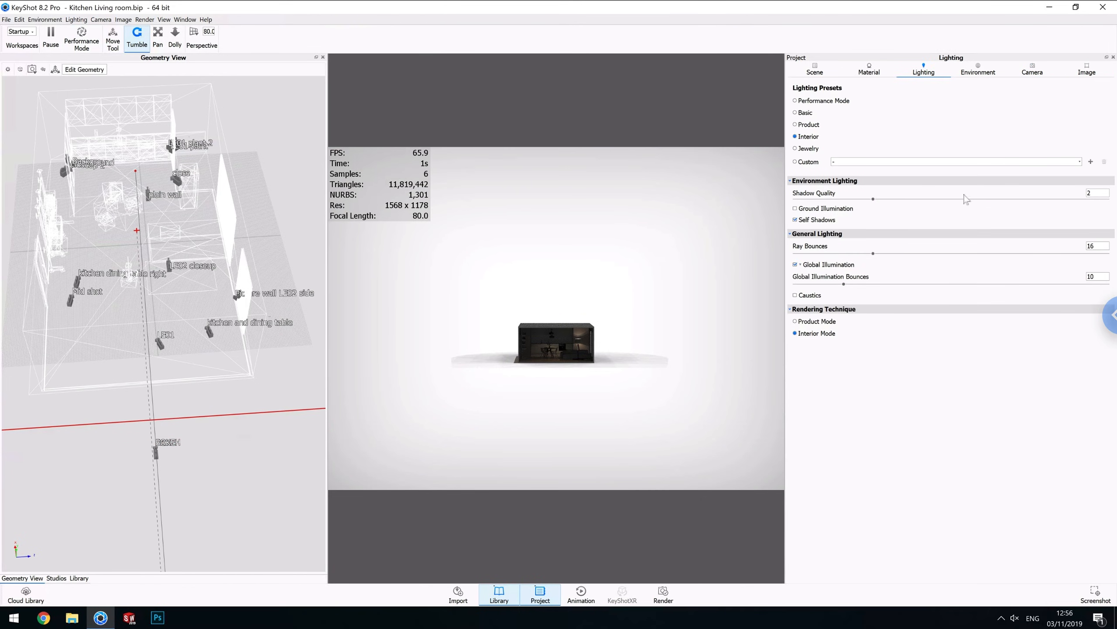
click(978, 70)
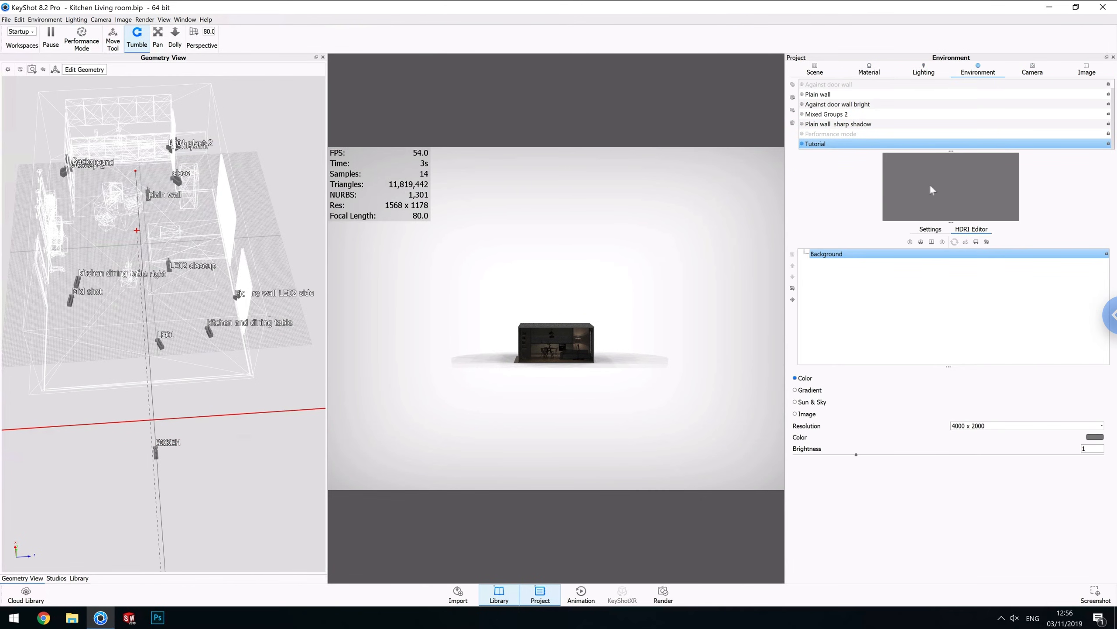
click(930, 230)
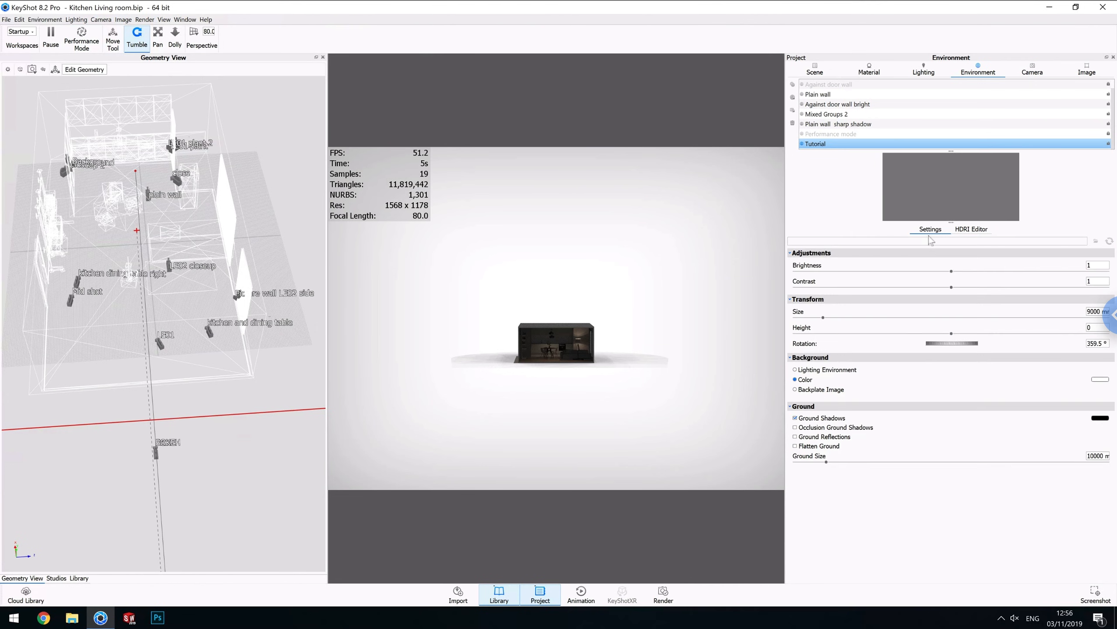
click(827, 370)
drag(566, 403, 565, 334)
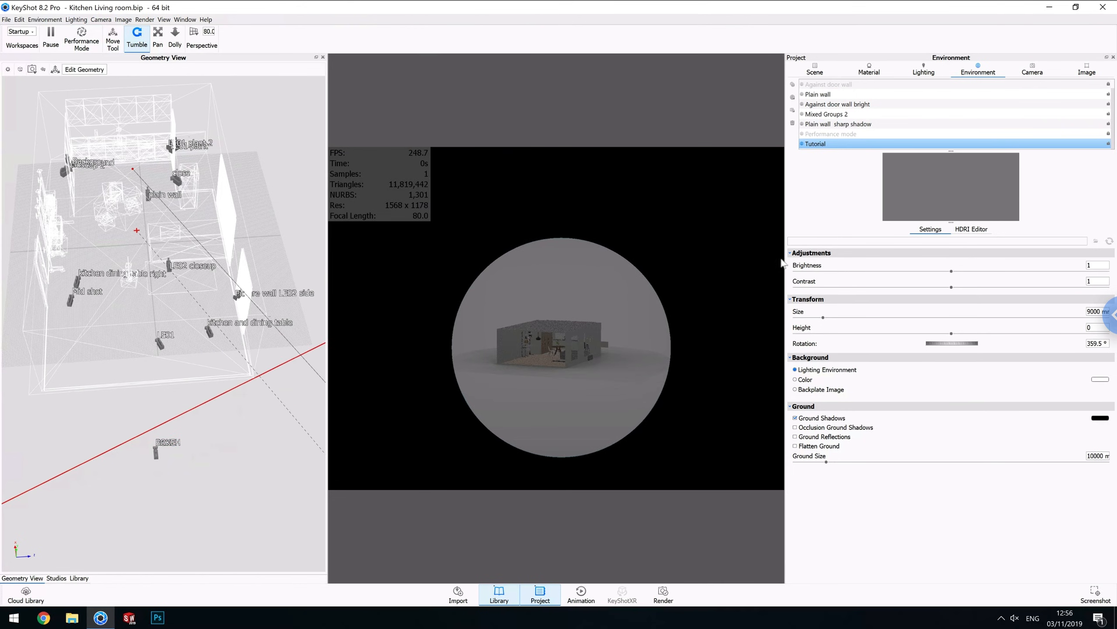
Add a circular pin highlight to the Tutorial environment's HDRI and place it beside the model.
click(969, 229)
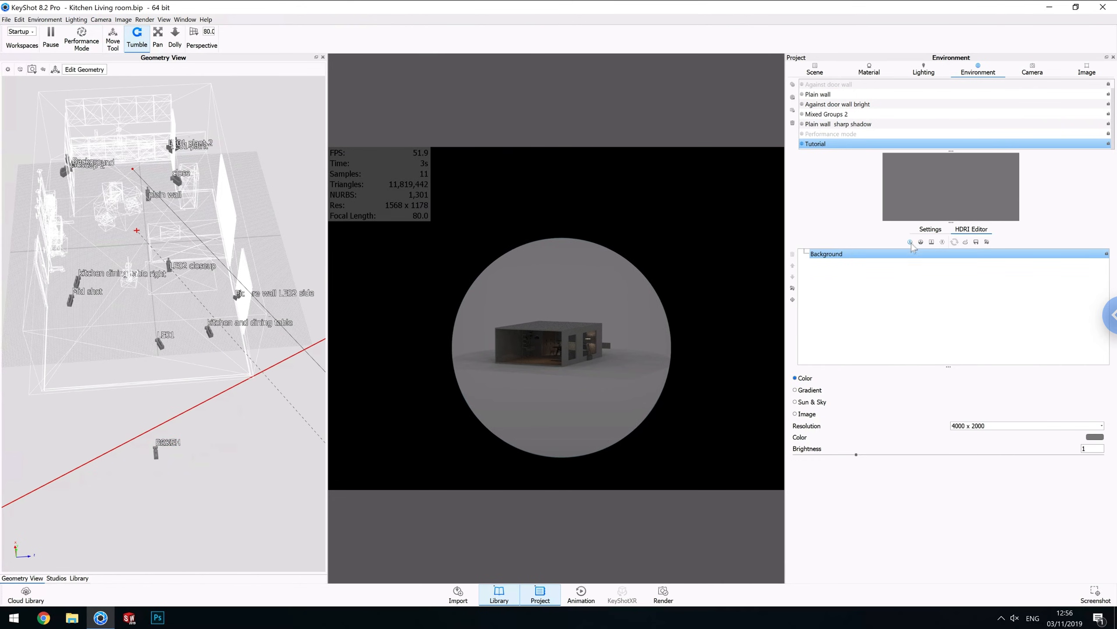
click(910, 242)
drag(952, 188, 953, 181)
drag(593, 342, 629, 345)
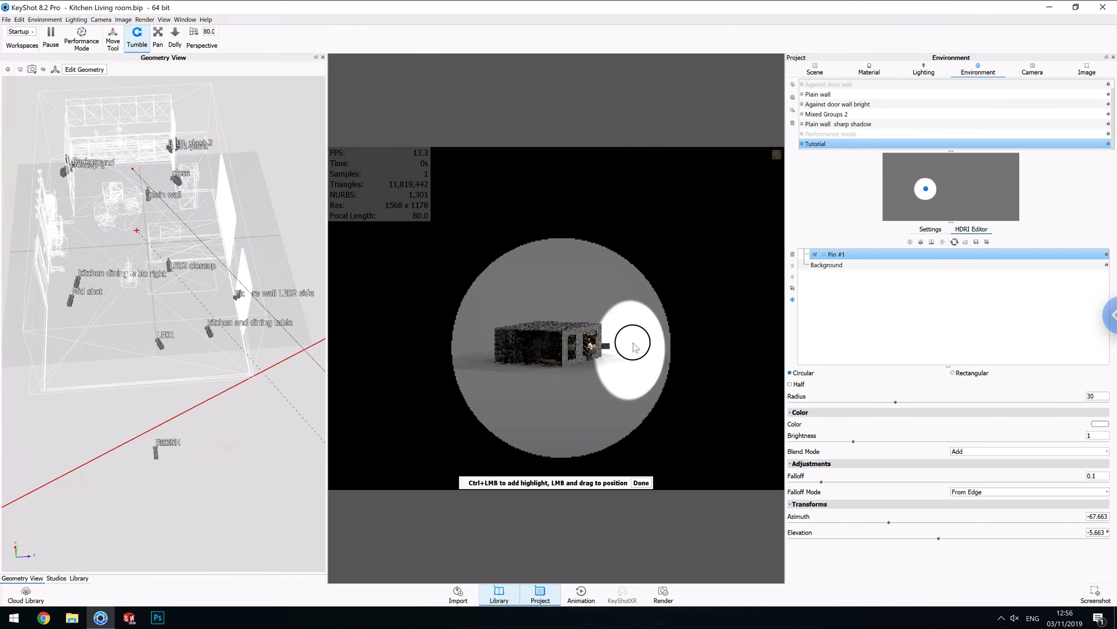
click(641, 483)
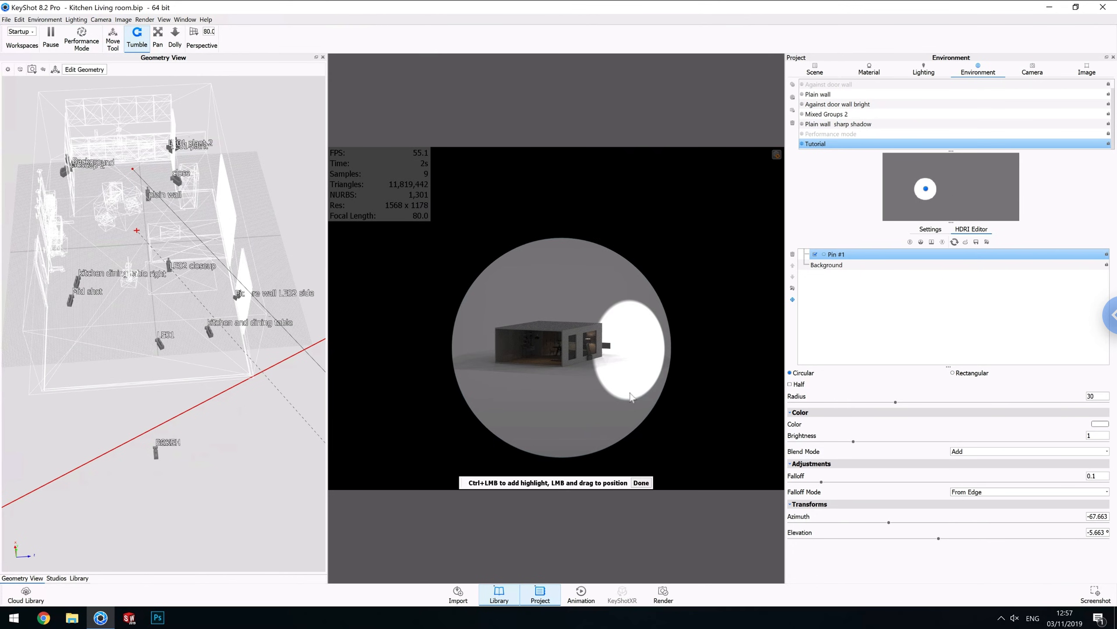
Move the pin highlight to about 2.5° azimuth and 28.6° elevation.
drag(571, 407, 643, 403)
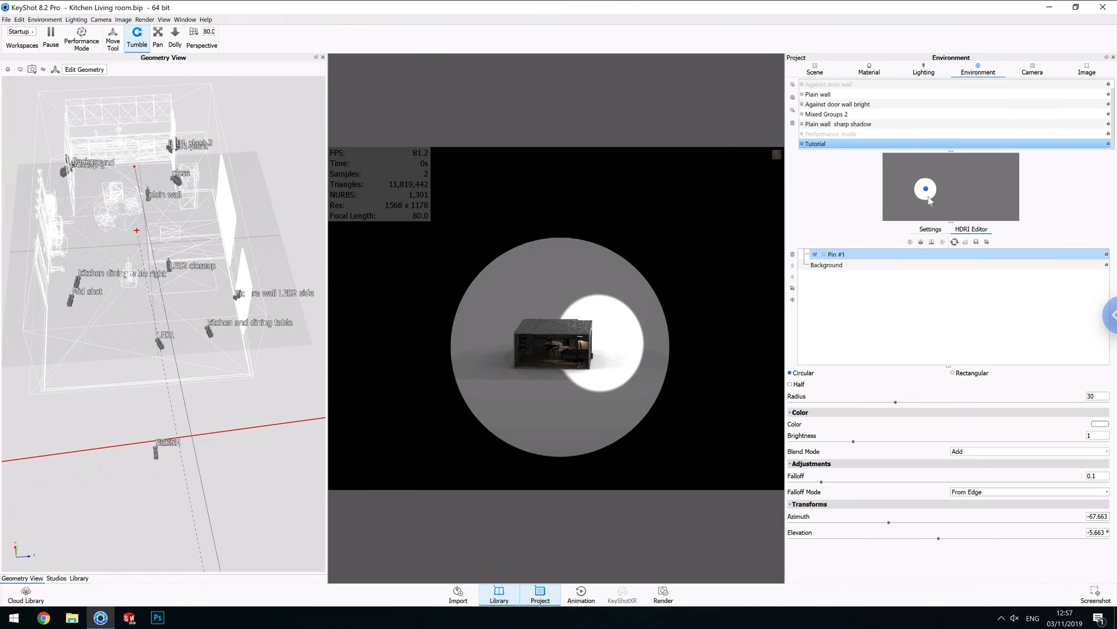
drag(925, 189, 952, 176)
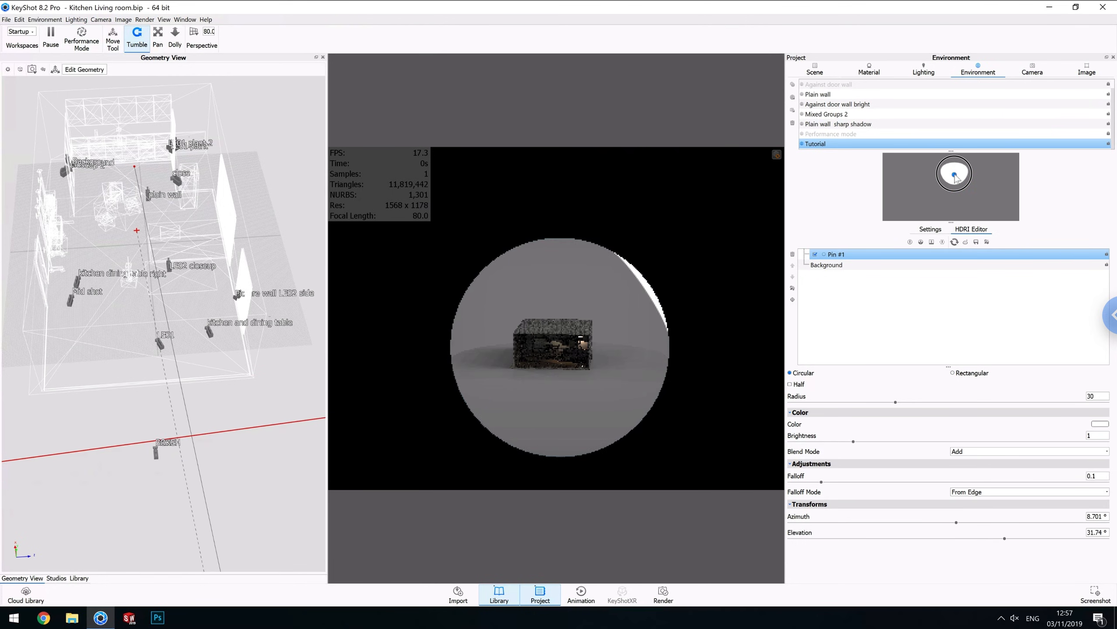
drag(547, 374, 661, 351)
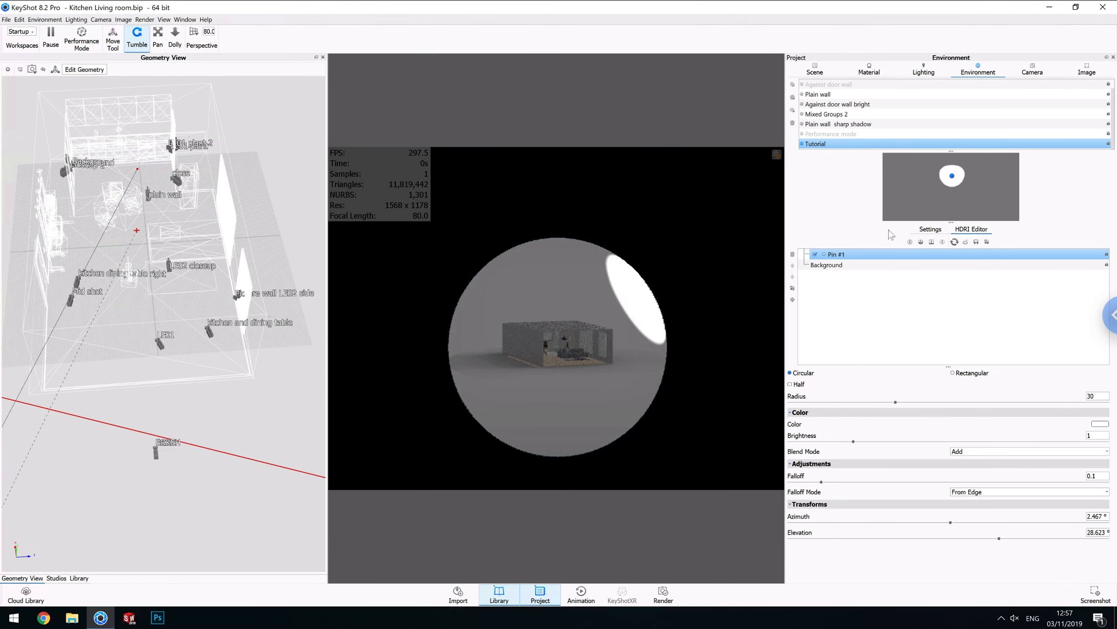
click(930, 229)
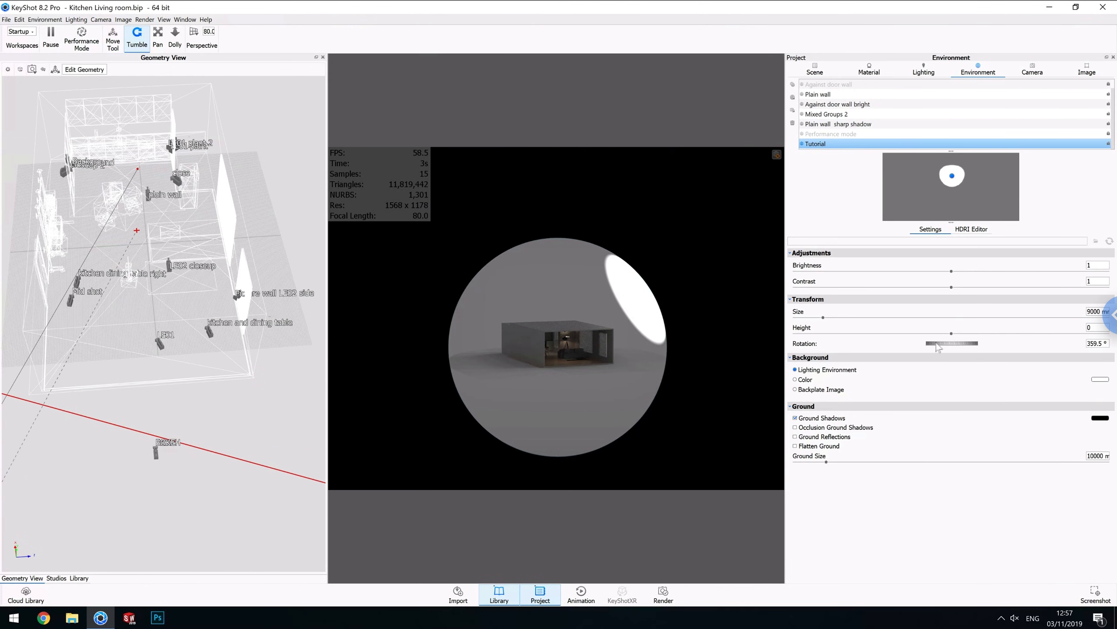
Rotate the Tutorial environment to about 354.5° and open its HDRI editor.
drag(938, 348, 957, 335)
click(977, 232)
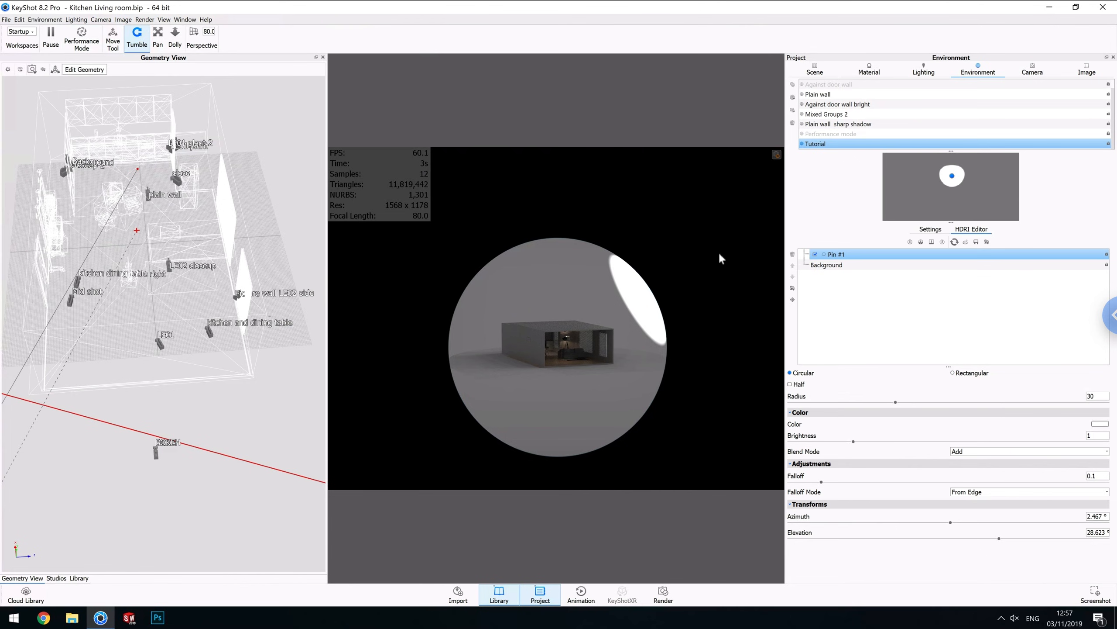
click(600, 360)
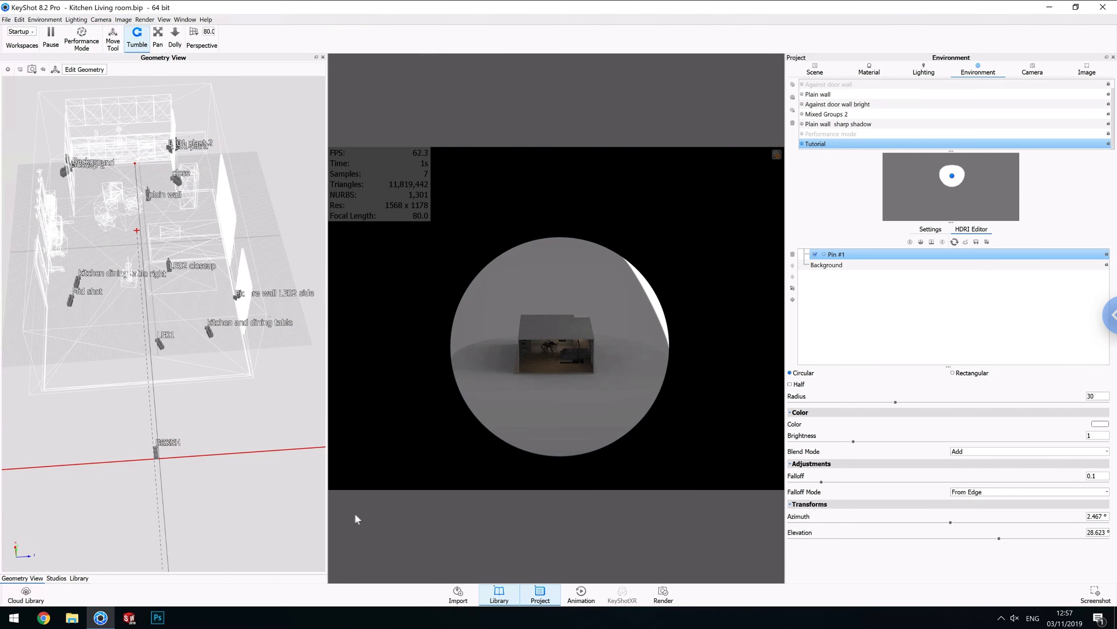
click(78, 579)
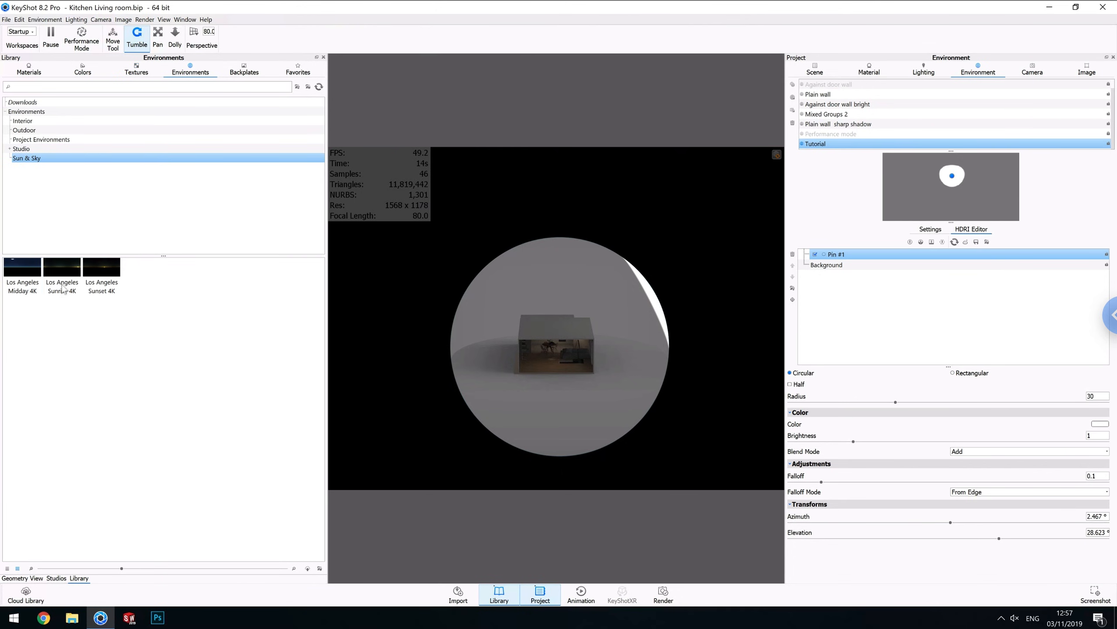
drag(18, 278, 590, 343)
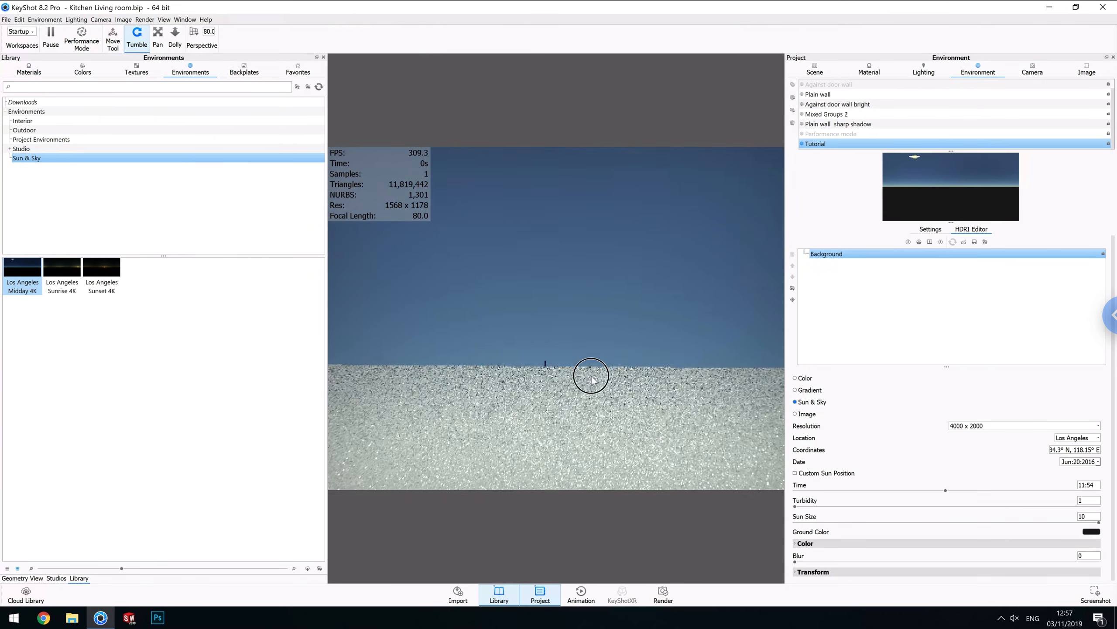
scroll(577, 377, down, 10)
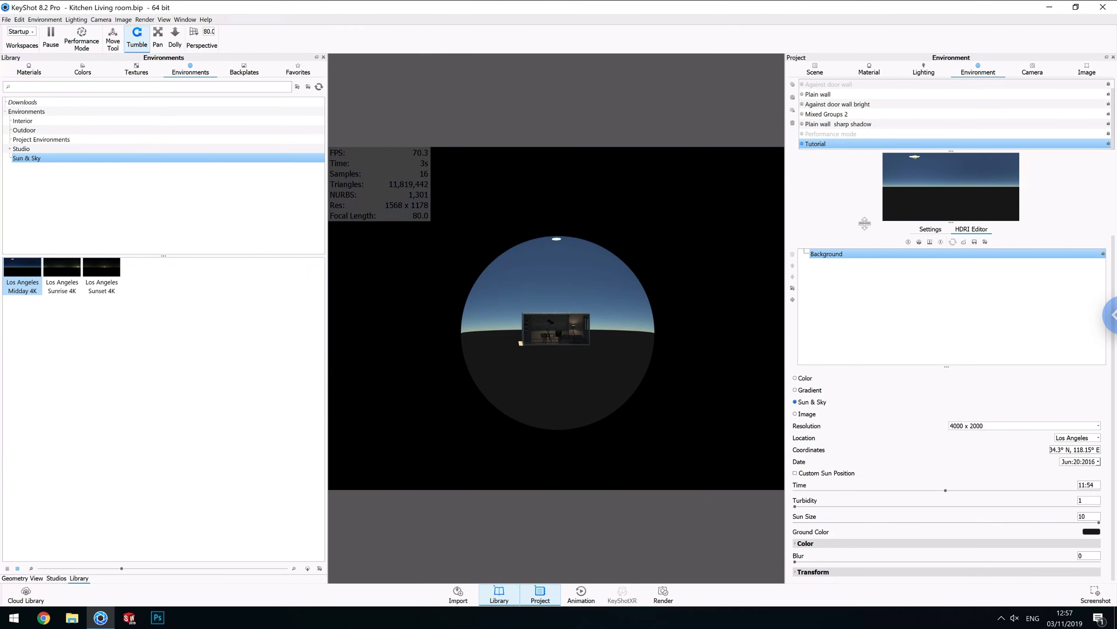
click(908, 241)
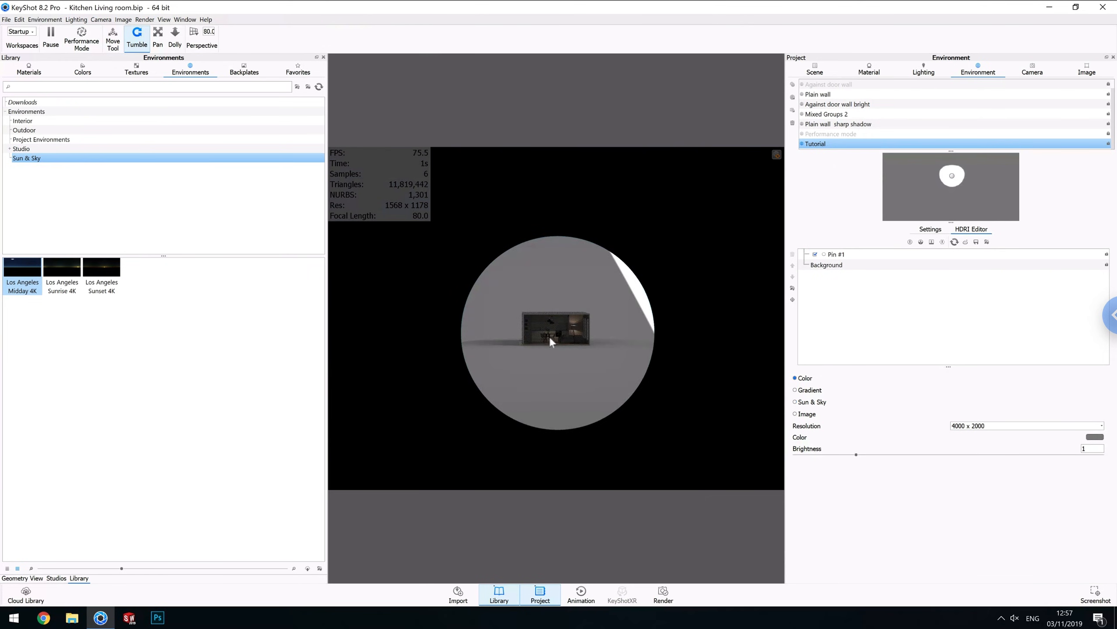
Rename the pin highlight in the Tutorial environment's HDRI as Sun.
alt+right_drag(550, 337, 673, 325)
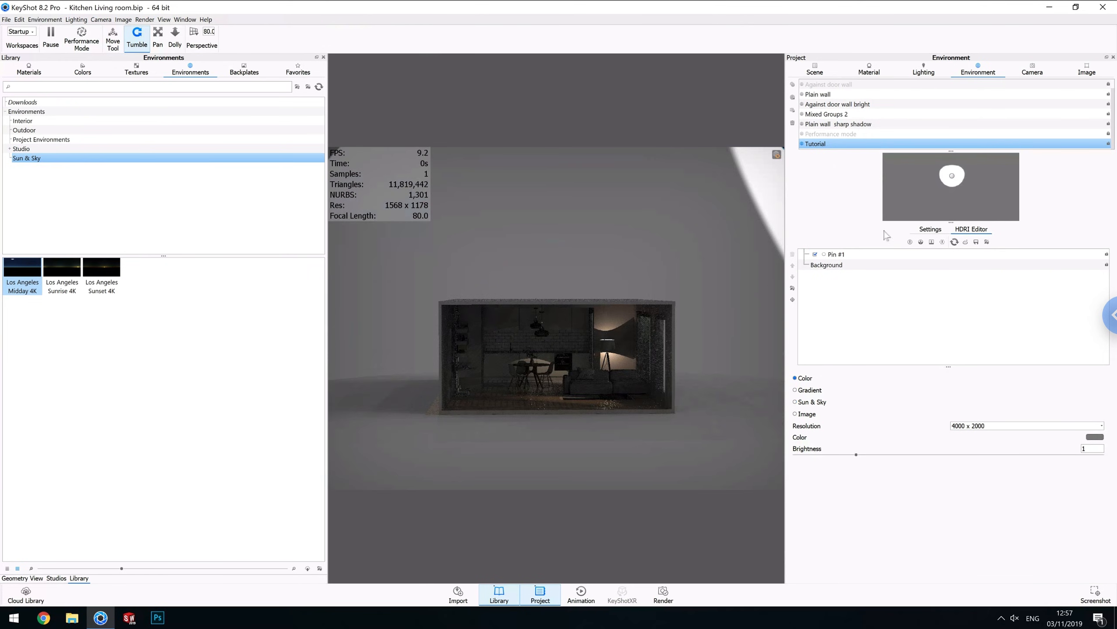
click(953, 177)
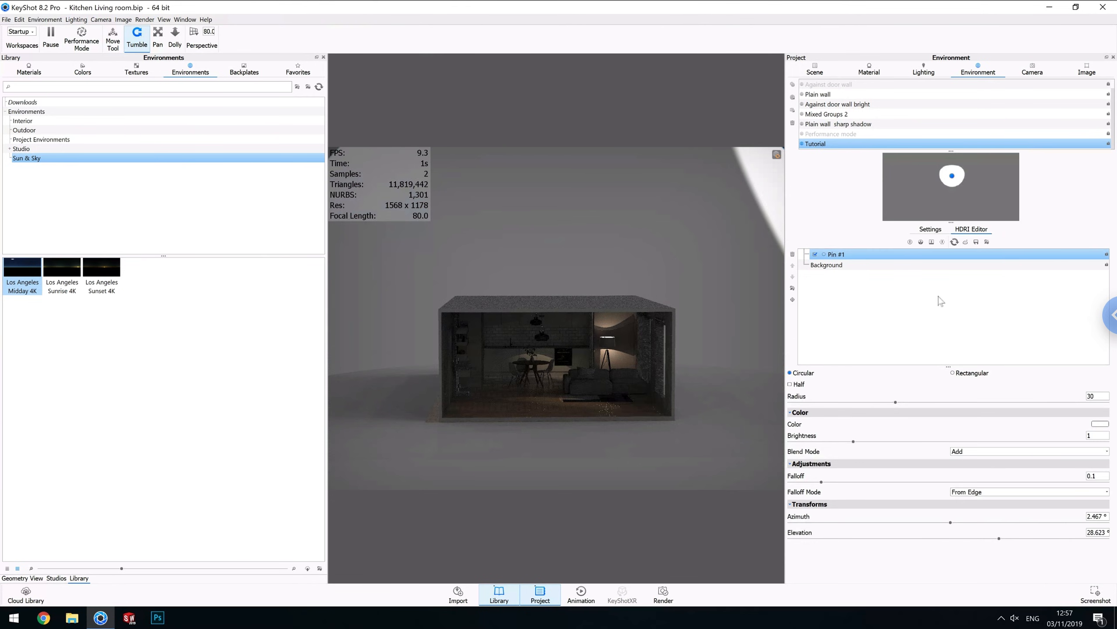
click(834, 256)
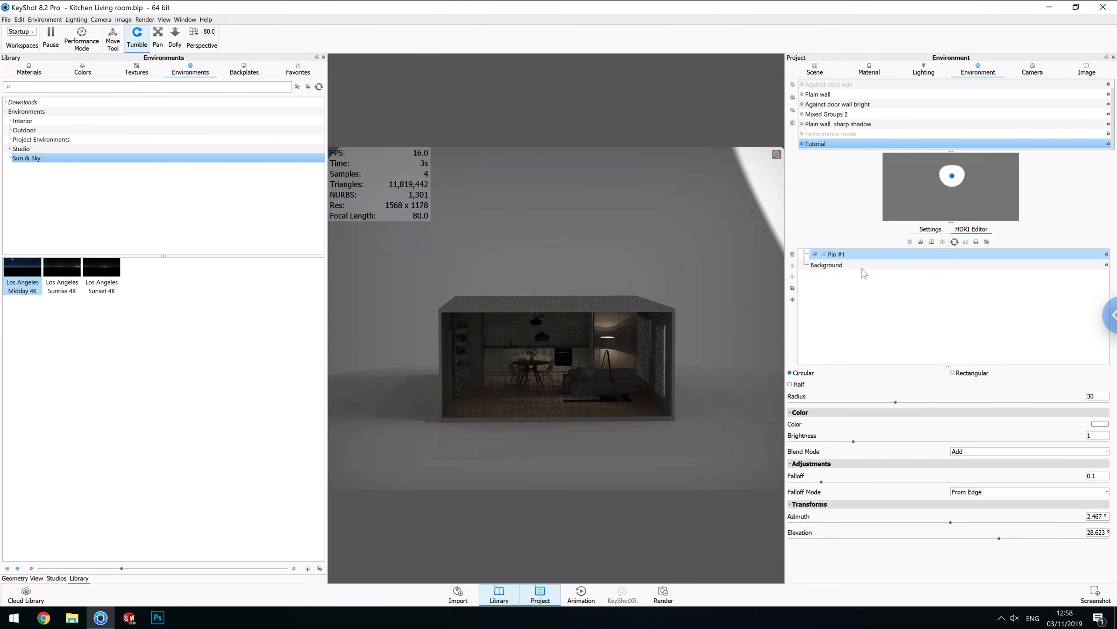
text(Sun)
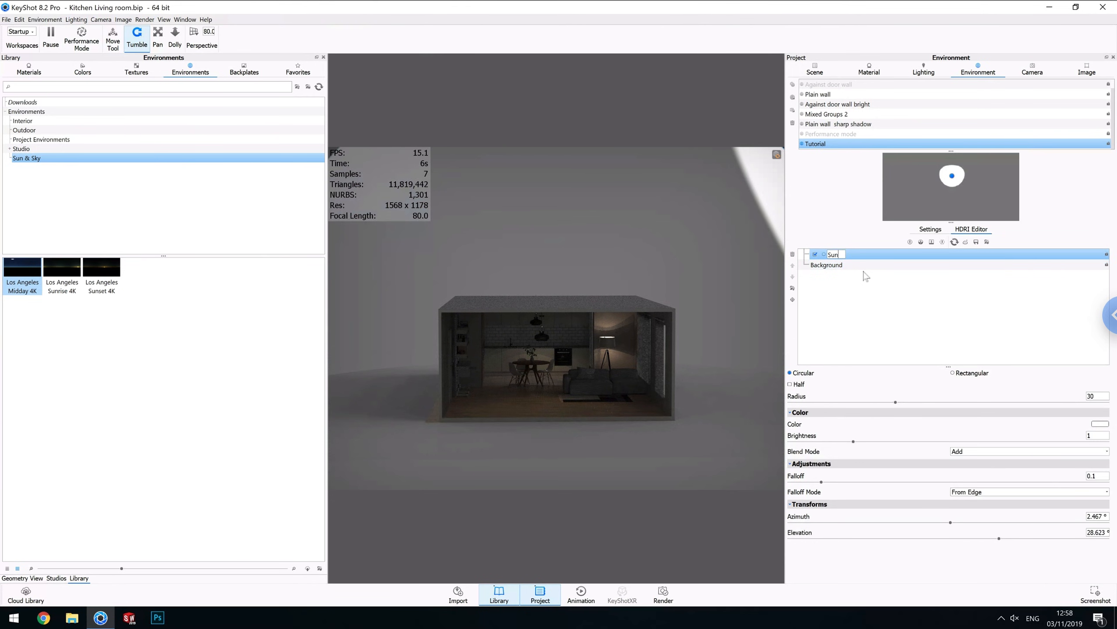
key(Return)
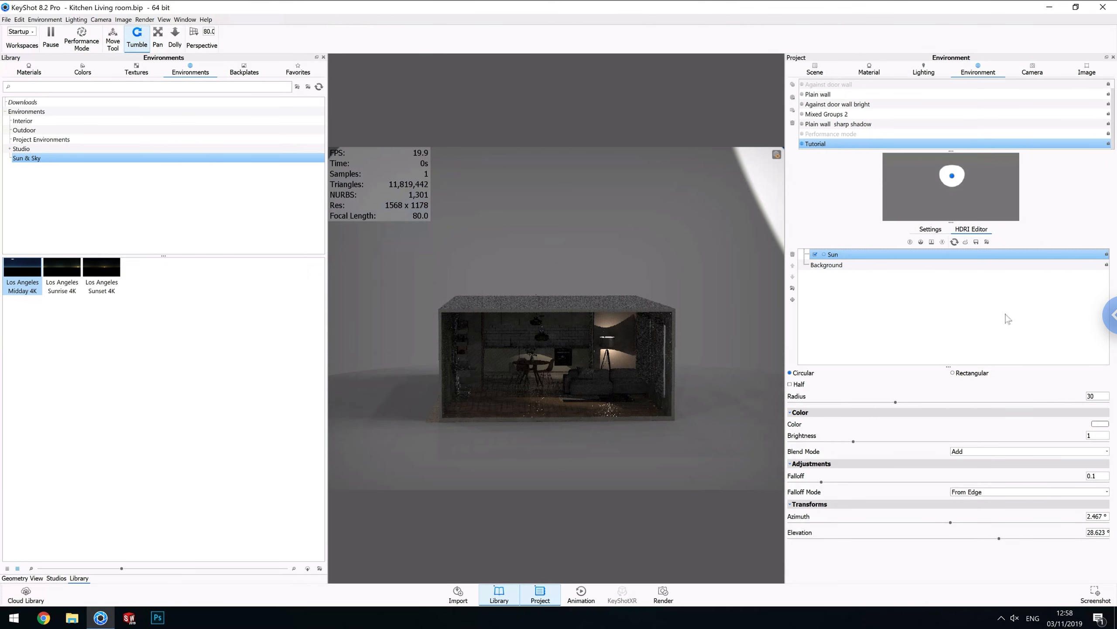
Set the Sun pin's radius to 1 and its brightness to 1000.
click(1005, 313)
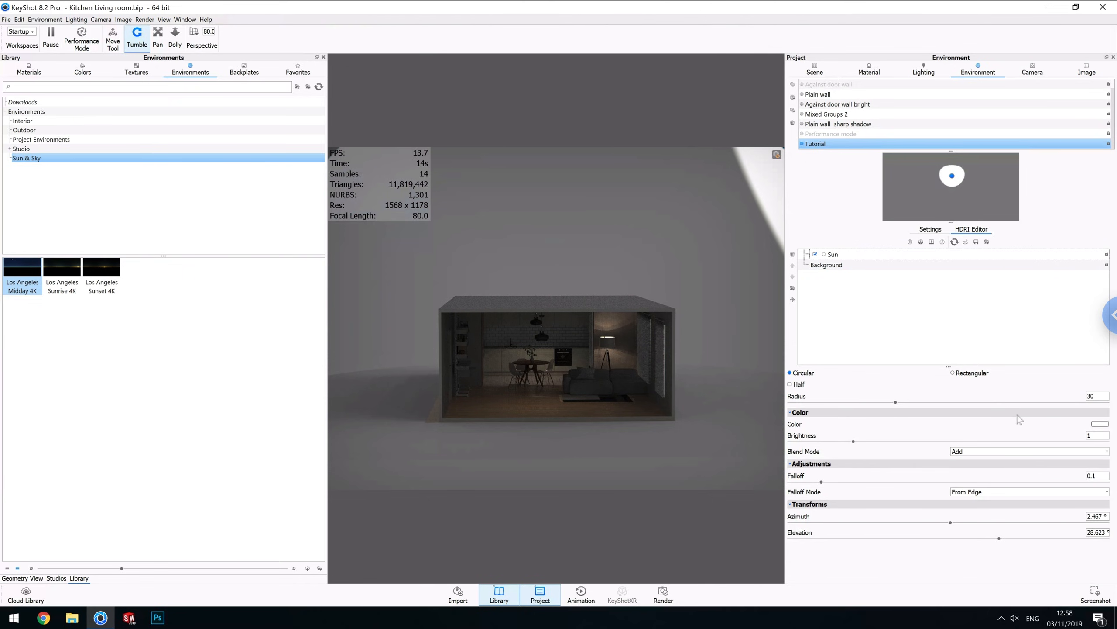
click(1100, 396)
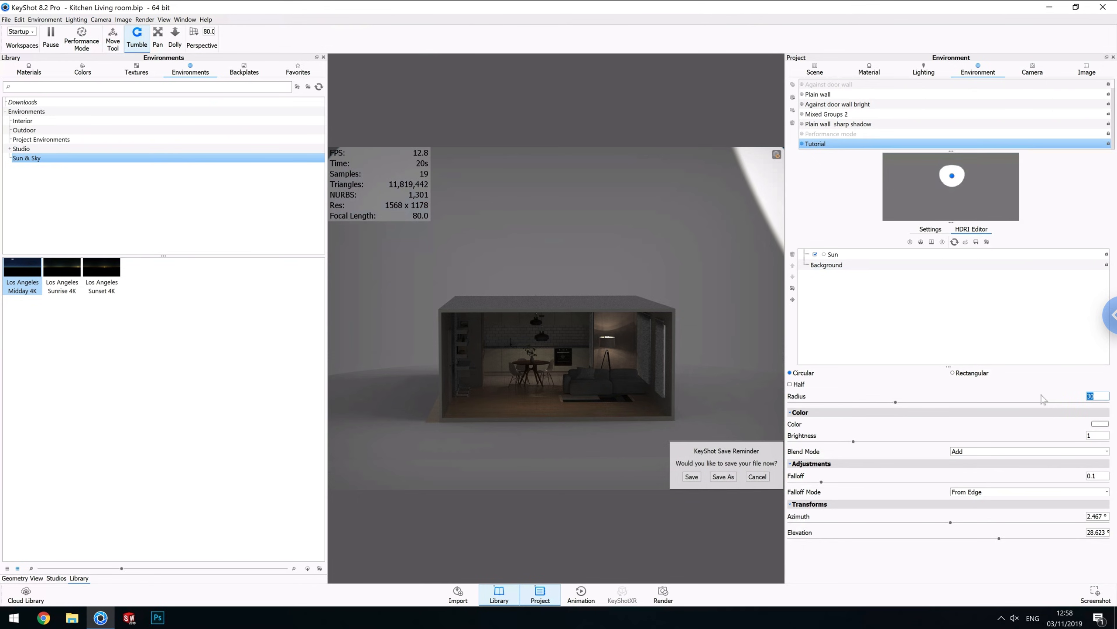
text(1)
key(Return)
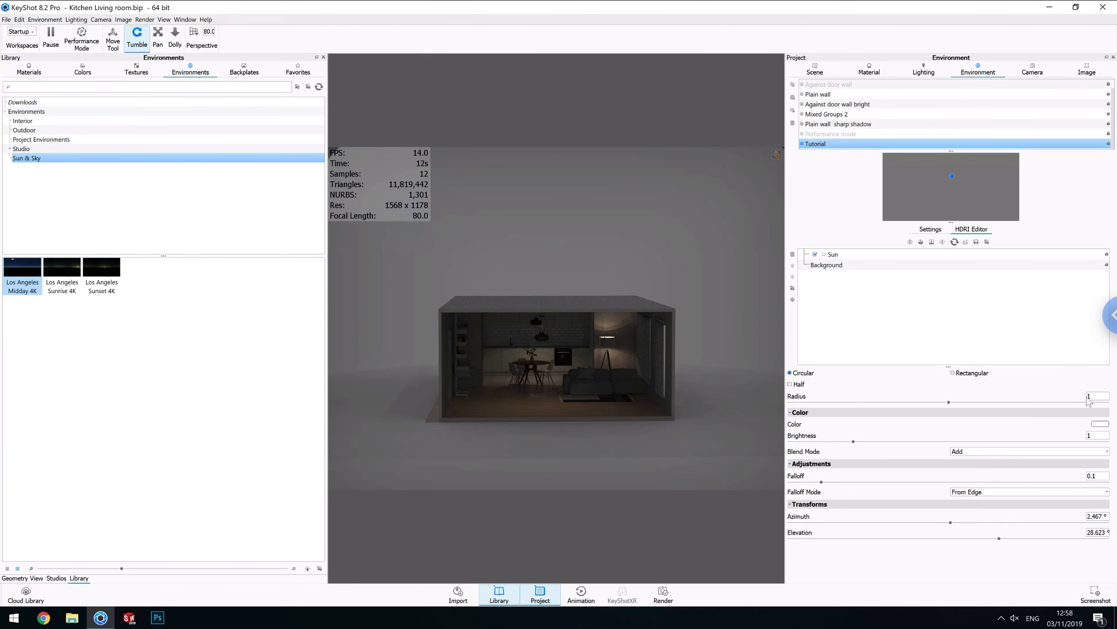
click(1102, 435)
text(000)
key(Return)
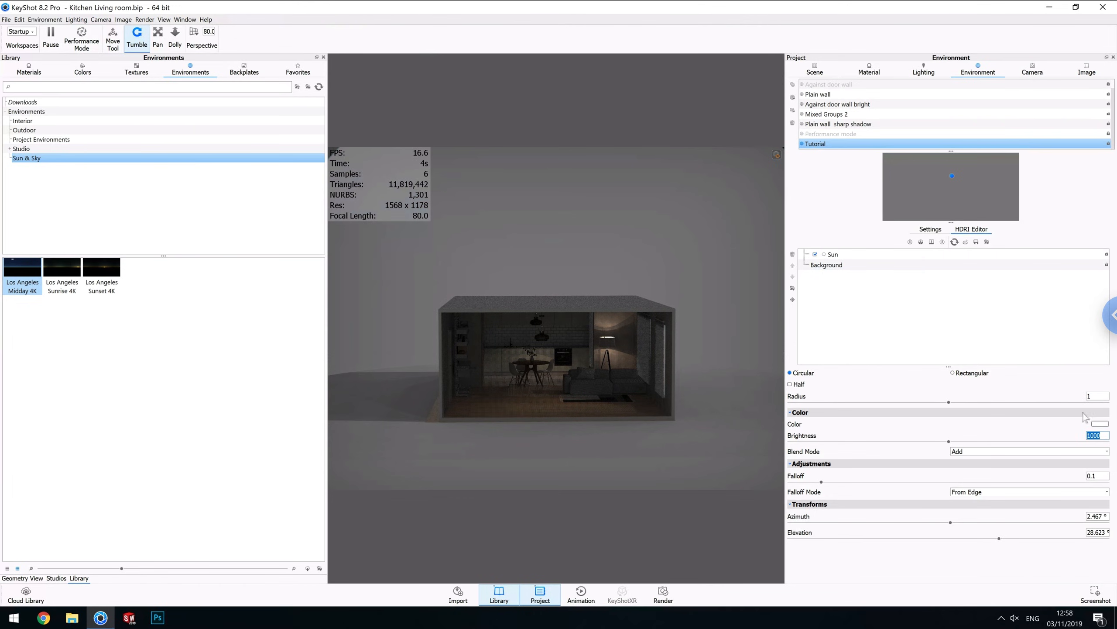
Set the Sun pin's radius to 3 and undo the last view change.
drag(668, 403, 472, 432)
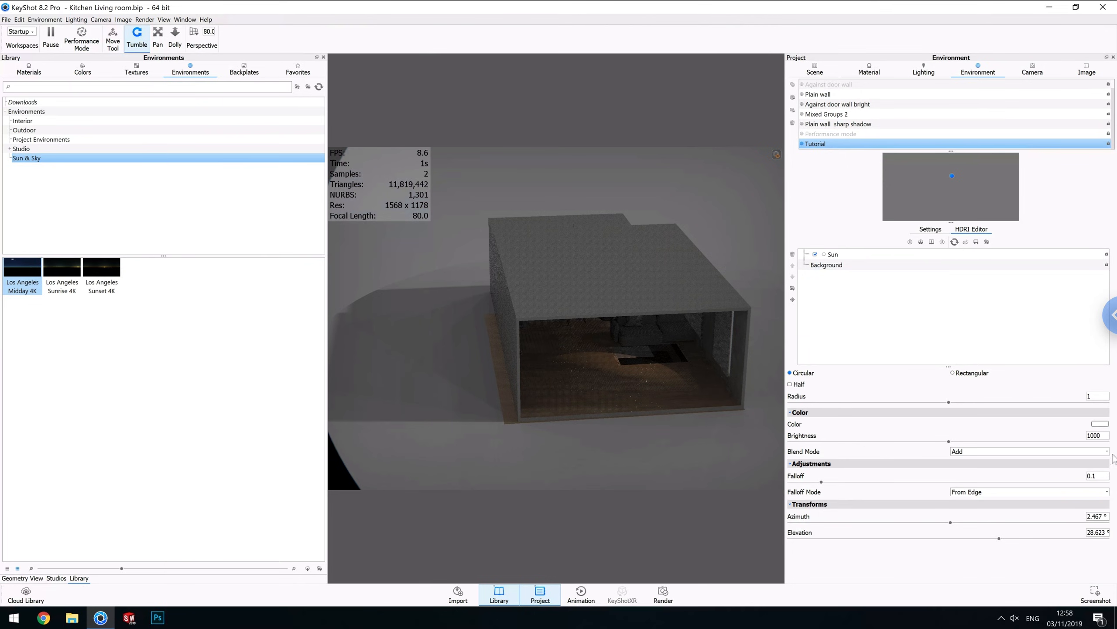
click(1099, 397)
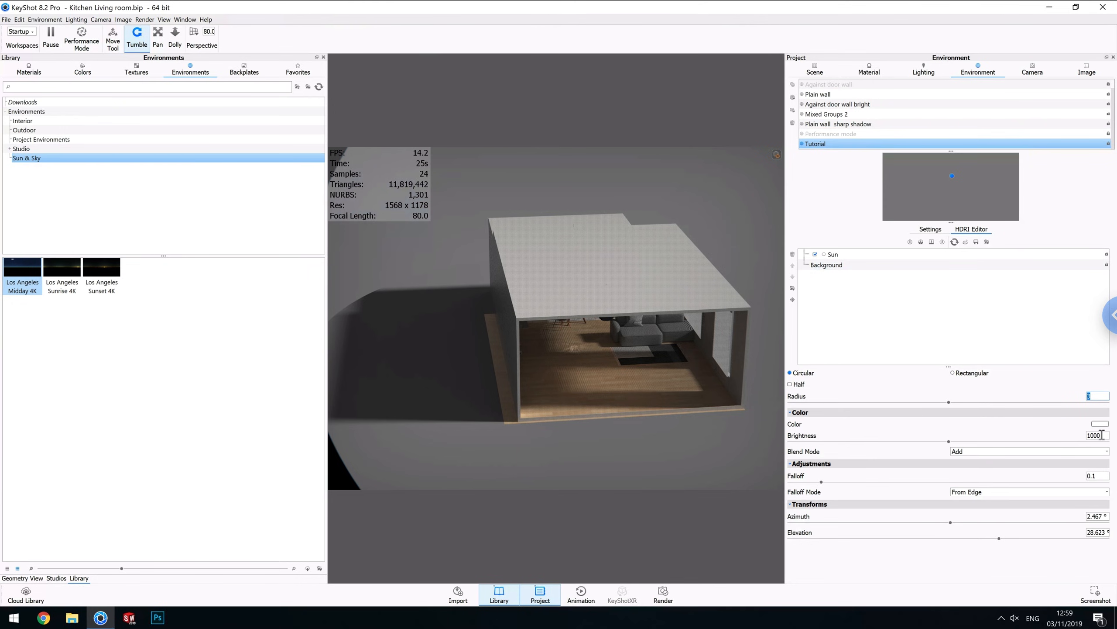
double_click(1096, 435)
drag(589, 329, 579, 363)
scroll(575, 364, up, 5)
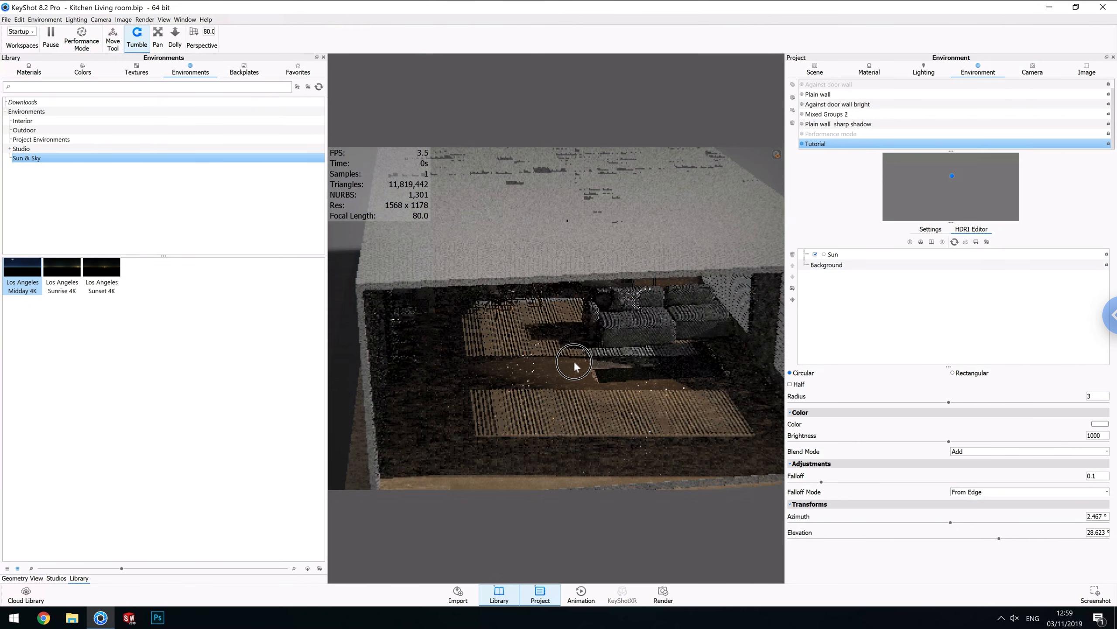
key(ctrl+z)
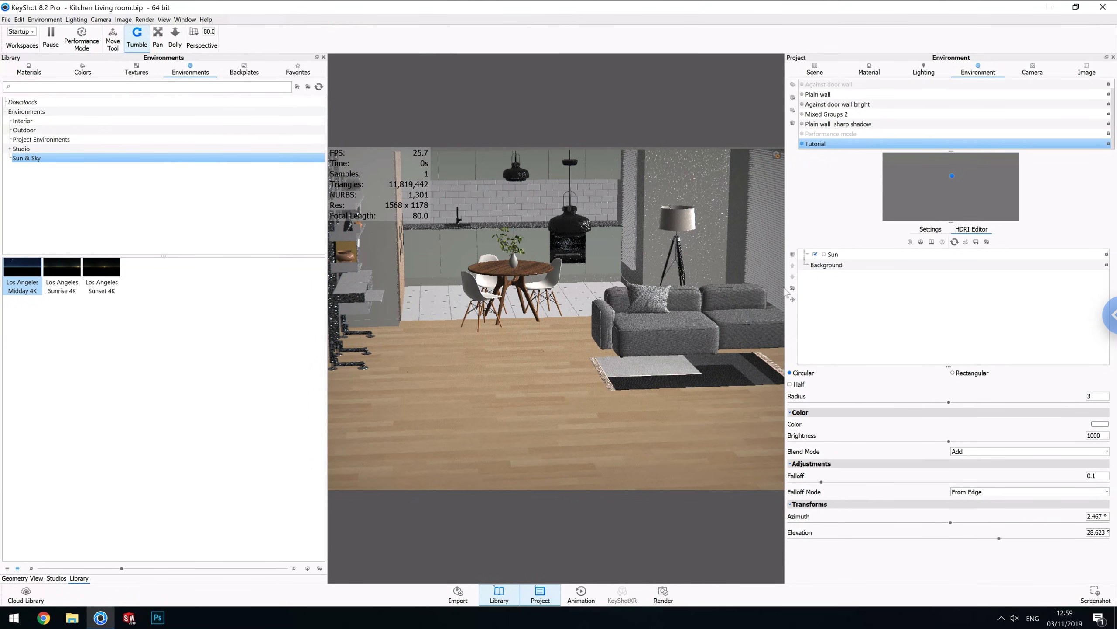
Move the Sun pin to about 19.08° azimuth and 17.1° elevation.
drag(621, 271, 719, 251)
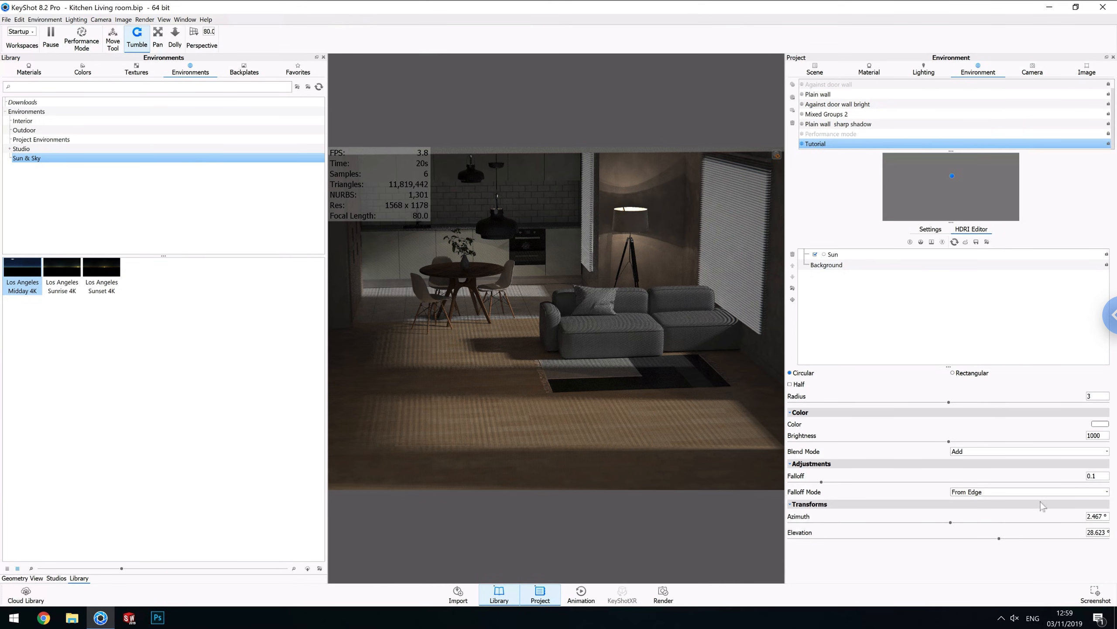
click(1104, 532)
drag(1039, 534, 848, 534)
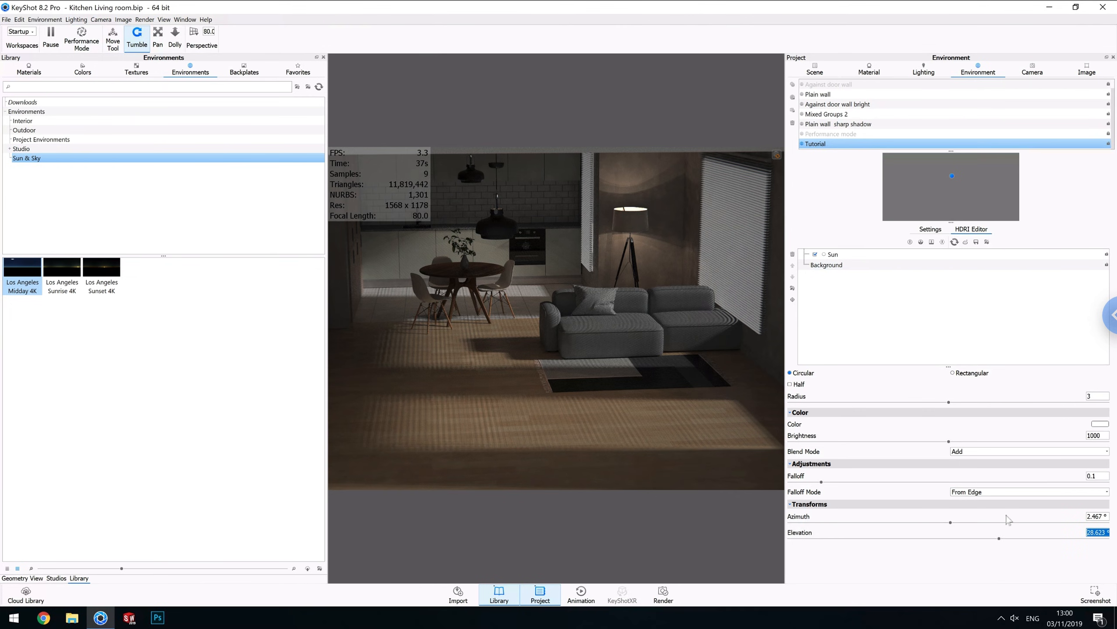
drag(999, 538, 1022, 539)
drag(950, 522, 980, 540)
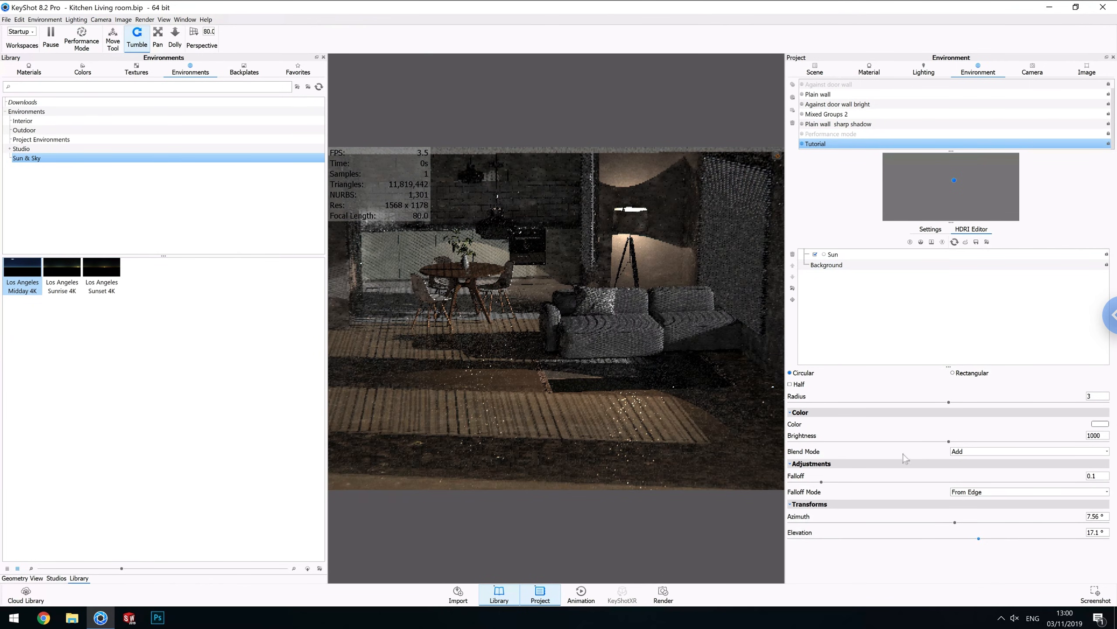
drag(955, 523, 966, 523)
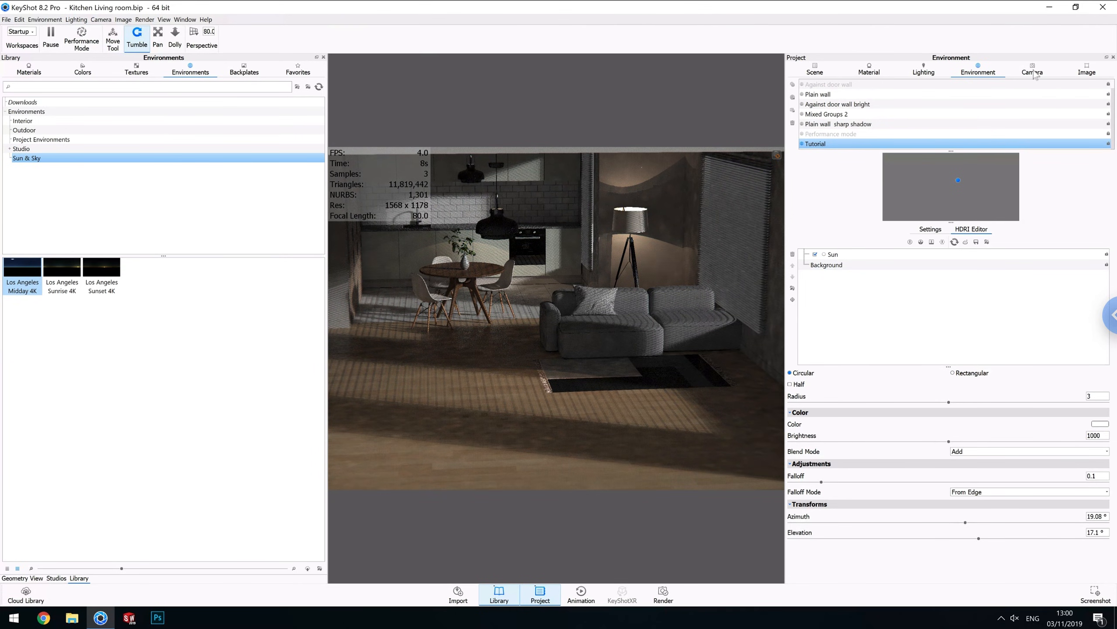
Switch the view to the BOKEH camera and return to the environment settings.
click(1034, 71)
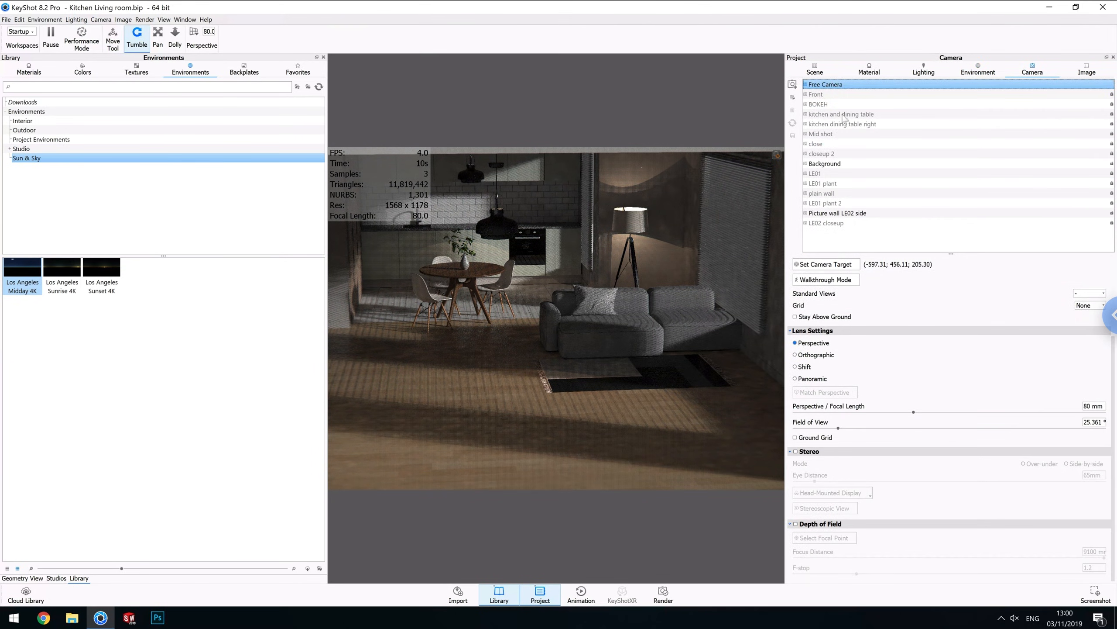
click(838, 105)
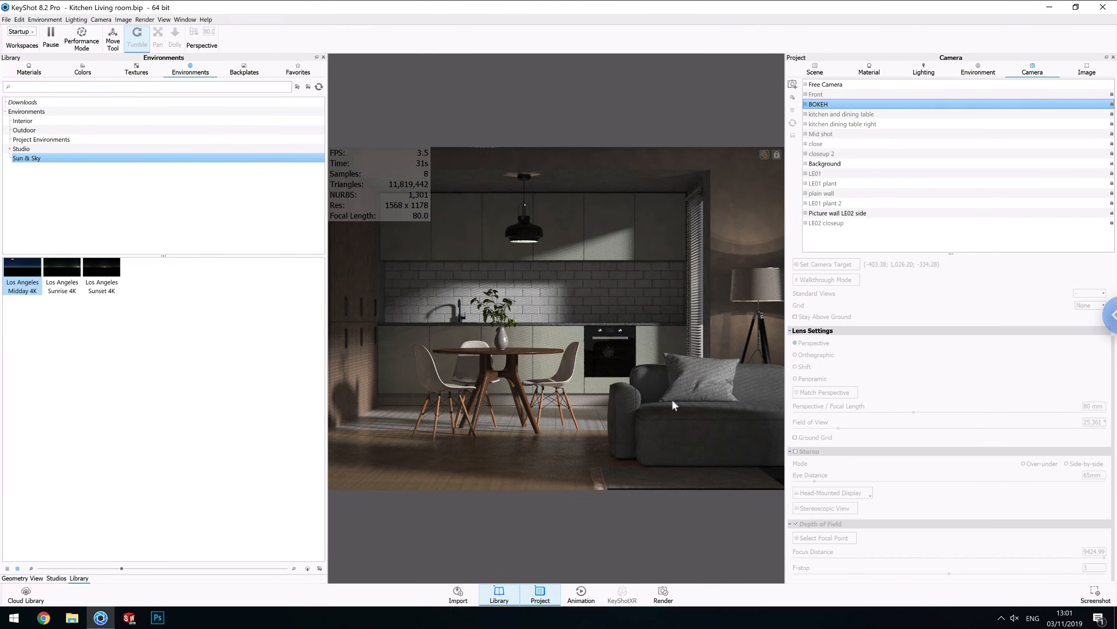
click(924, 73)
click(978, 72)
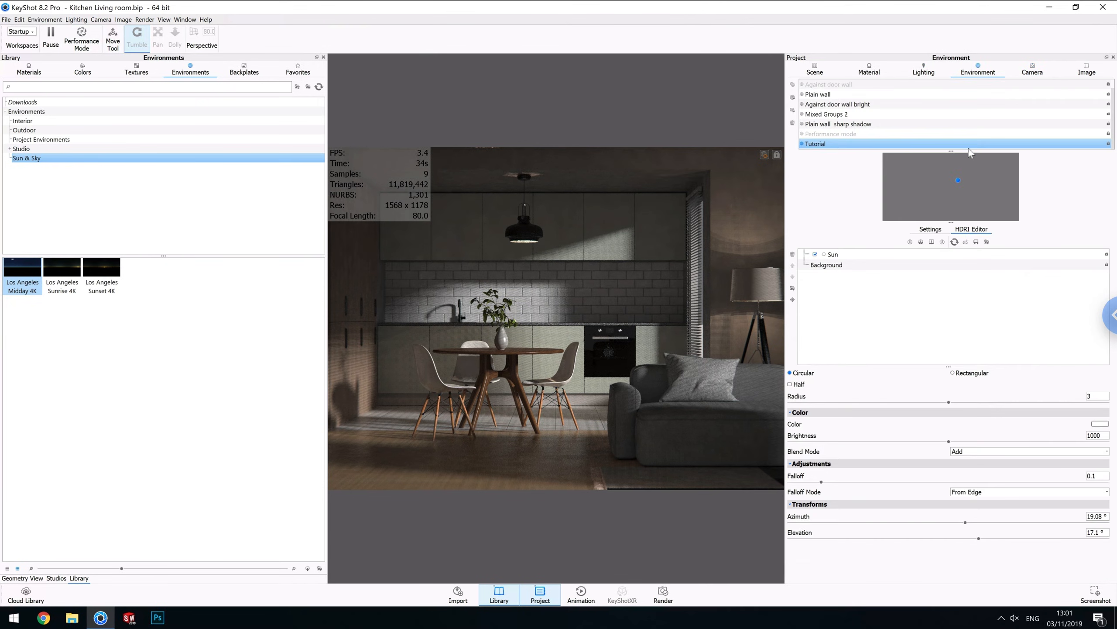
Add a second circular pin highlight and place it at about 10.9° azimuth and 31.2° elevation.
click(930, 229)
click(969, 229)
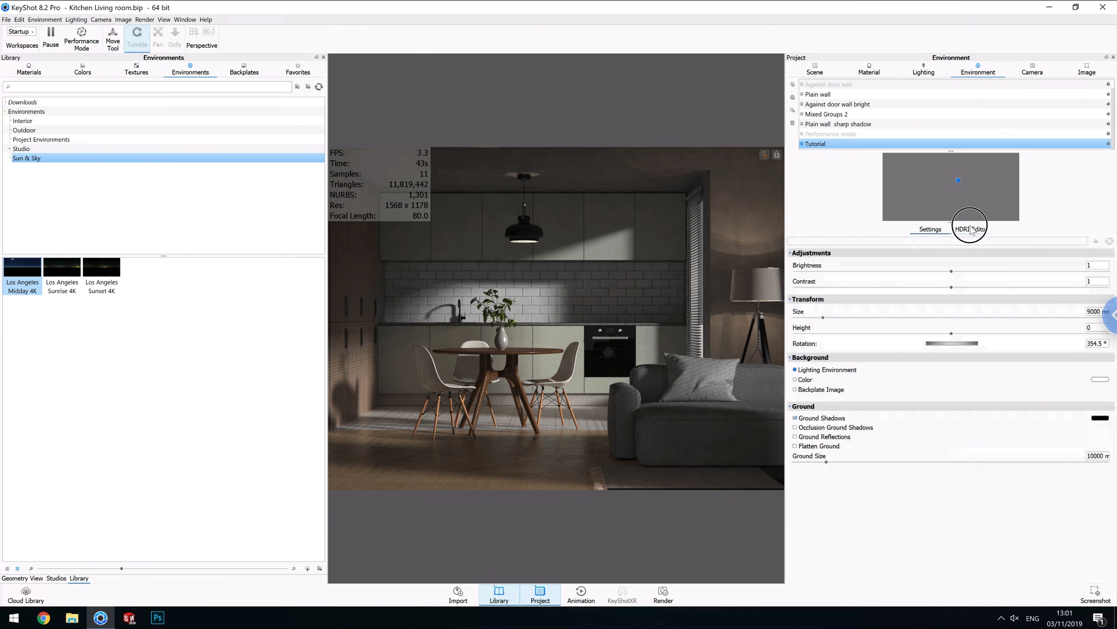
click(910, 242)
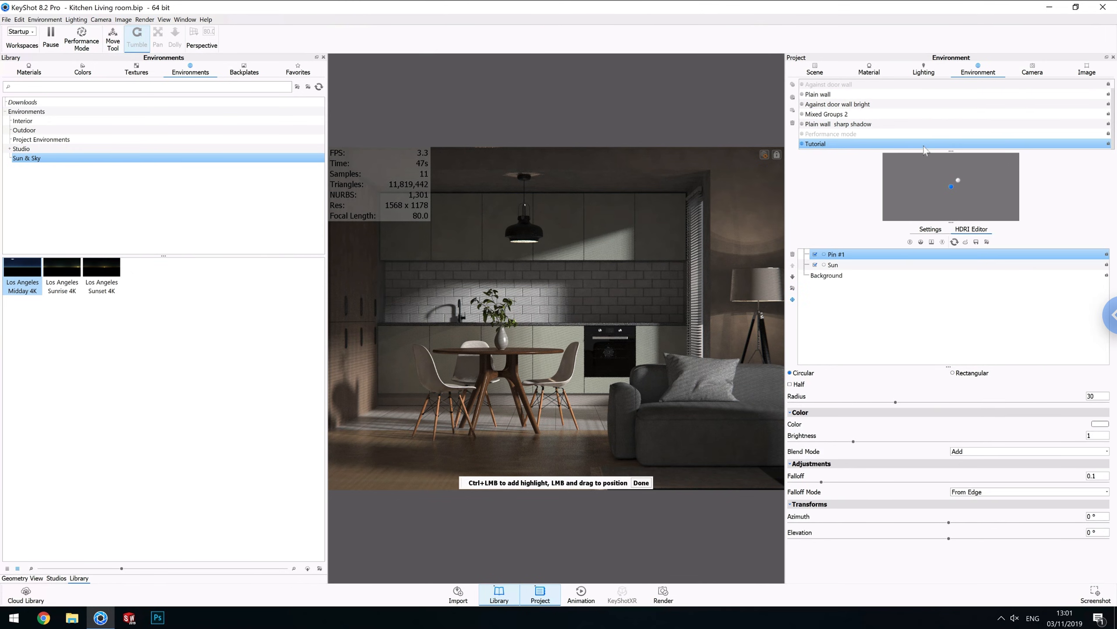
drag(951, 188, 955, 176)
Set the new pin's radius to 50 and its falloff to 1.
click(1099, 395)
drag(1098, 393, 1040, 392)
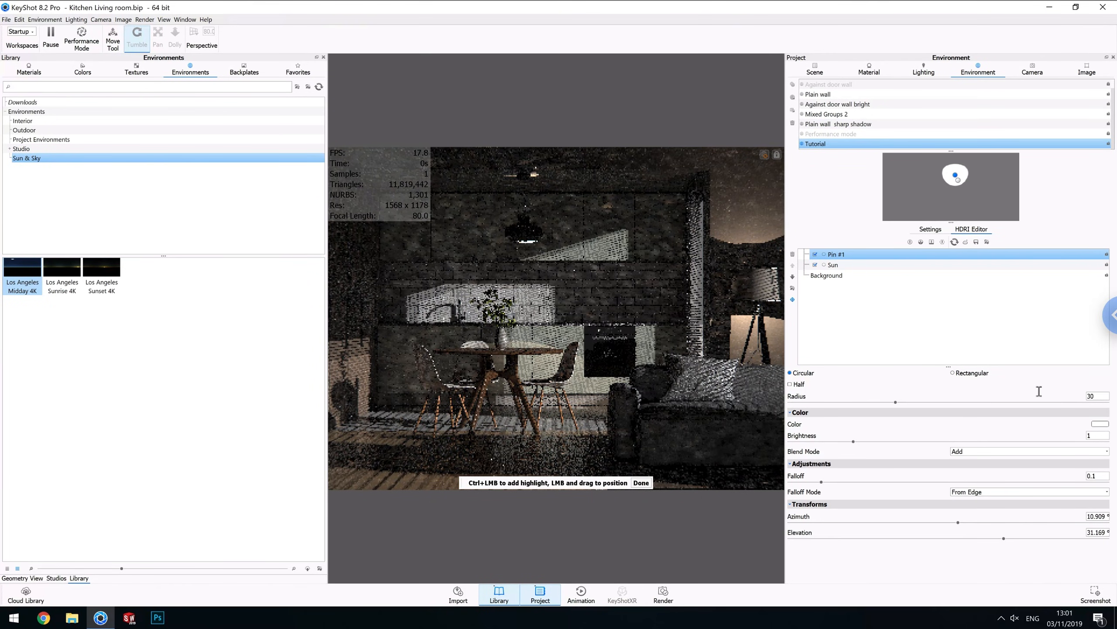
text(50)
key(Return)
drag(1098, 476, 976, 477)
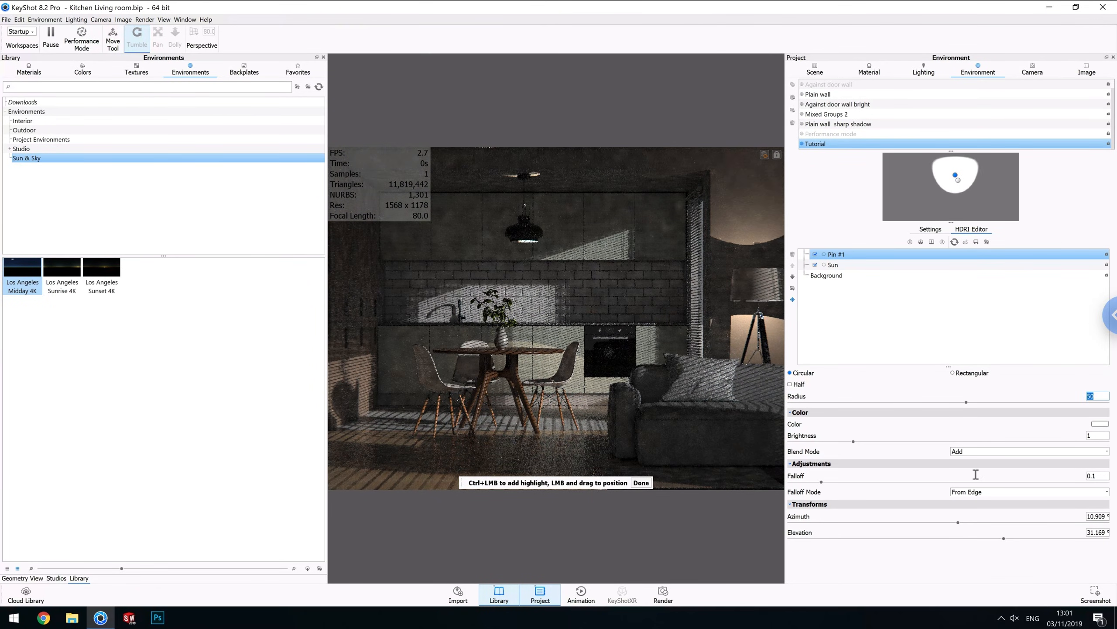
text(1)
key(Return)
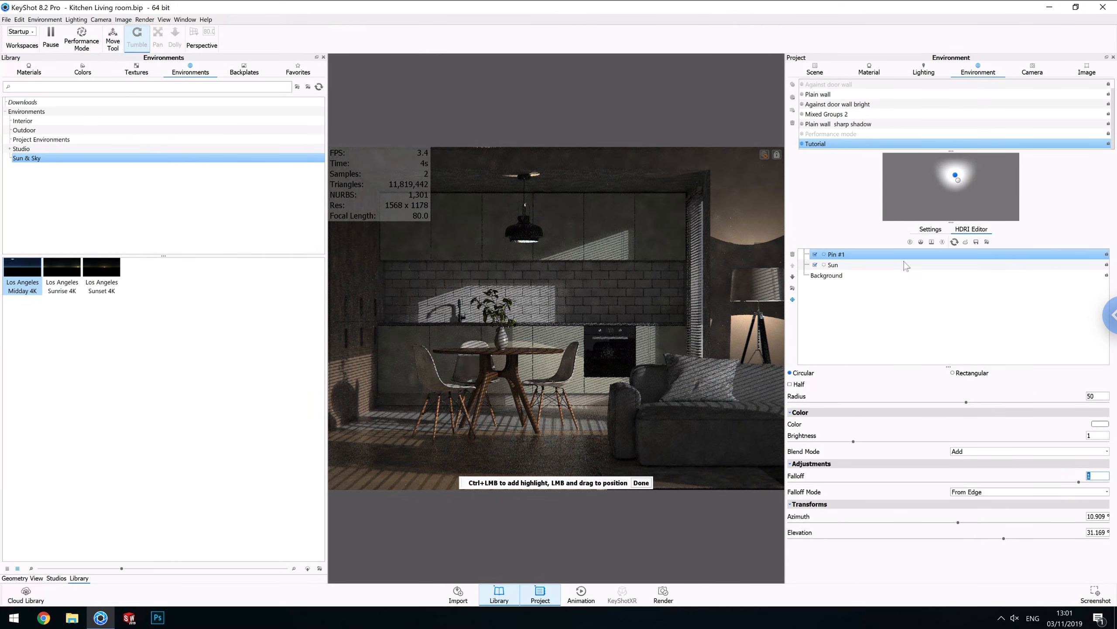
Set the new pin's brightness to 10 and finish placing highlights.
click(1097, 435)
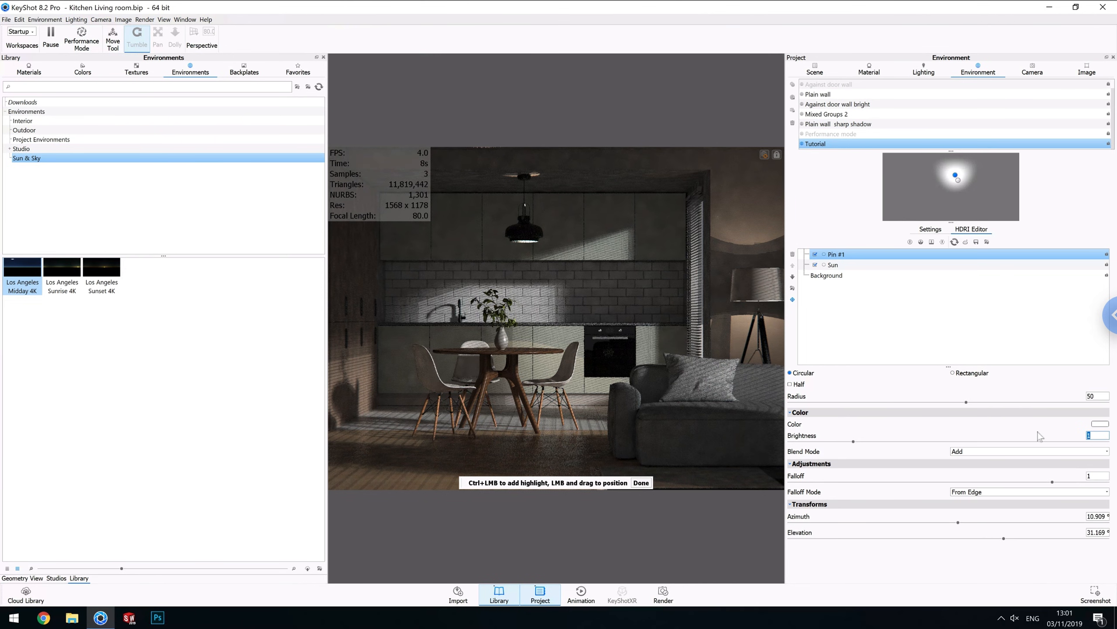
text(10)
key(Return)
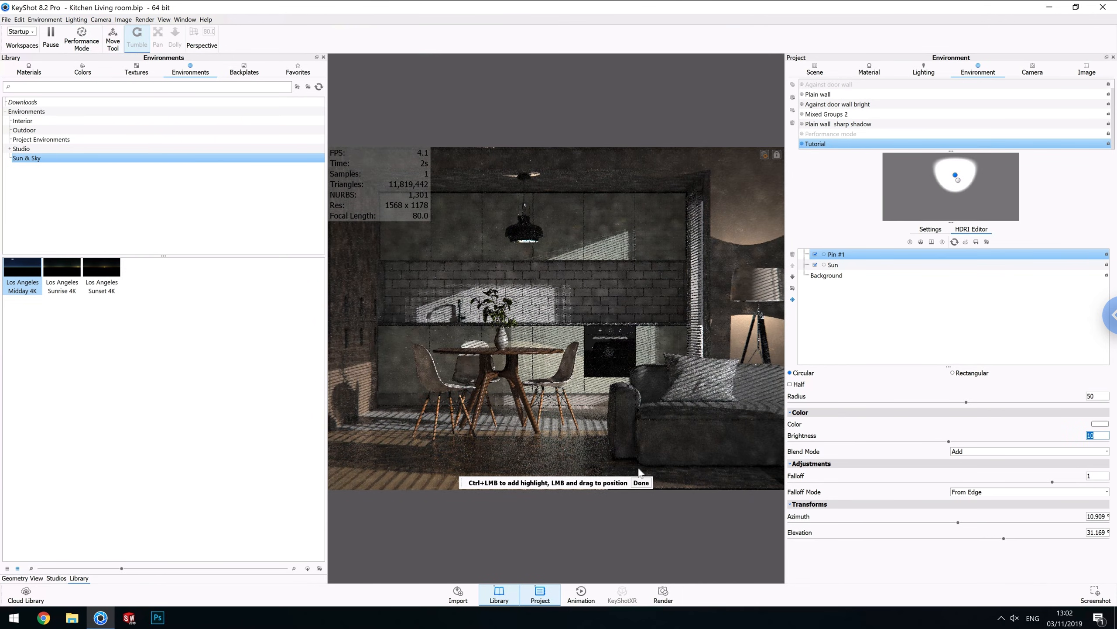
click(641, 482)
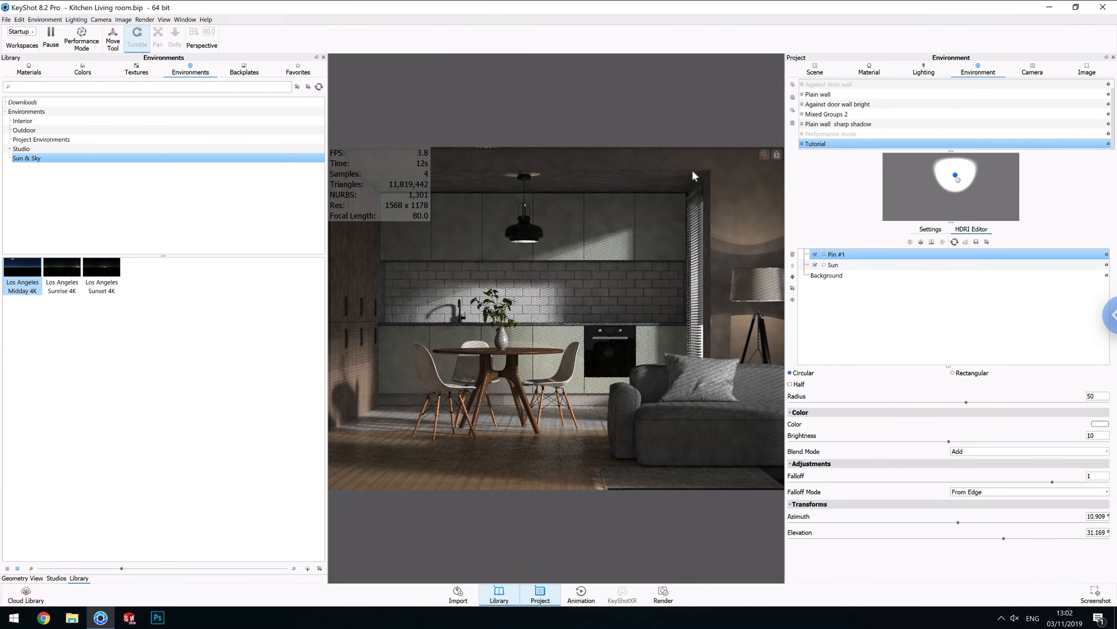
Select the tripod lamp's bulb cylinder in the scene tree and open its area-light material.
click(814, 68)
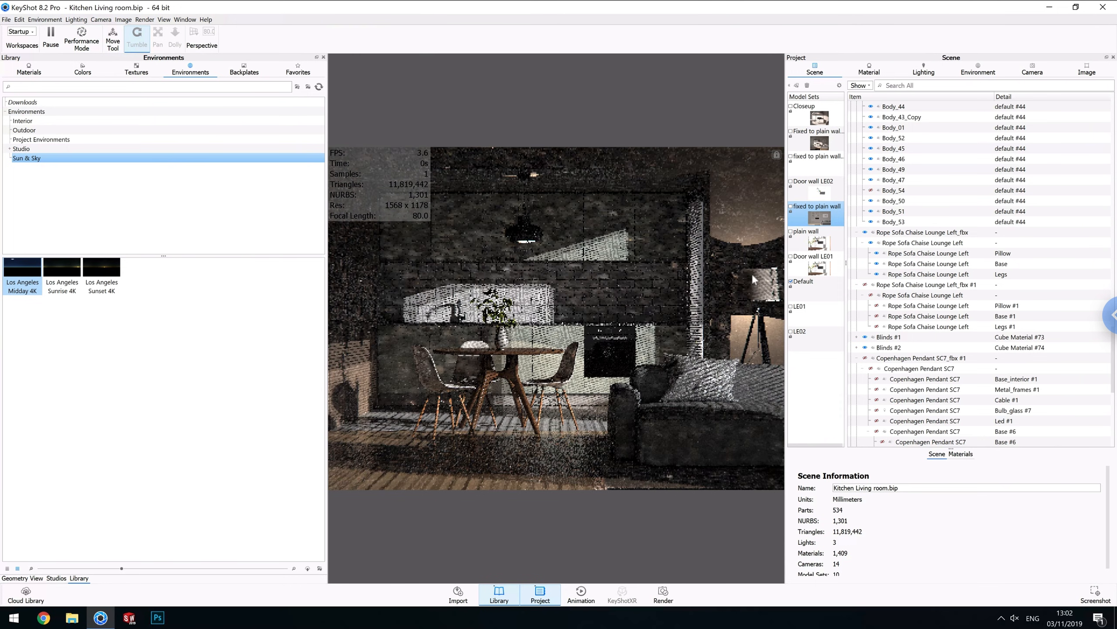
click(756, 285)
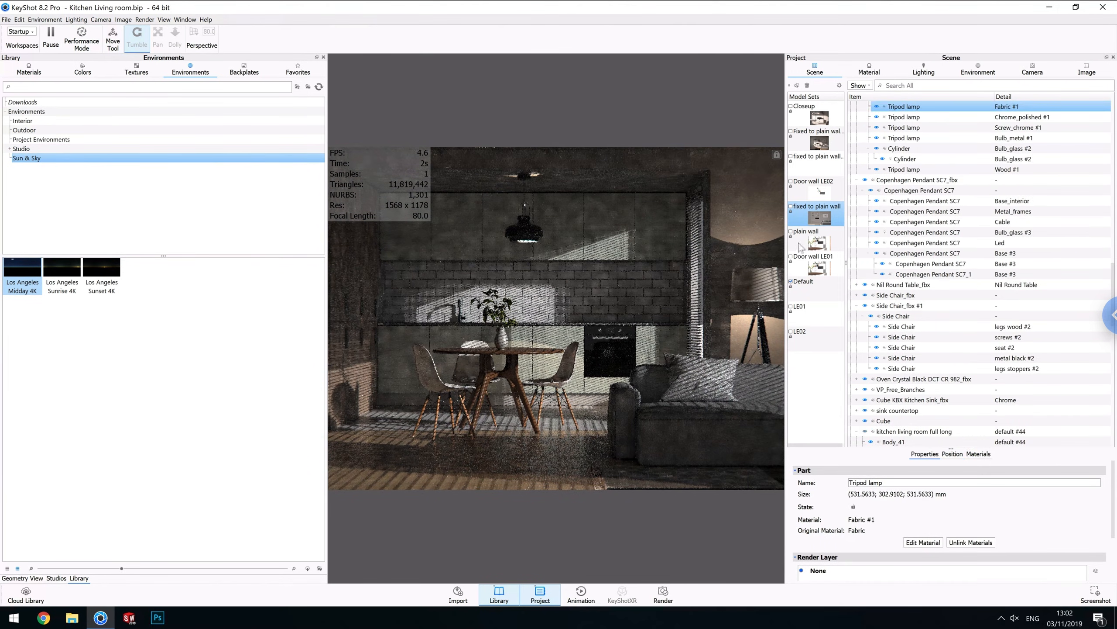
click(919, 160)
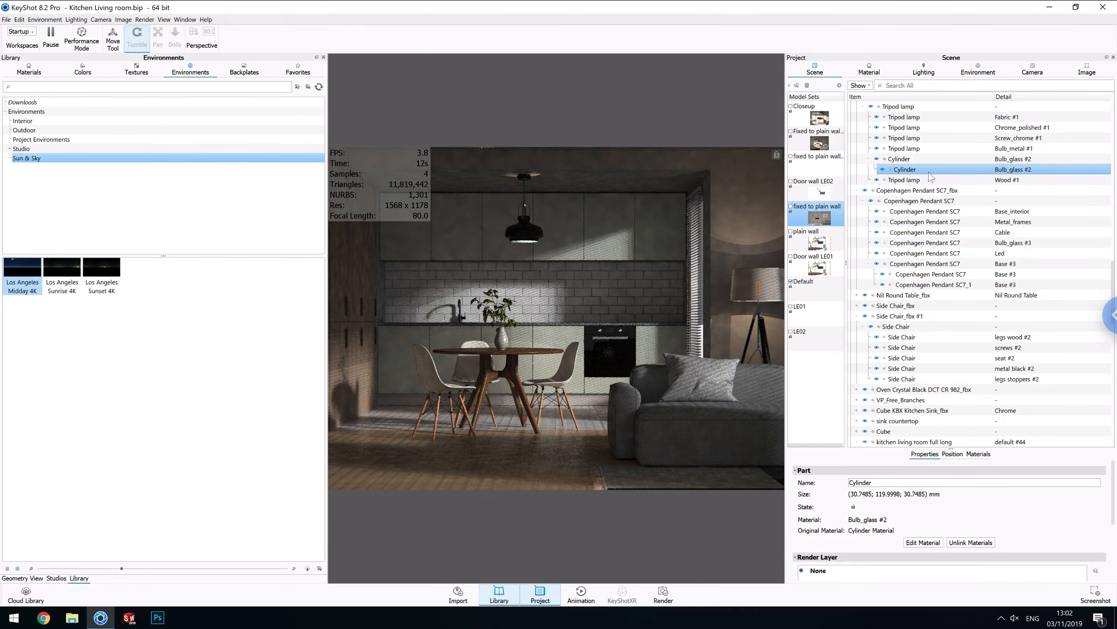
double_click(907, 170)
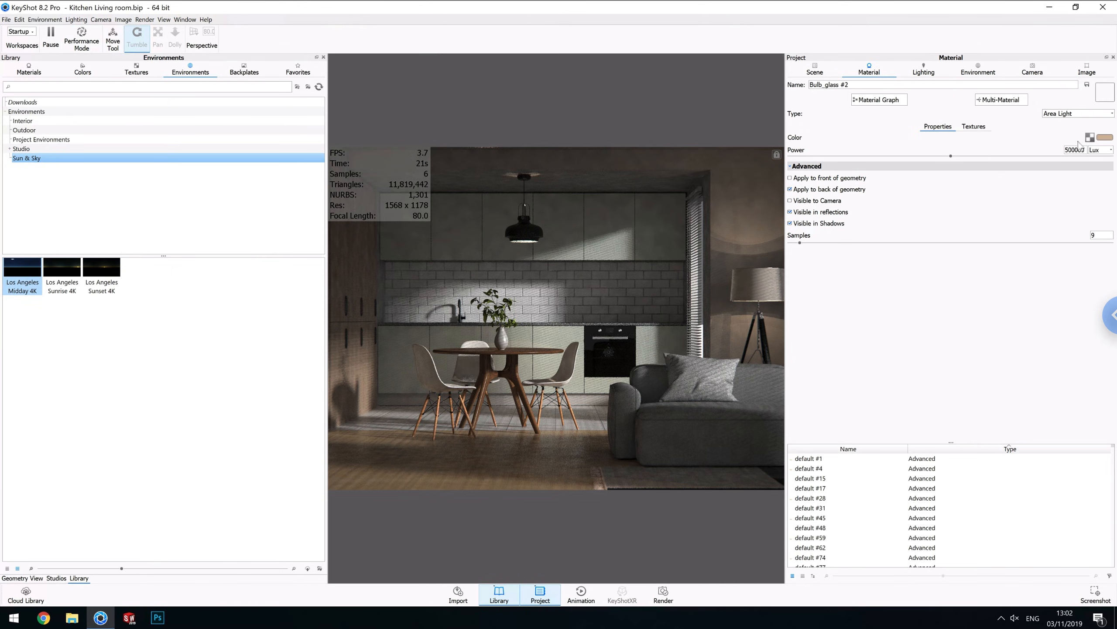
Set the bulb light's colour to a 4647 K temperature.
click(1107, 138)
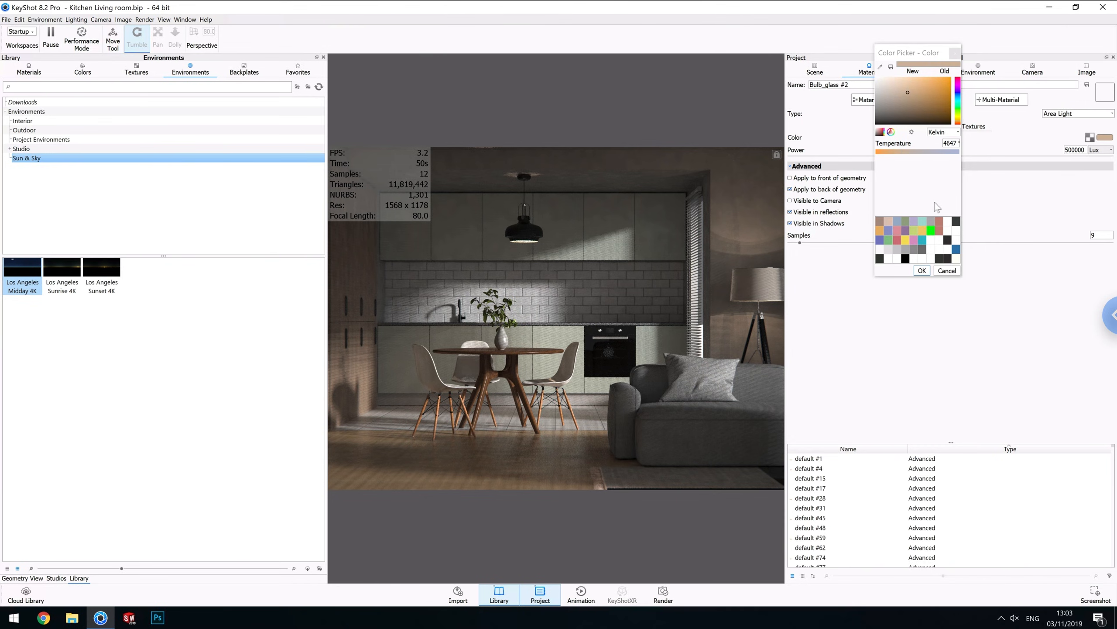
click(922, 270)
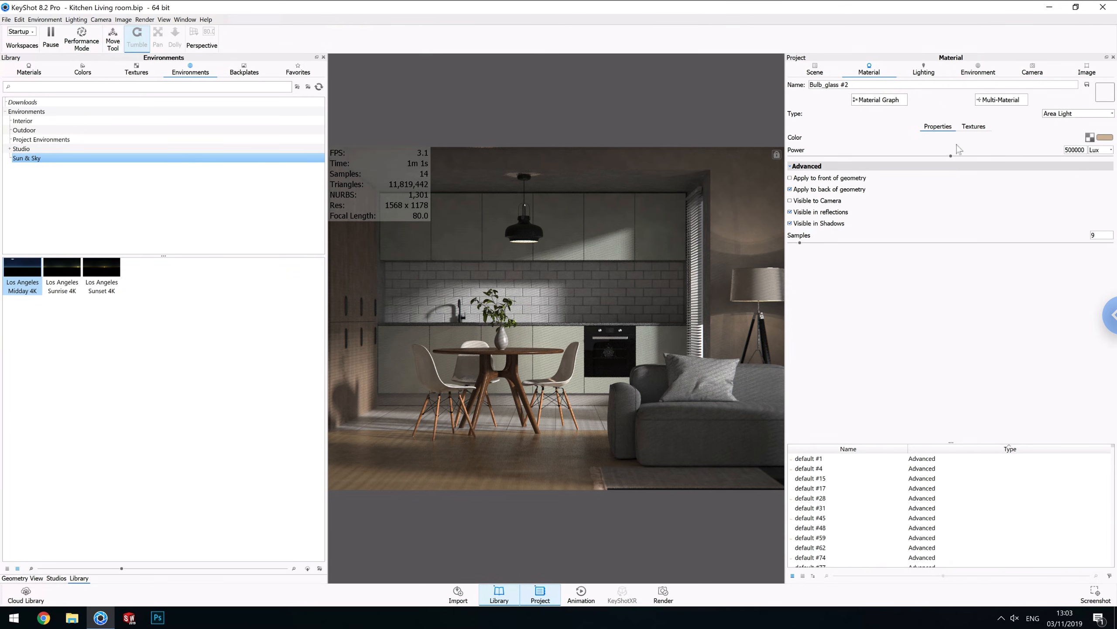
Set the Sun highlight's colour to a 5830 K Kelvin temperature and its brightness to 1500.
click(928, 74)
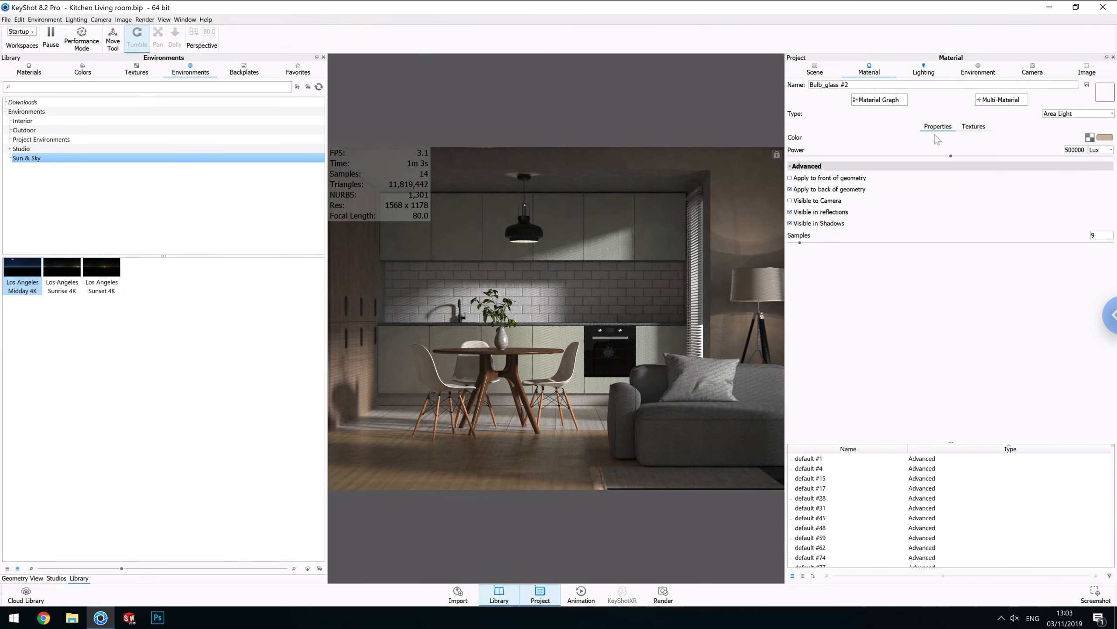
click(991, 73)
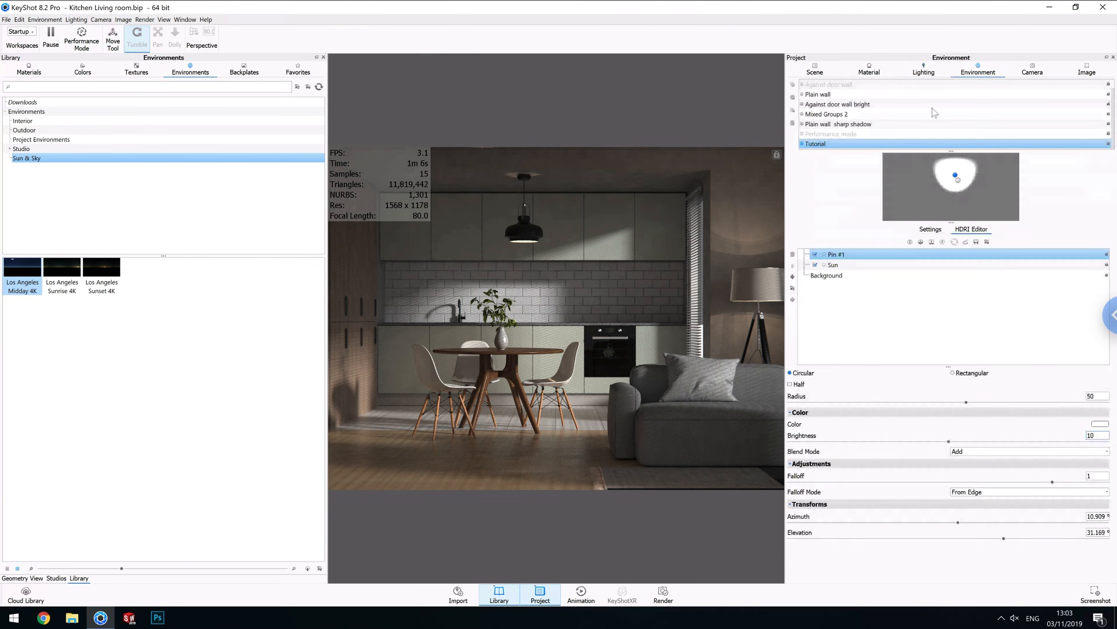
click(959, 180)
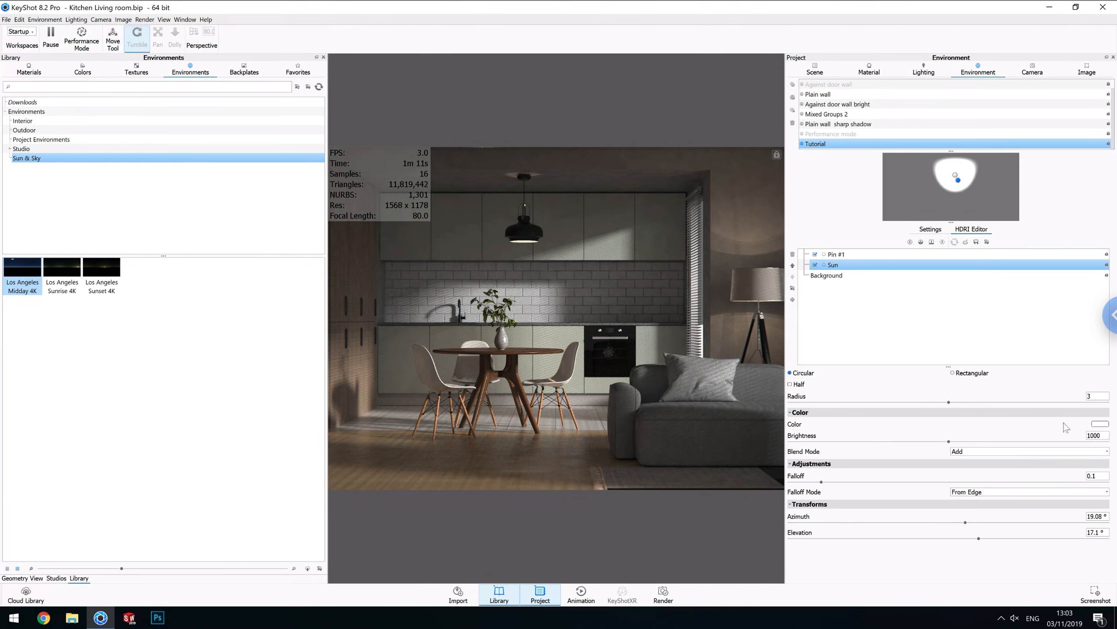
click(1102, 424)
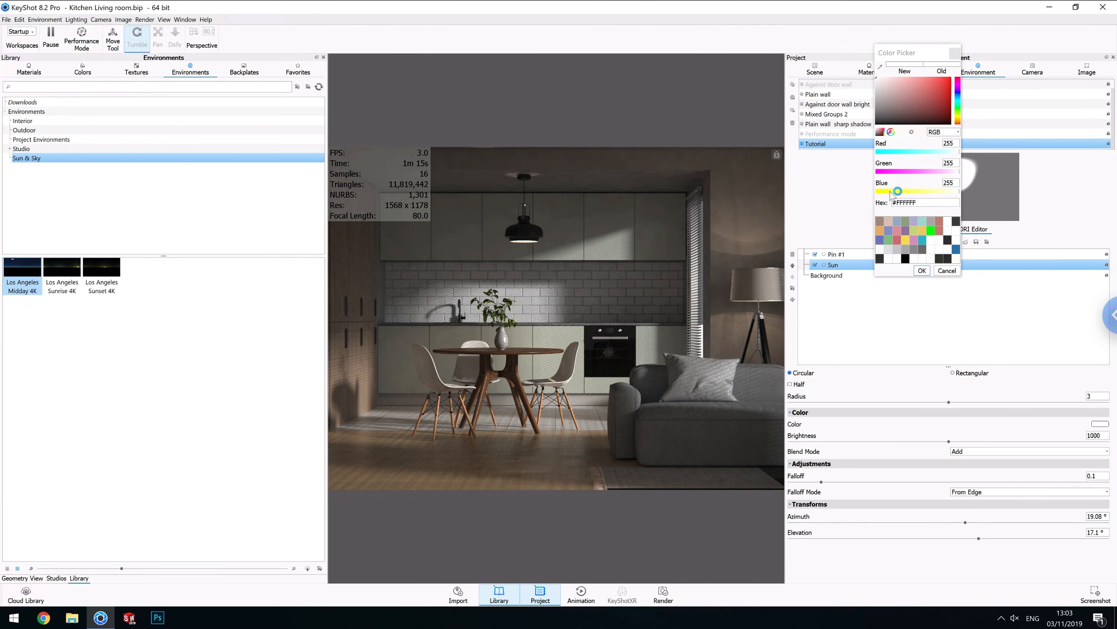
click(958, 132)
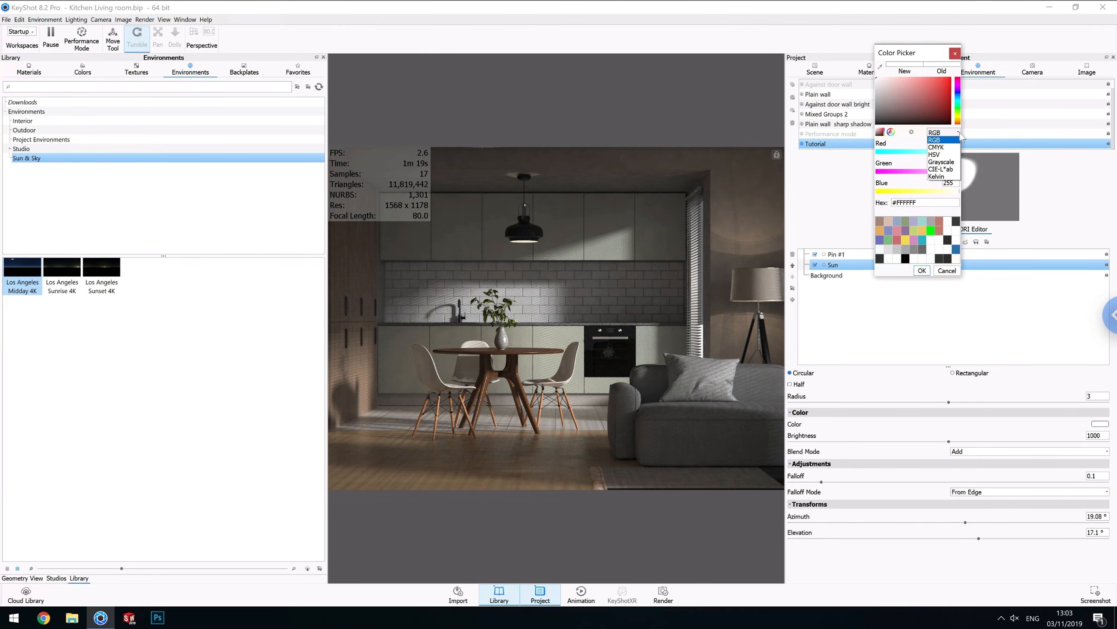
click(937, 177)
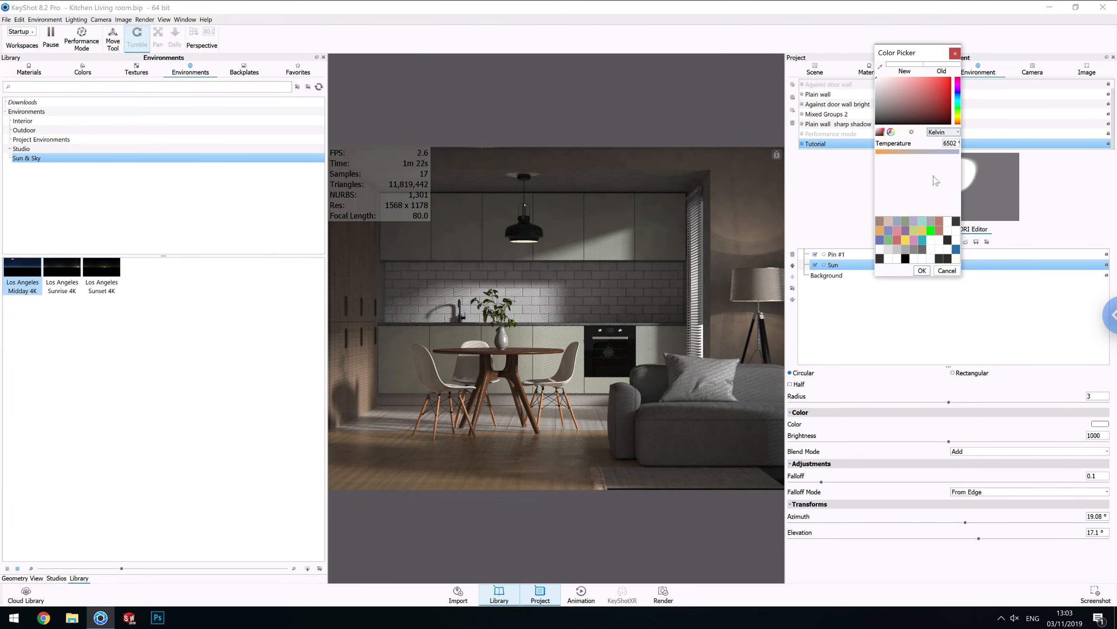
click(916, 152)
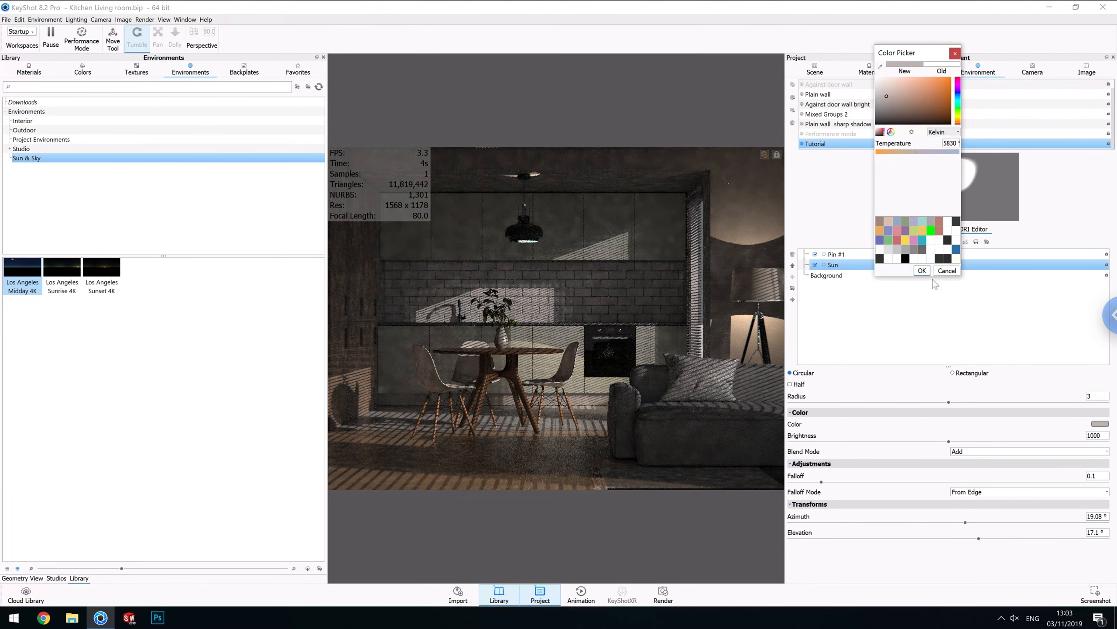
click(923, 270)
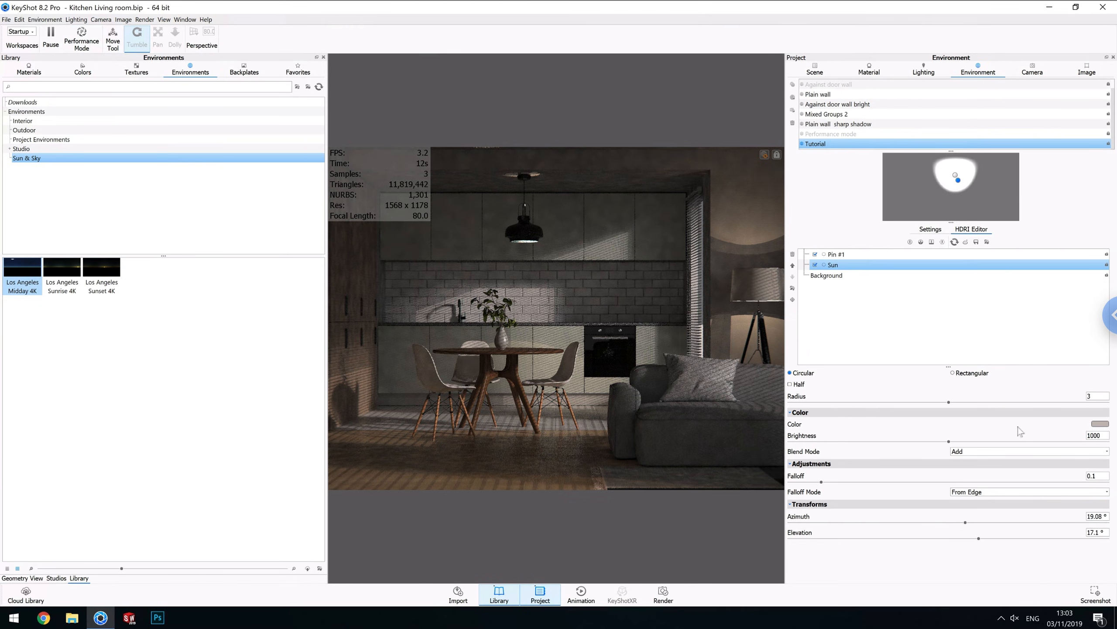
click(1091, 435)
key(Return)
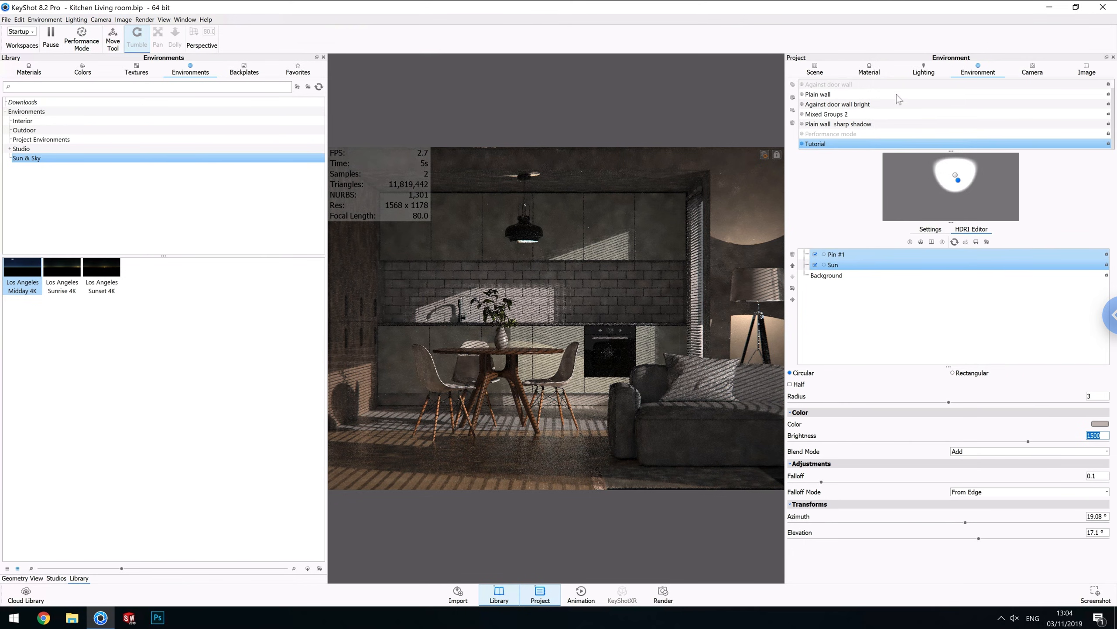
Reopen the bulb cylinder's material and set its power unit to Lux.
click(817, 71)
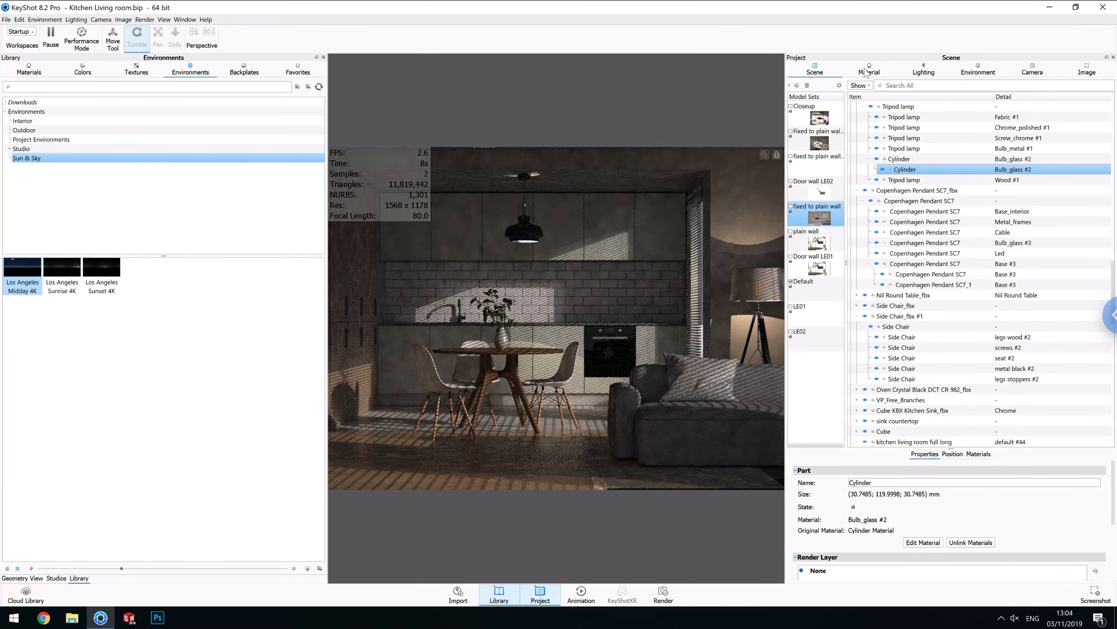
double_click(963, 157)
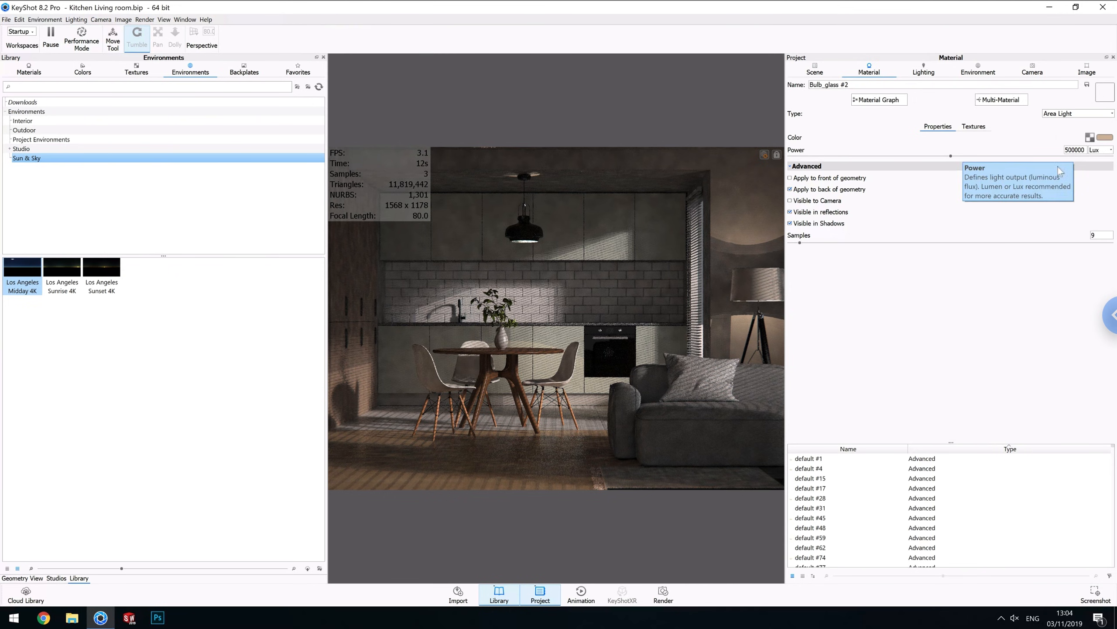
click(1109, 152)
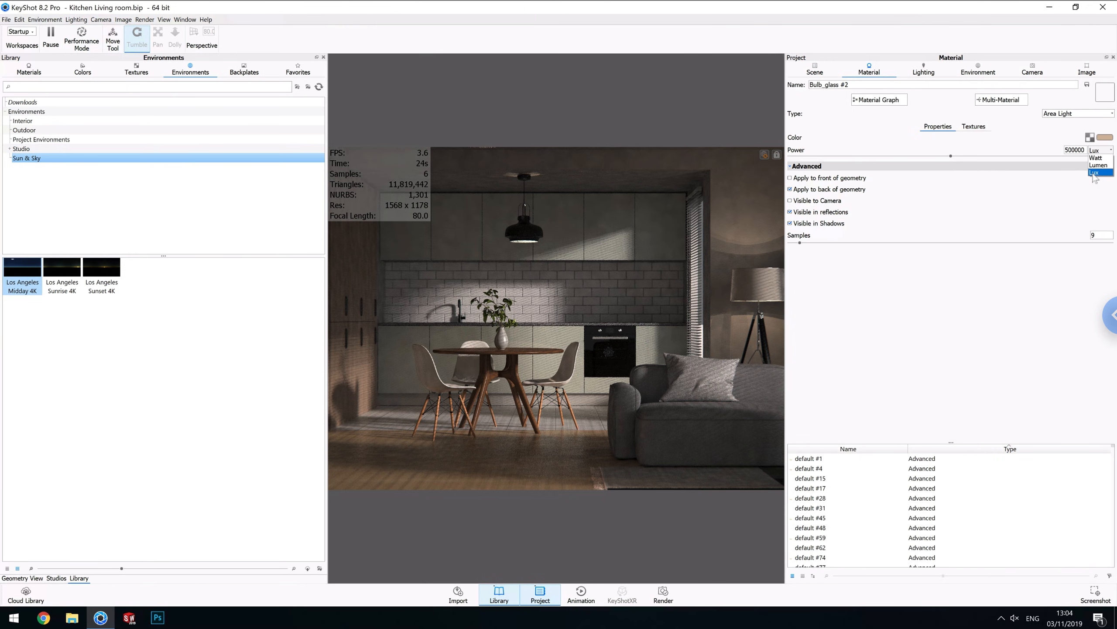
click(1095, 173)
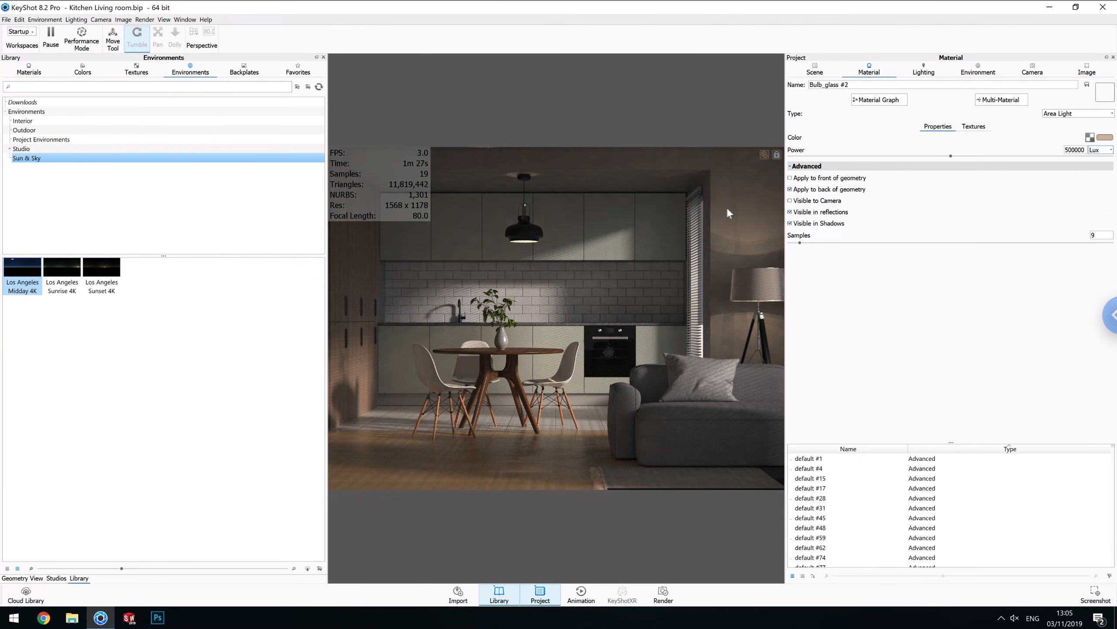
Switch the environment background from the lighting environment to a plain Color.
key(l)
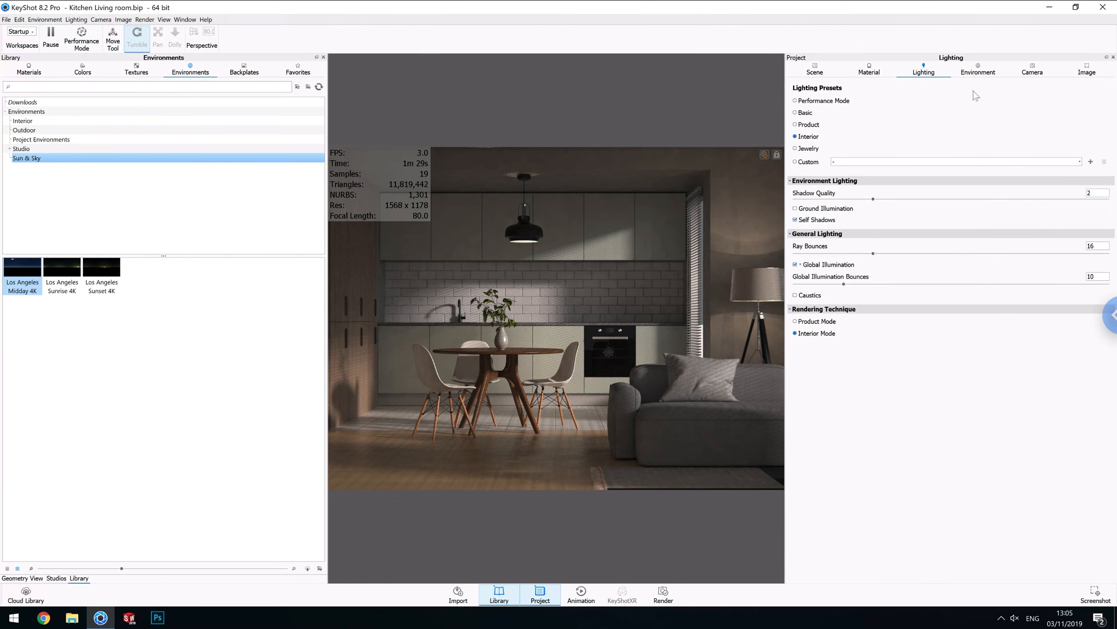
click(976, 71)
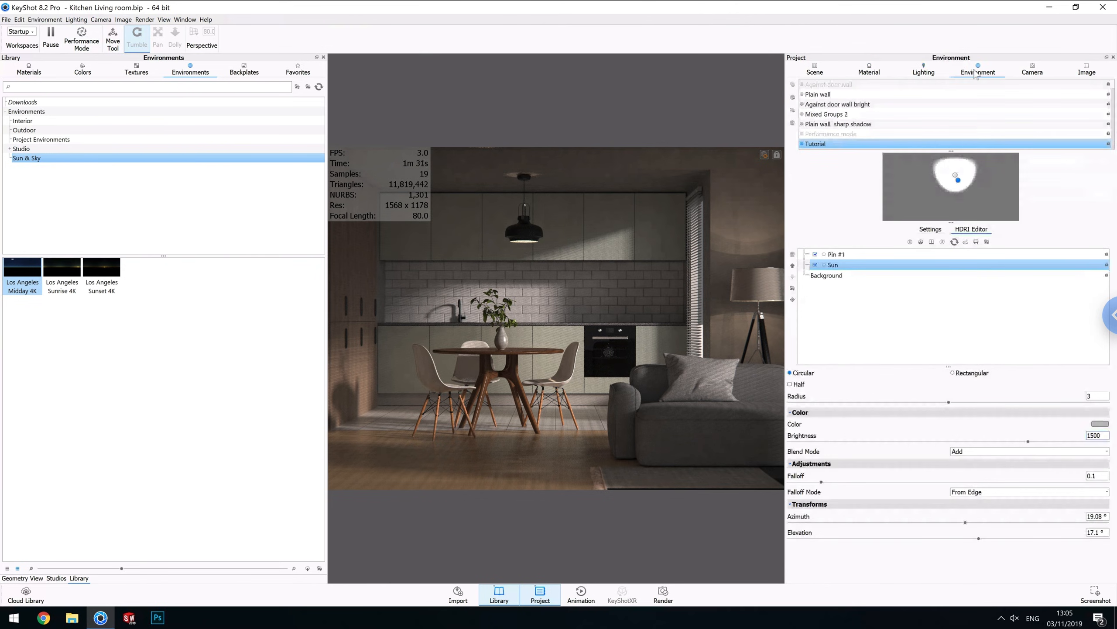
click(933, 230)
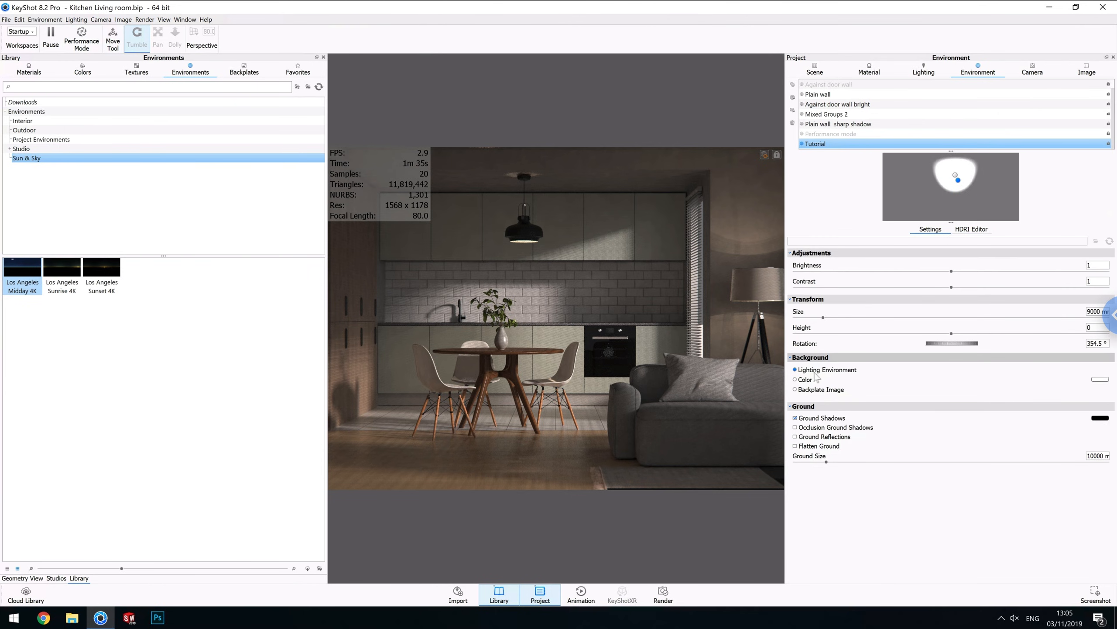
click(808, 378)
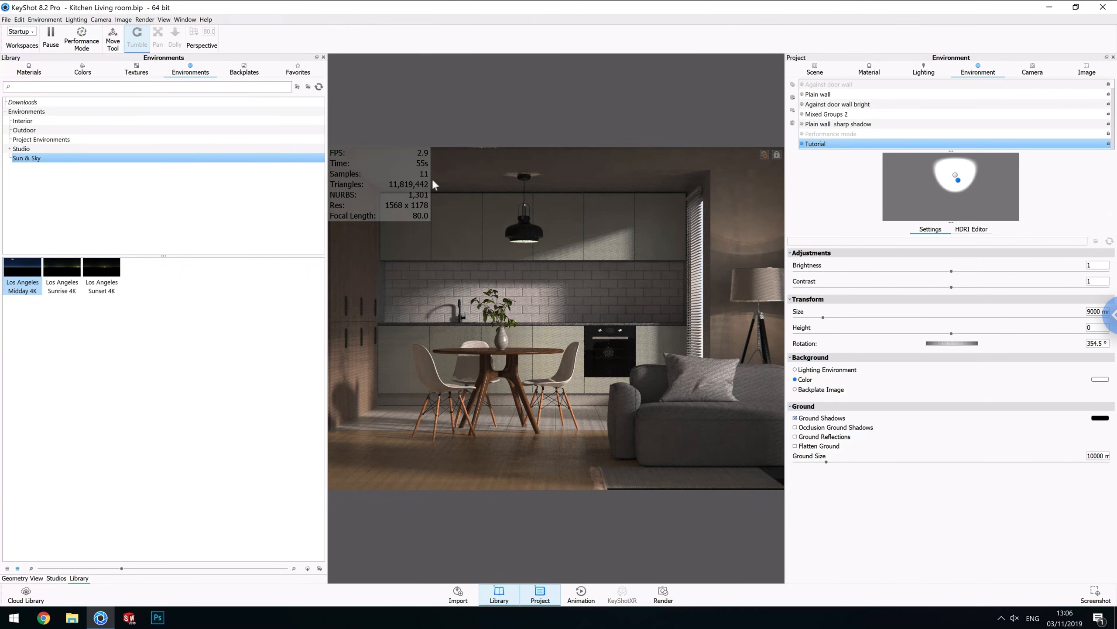
Open the render settings and pick the 1600 x 1202 resolution preset.
key(ctrl+p)
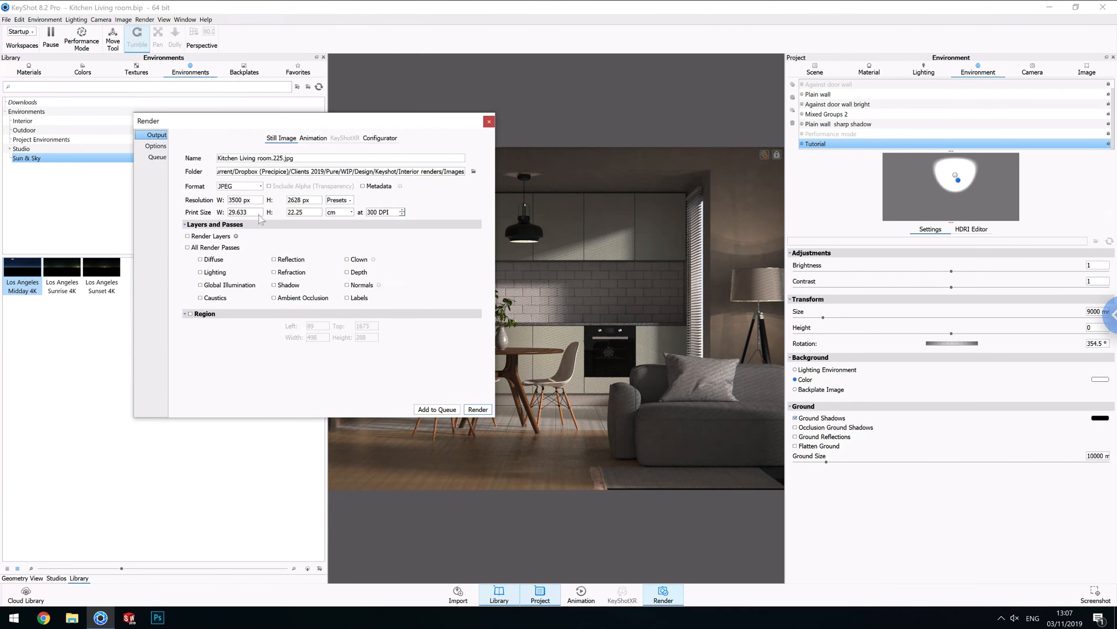
click(335, 202)
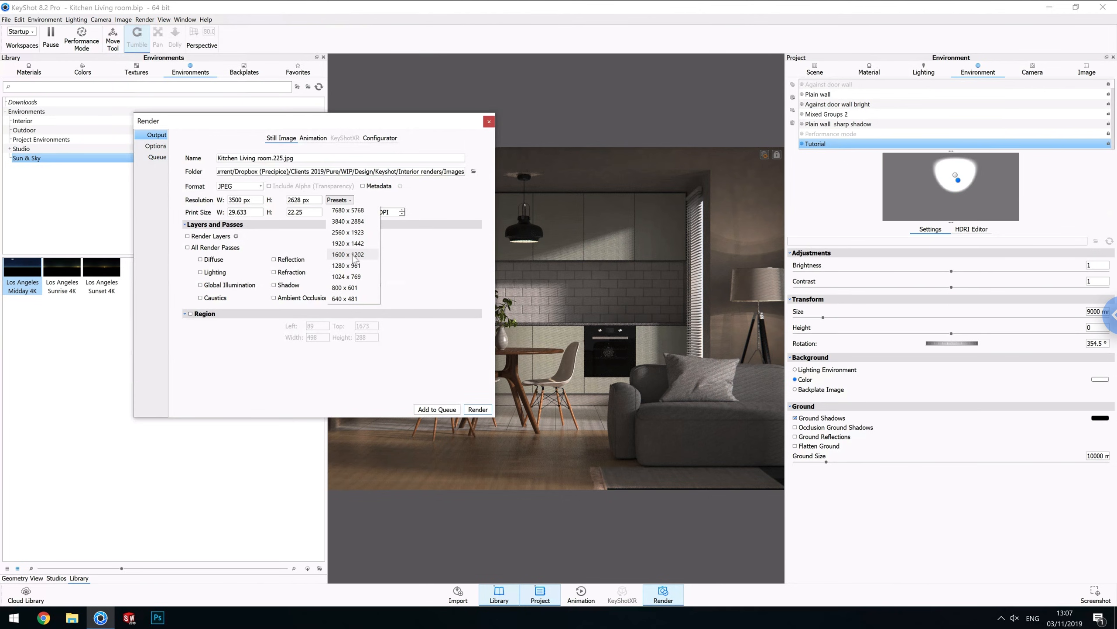
click(345, 254)
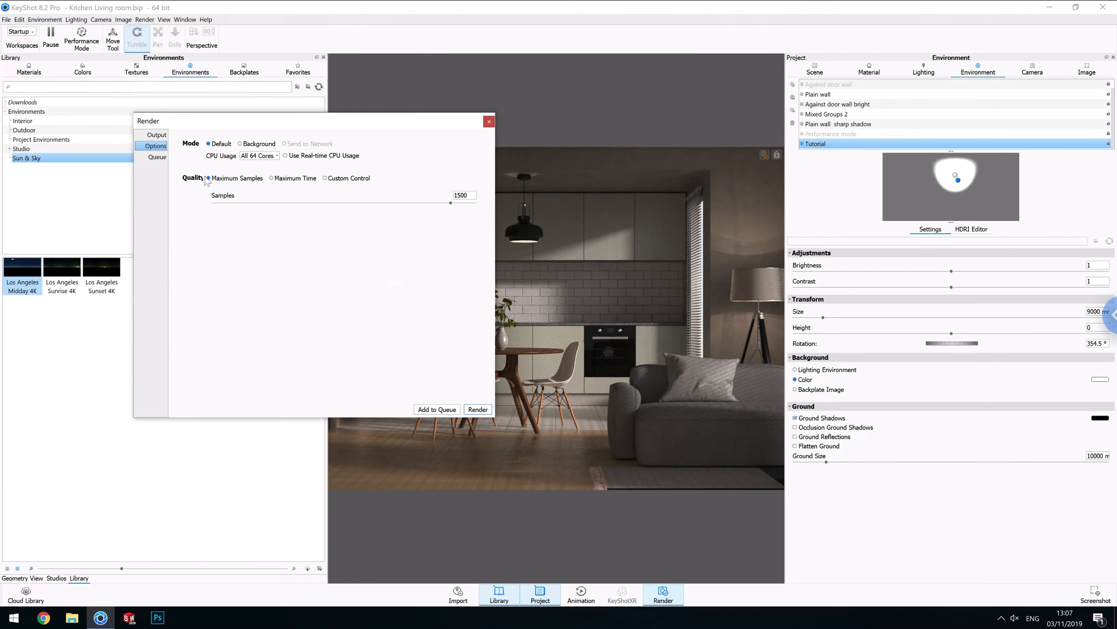
Set the render quality to Maximum Time and close the render dialog.
click(271, 178)
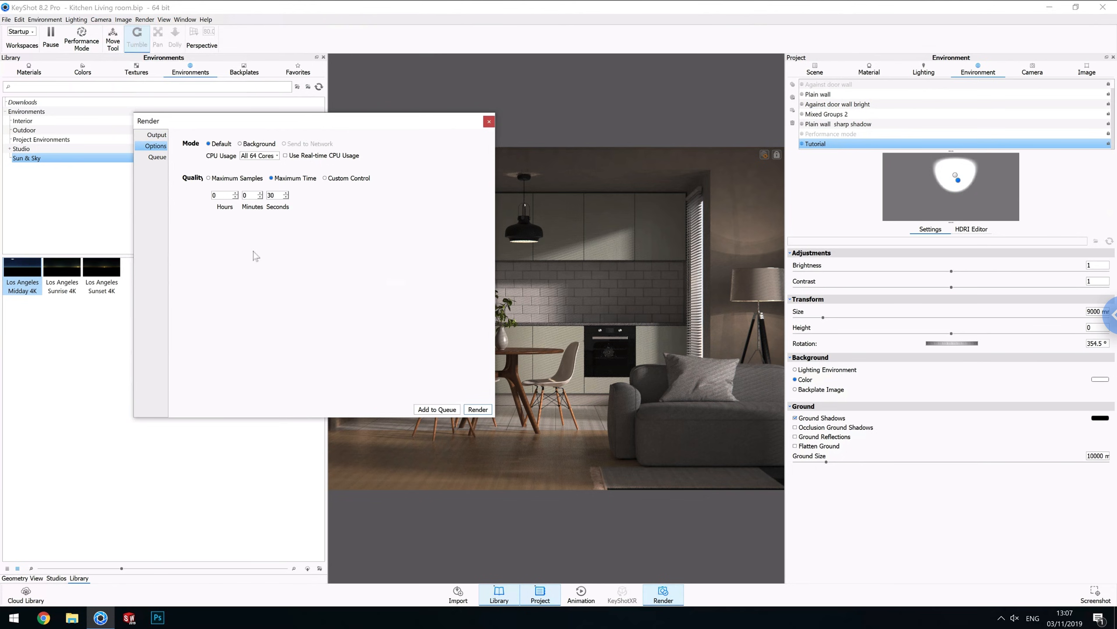
click(216, 181)
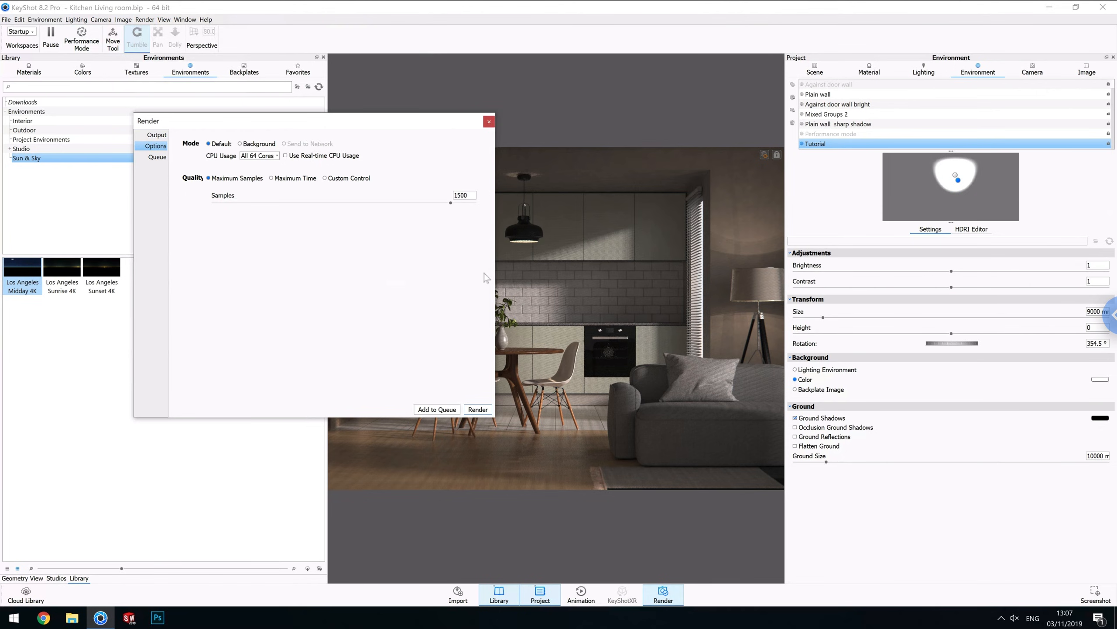
click(288, 180)
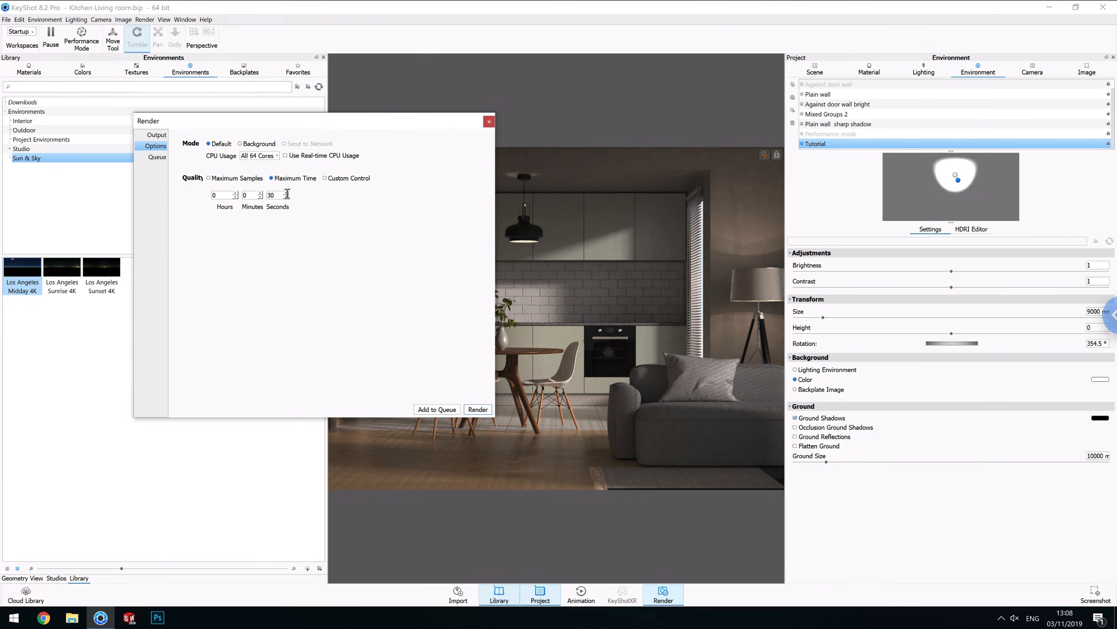
click(489, 122)
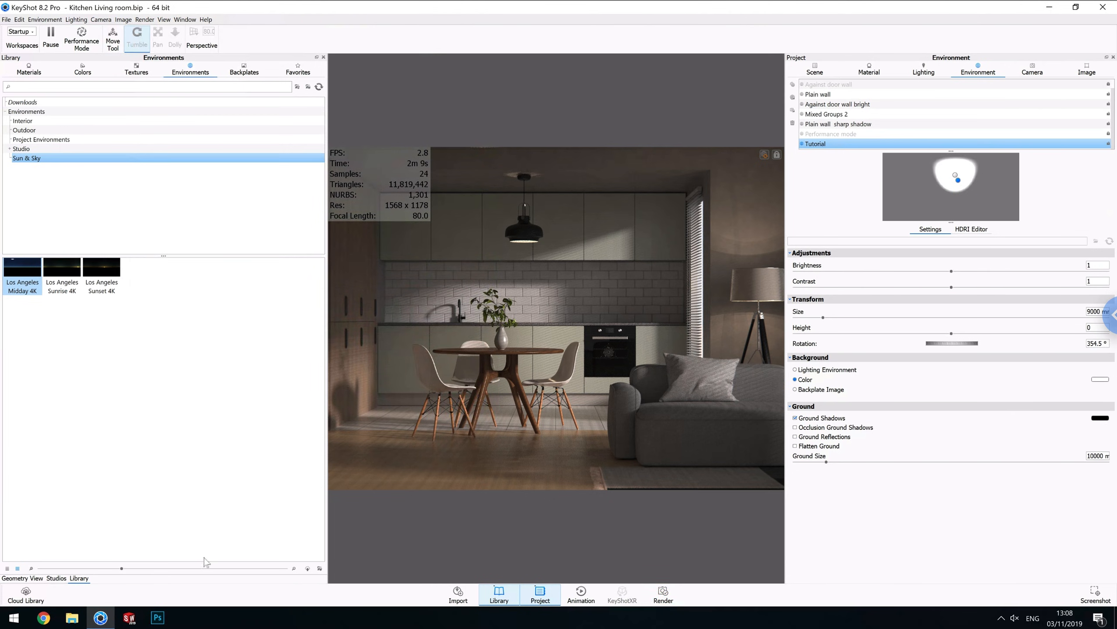
Orbit the free camera view toward the wall shelving unit.
click(1036, 76)
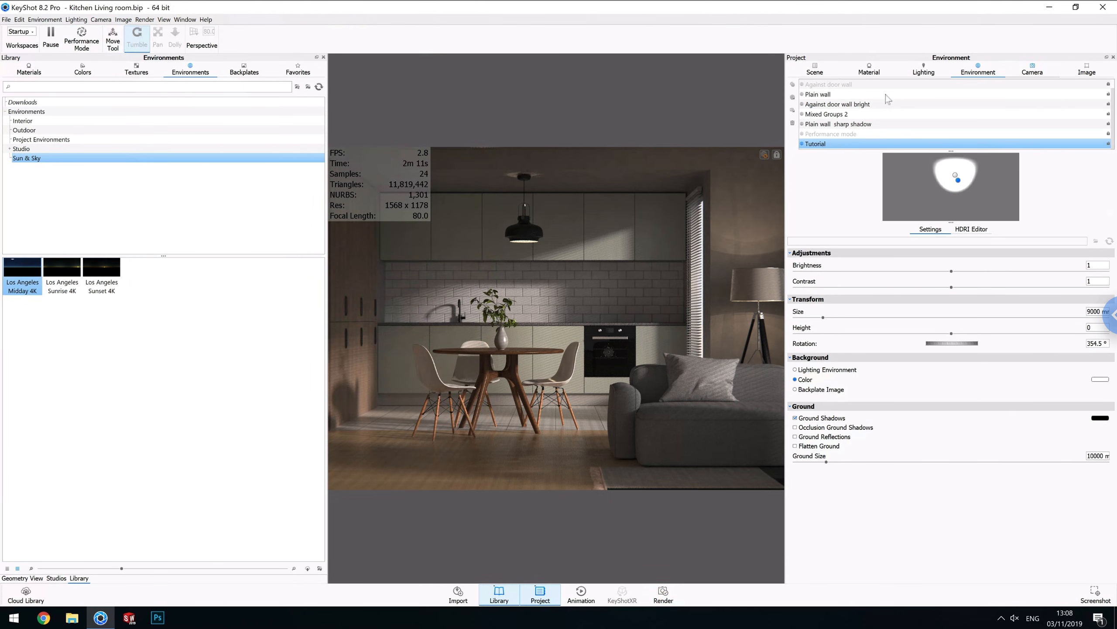
drag(635, 299, 503, 350)
drag(585, 326, 563, 341)
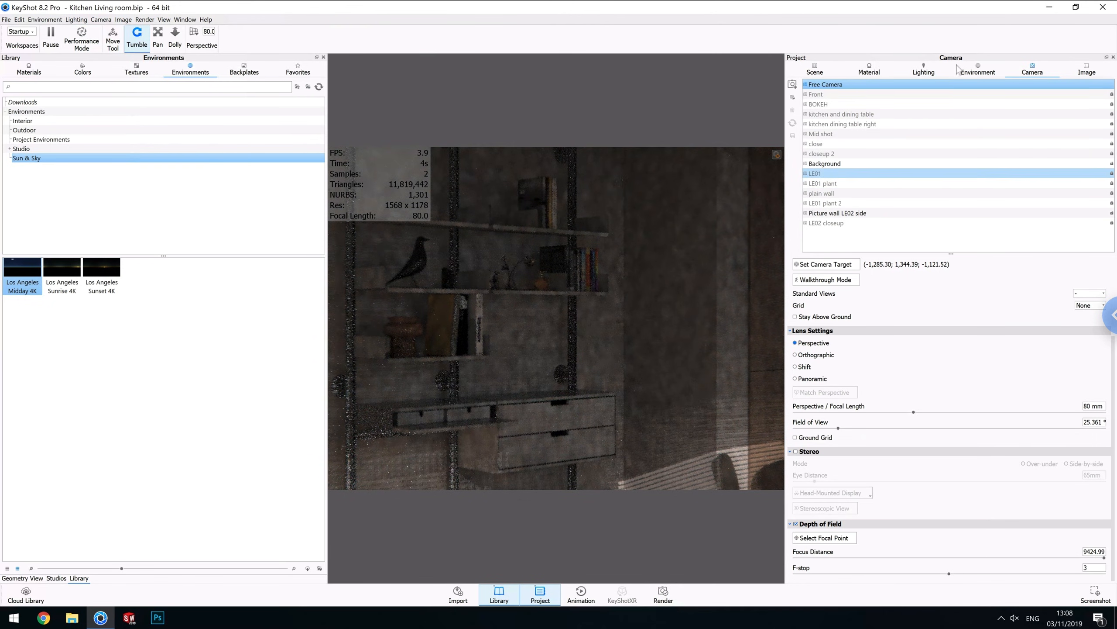
click(908, 76)
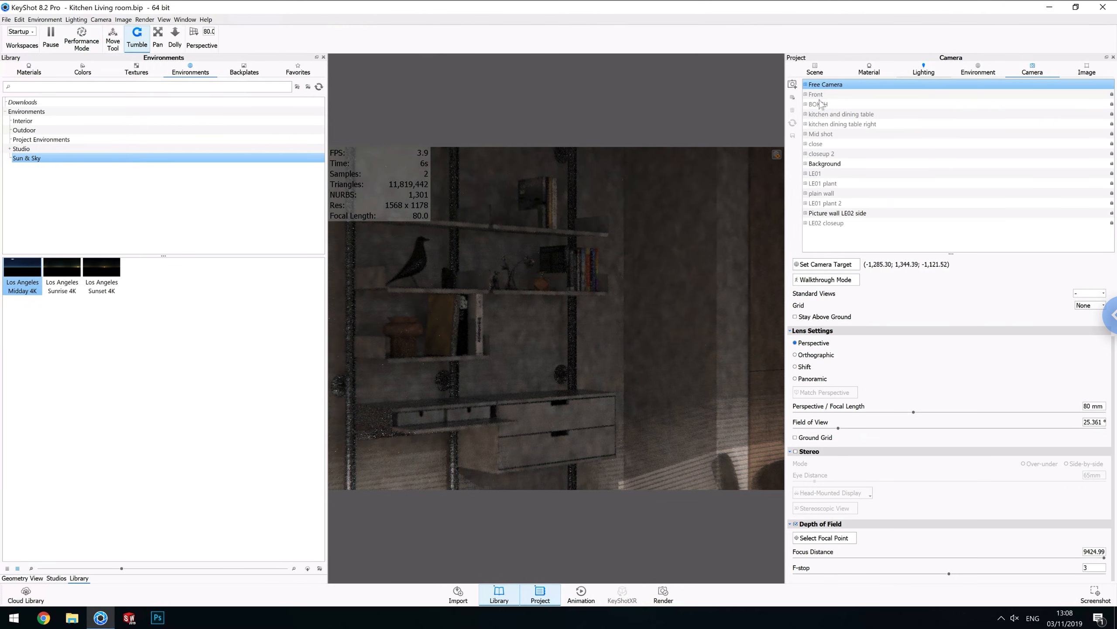
click(812, 100)
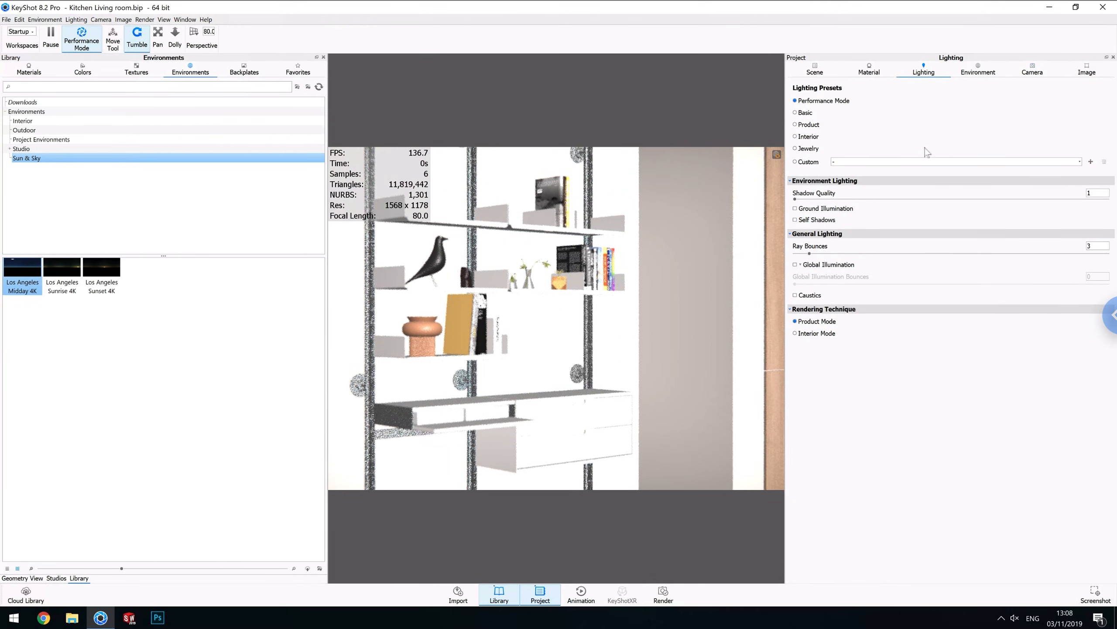
click(1032, 70)
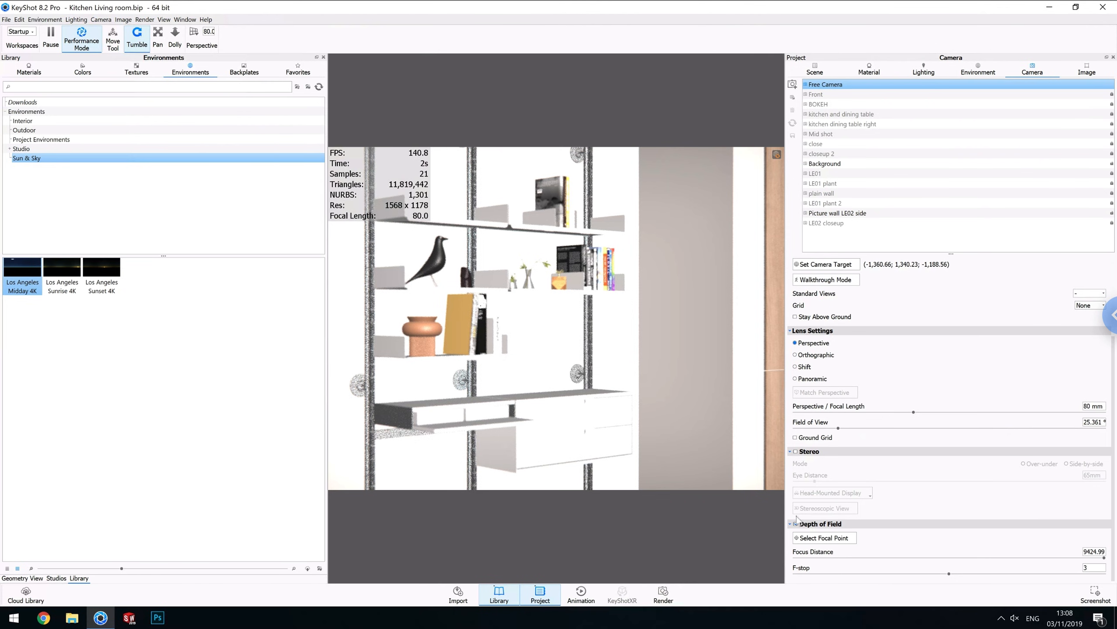
Turn off depth of field for the free camera.
click(796, 524)
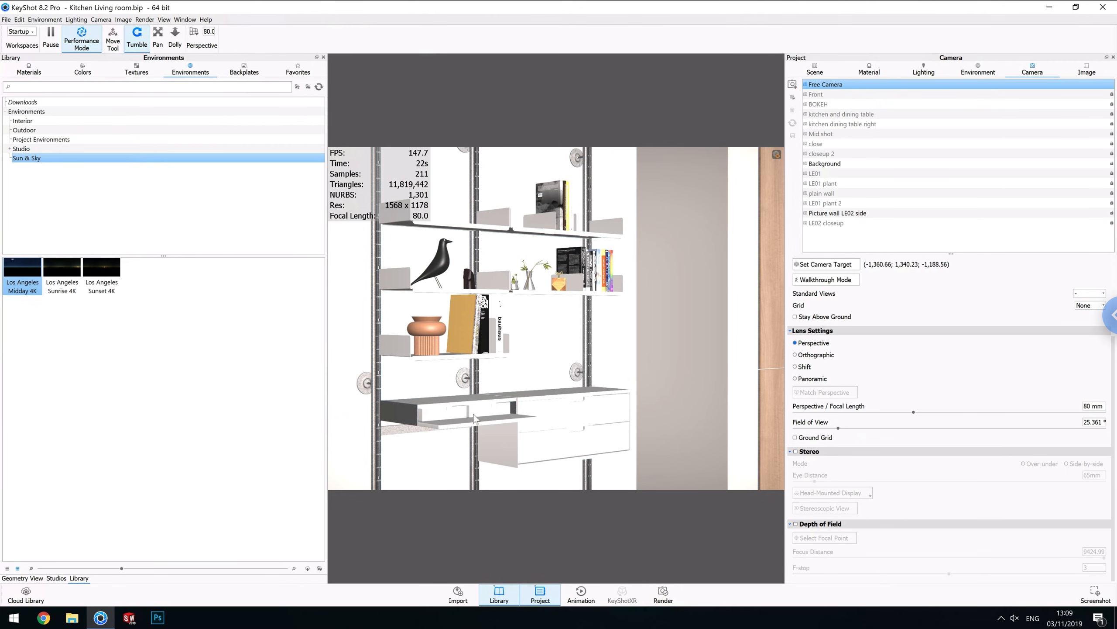
Lower the maximum samples with the slider and close the render dialog.
click(145, 19)
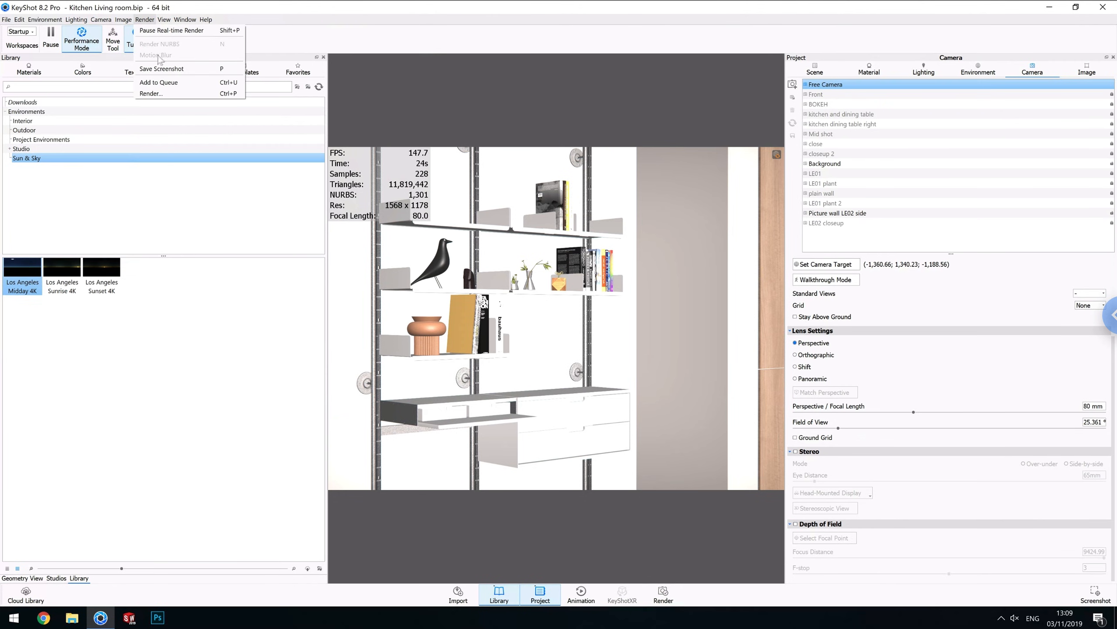
key(Escape)
key(ctrl+p)
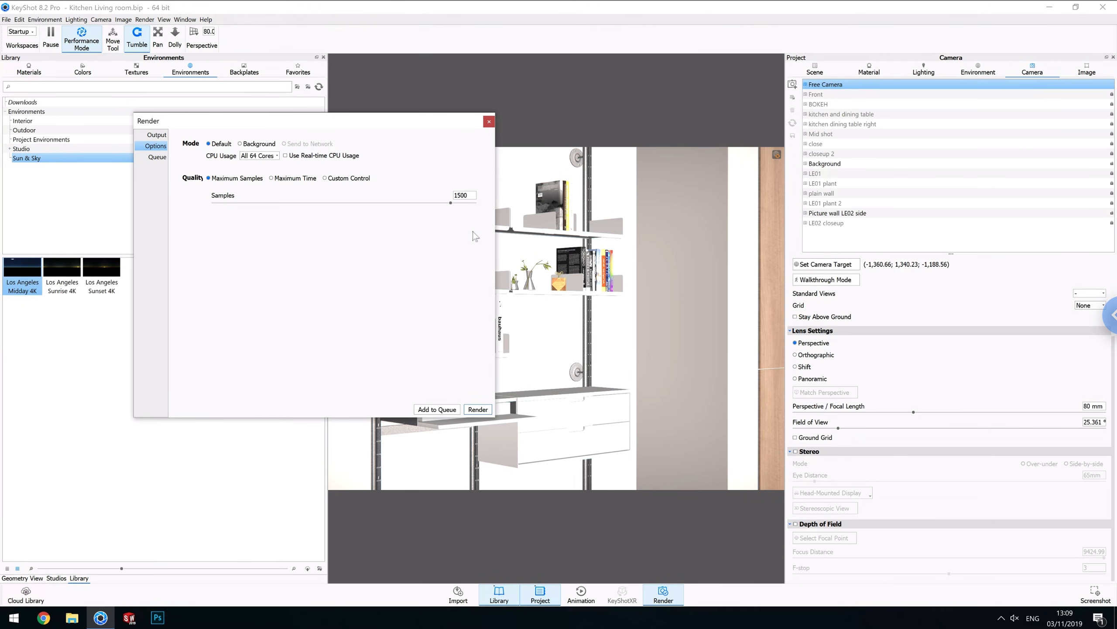
drag(474, 196, 426, 196)
click(488, 122)
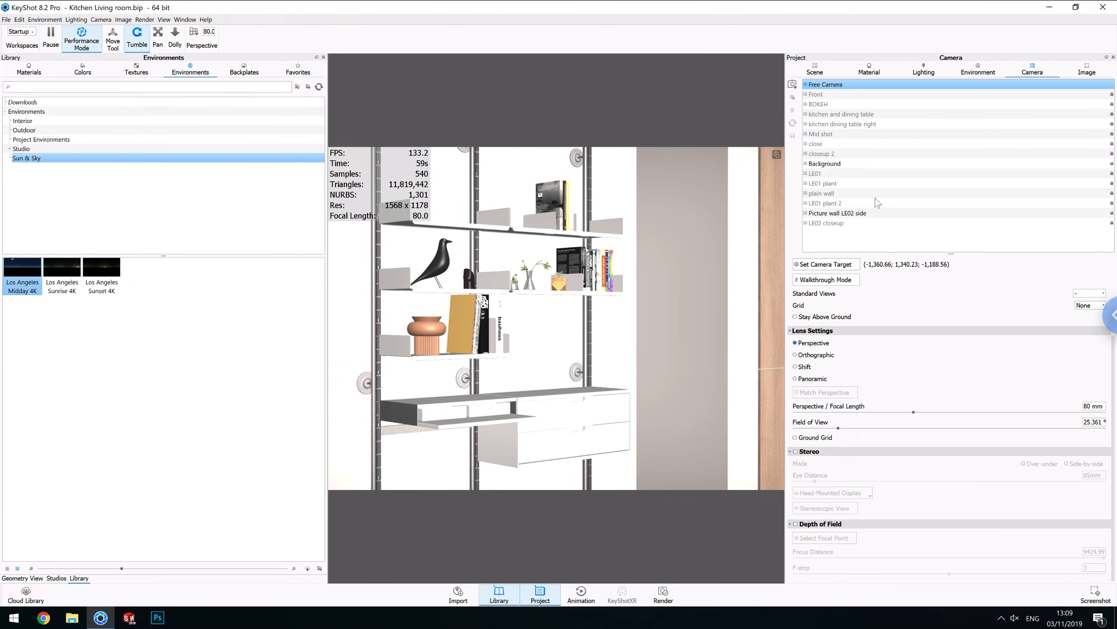
Switch the view to the BOKEH camera.
click(835, 103)
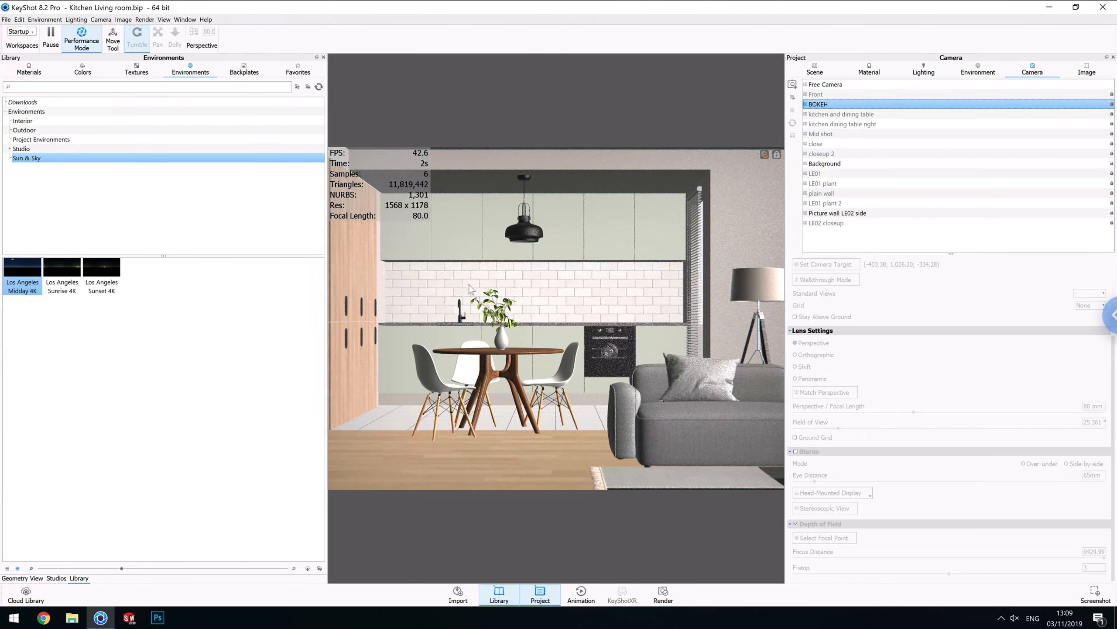
Try a render region placed over the vase on the dining table, then turn the region off.
key(ctrl+p)
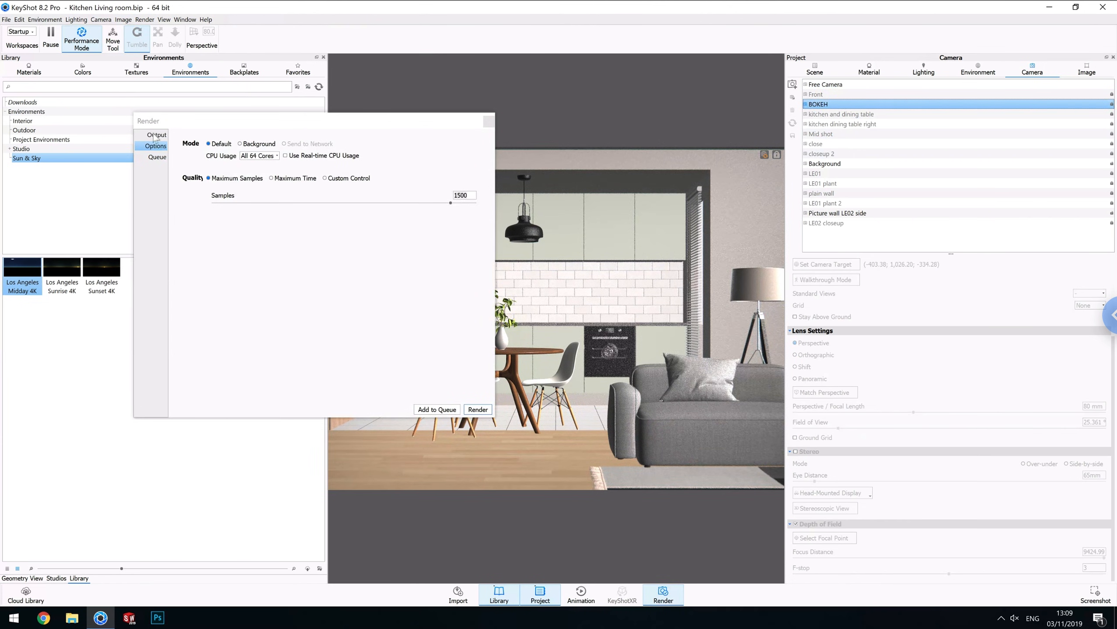
click(190, 314)
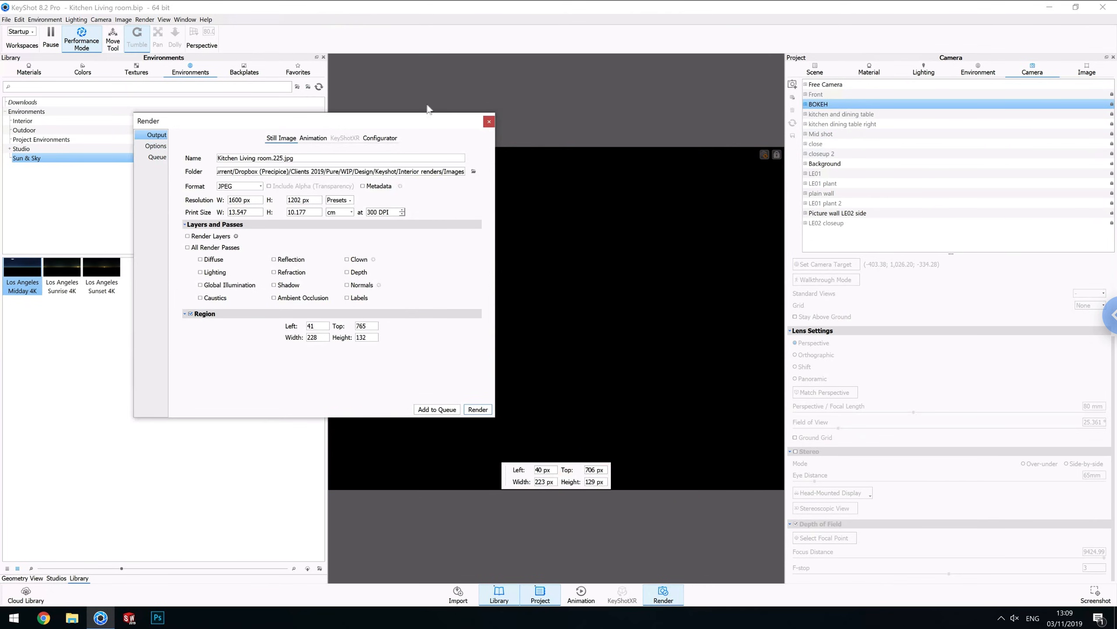
click(424, 118)
drag(424, 118, 229, 105)
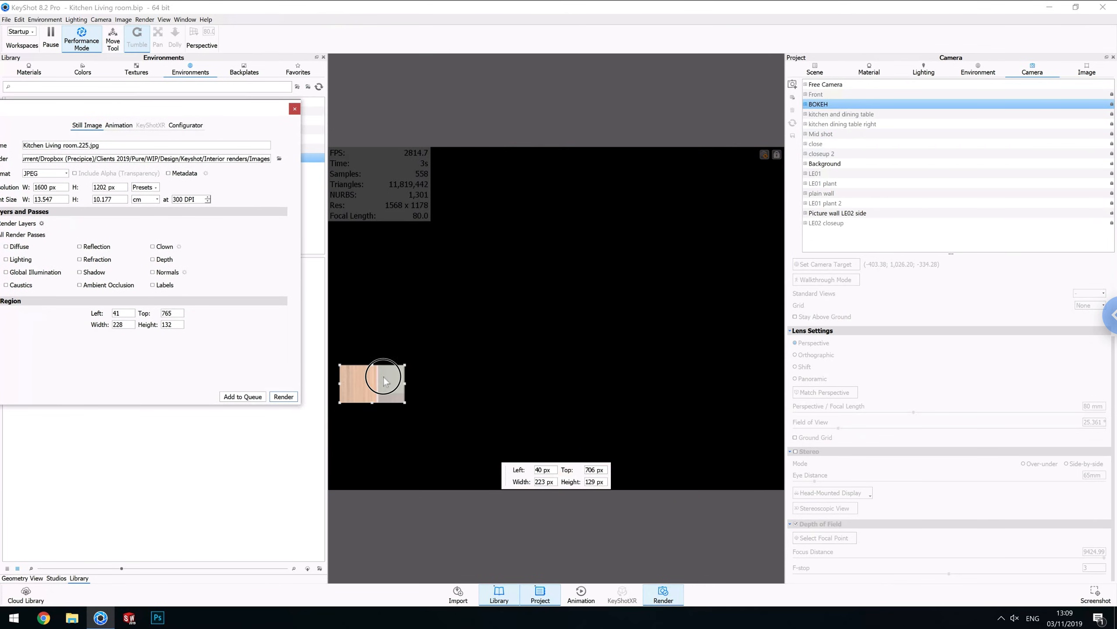
drag(463, 331, 502, 328)
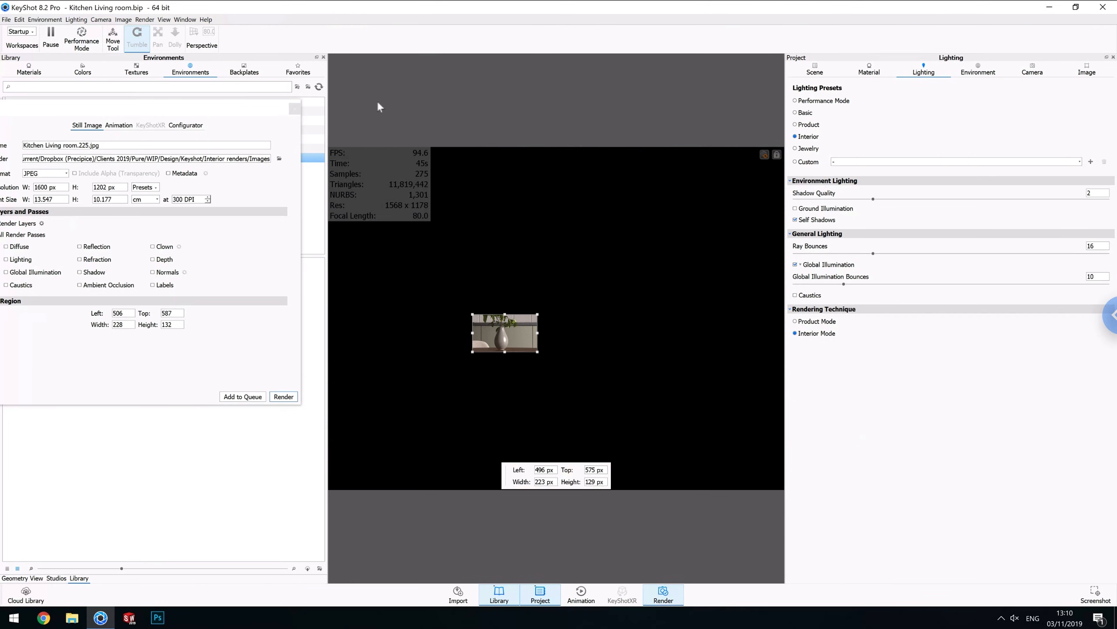
click(142, 20)
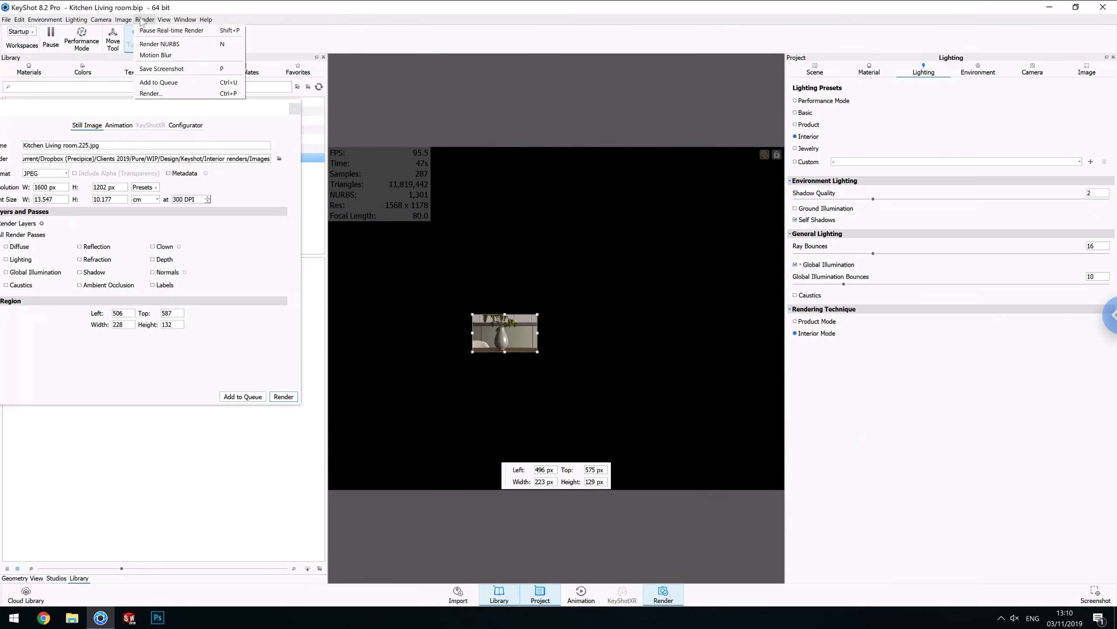
click(151, 93)
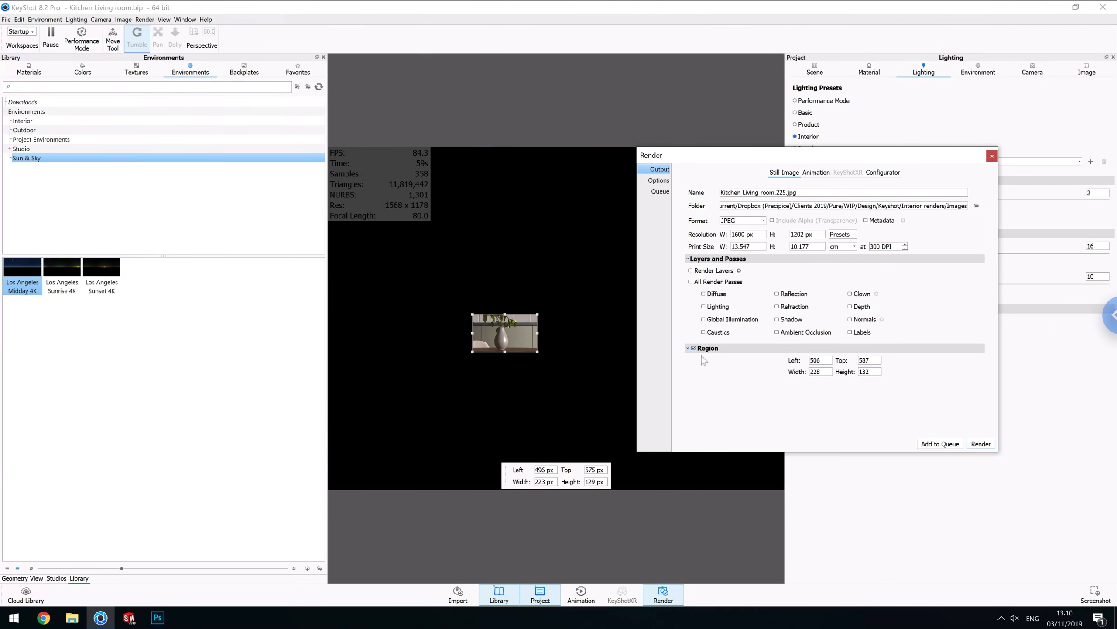
click(694, 348)
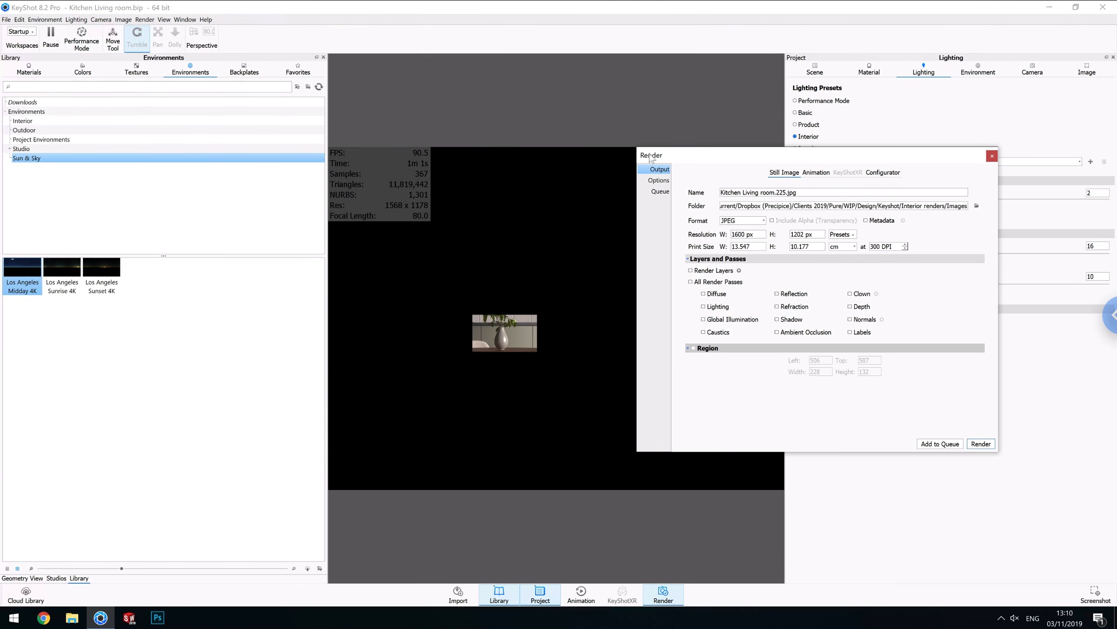
Set the render quality to 500 maximum samples and close the render dialog.
click(659, 180)
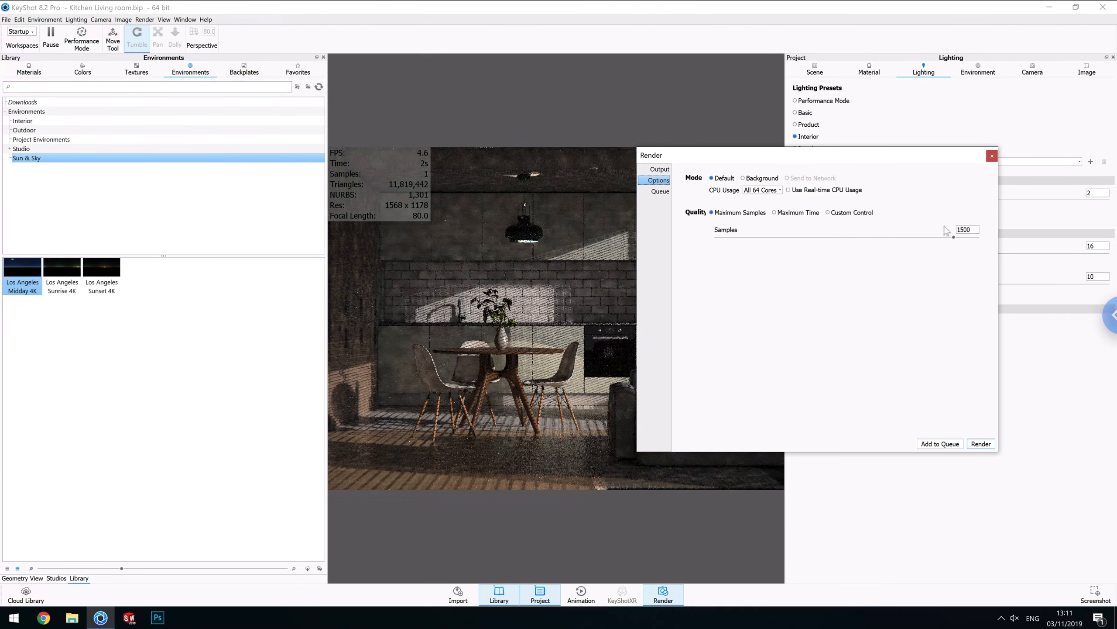
click(970, 230)
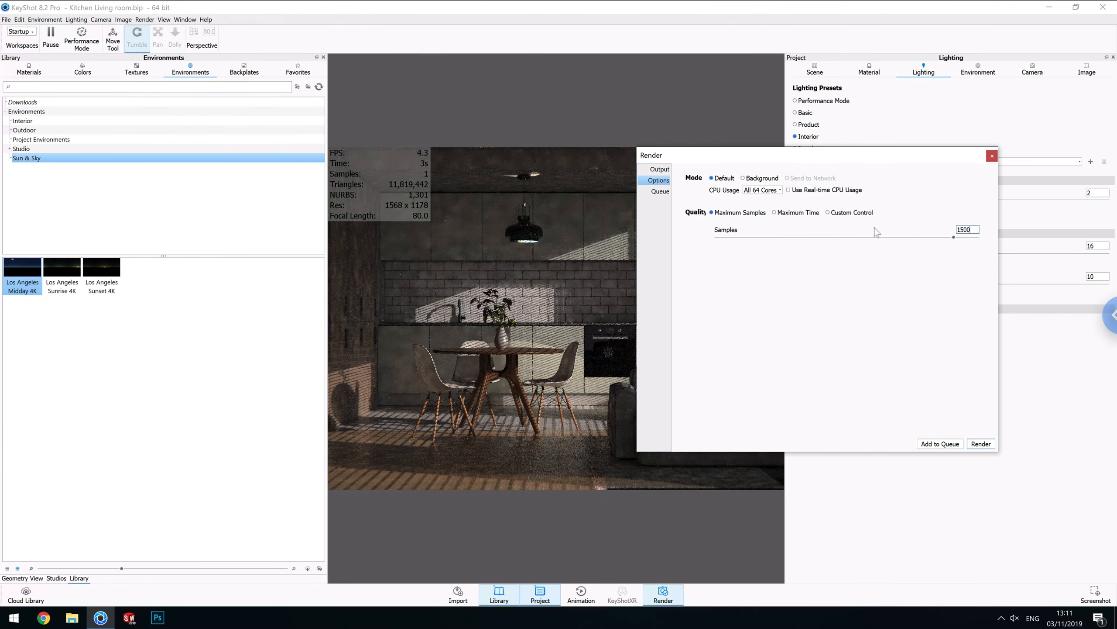
key(BackSpace)
key(BackSpace)
key(BackSpace)
key(BackSpace)
text(500)
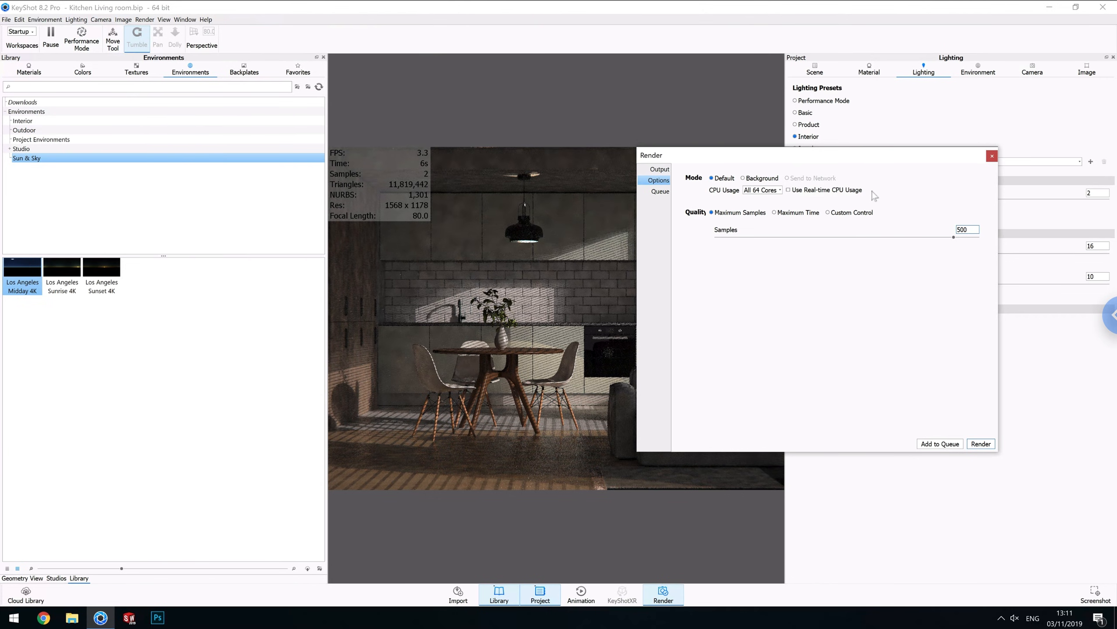
click(660, 191)
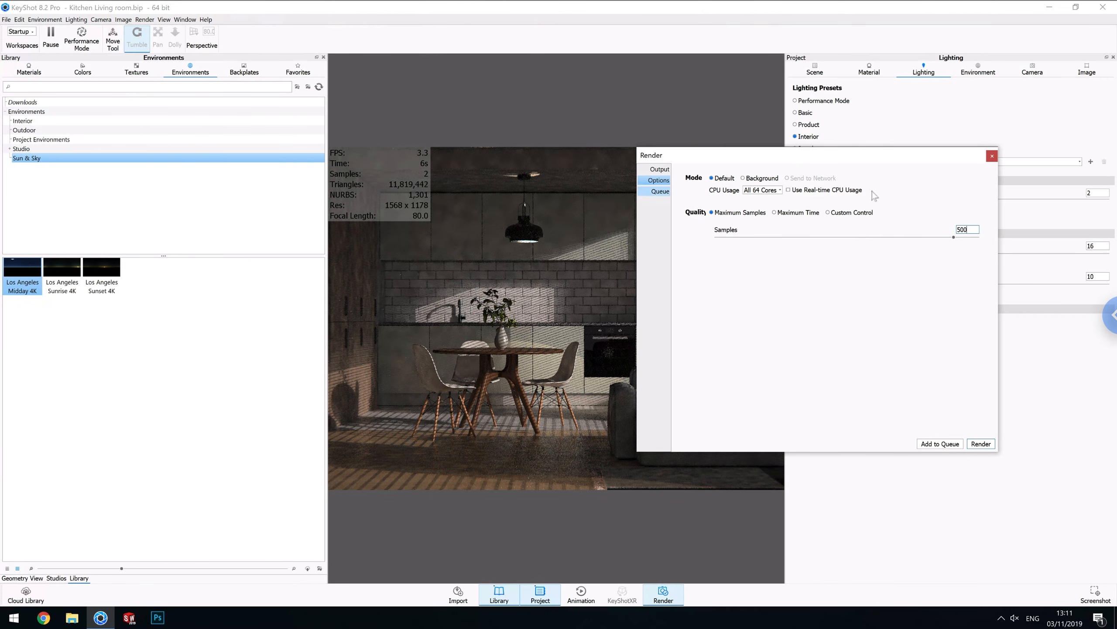
click(660, 169)
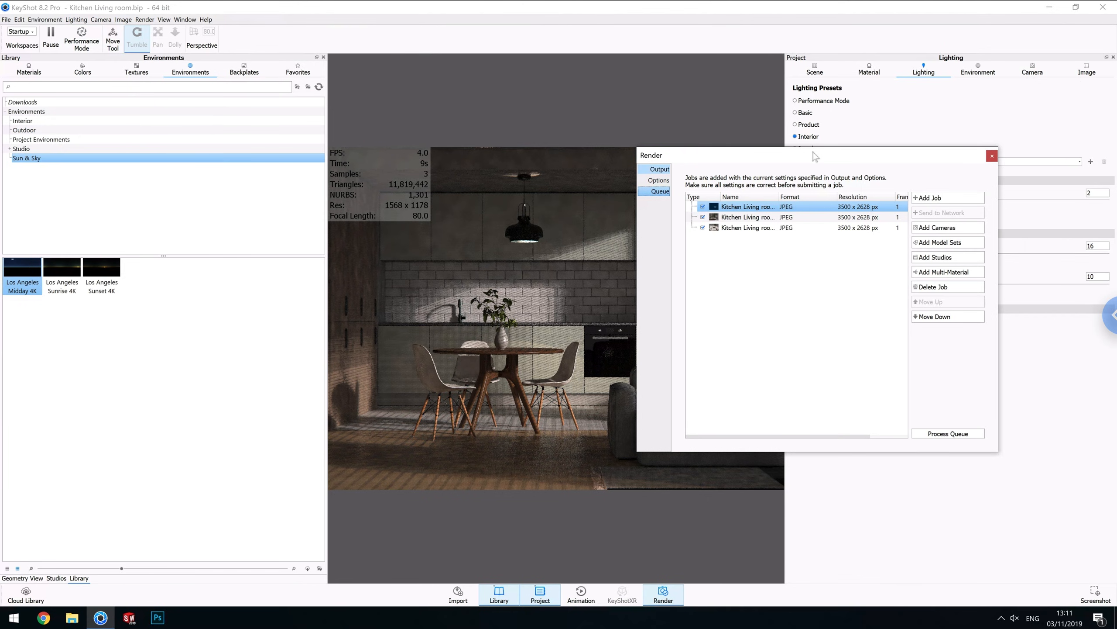
click(991, 157)
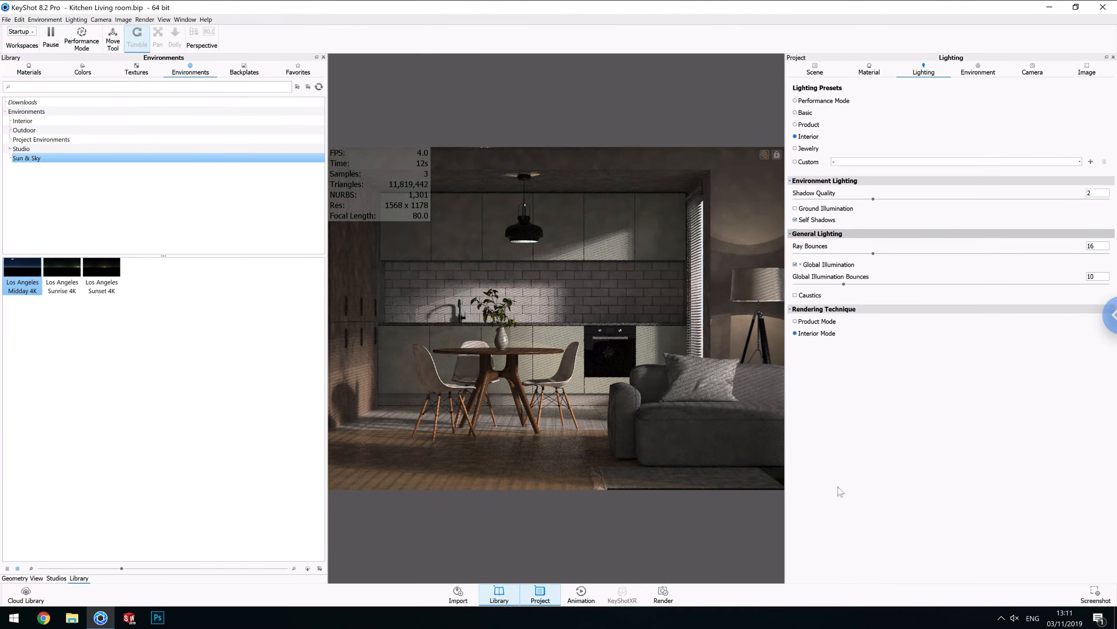